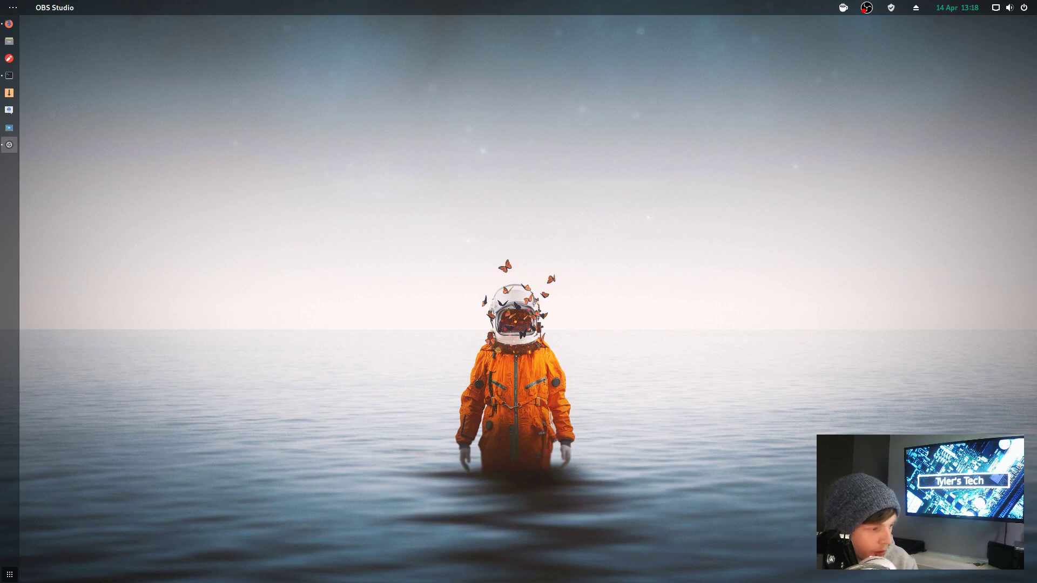
# Step: Launch Firefox from the dock to show the DistroWatch.com homepage
pyautogui.click(10, 31)
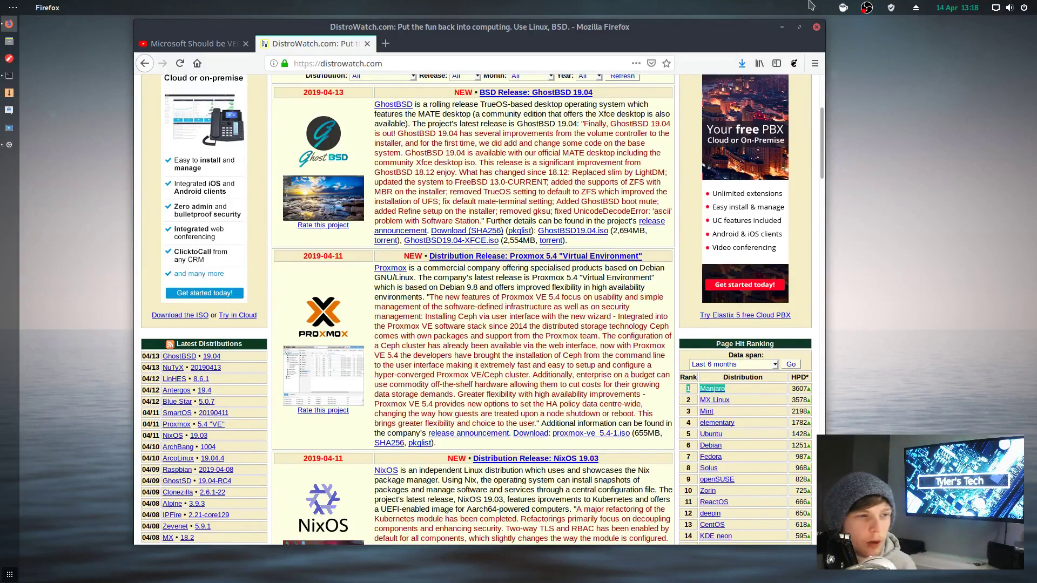
# Step: Switch to the YouTube Linux gaming video tab and seek it to about 5:52
pyautogui.moveTo(568, 27); pyautogui.dragTo(611, 29)
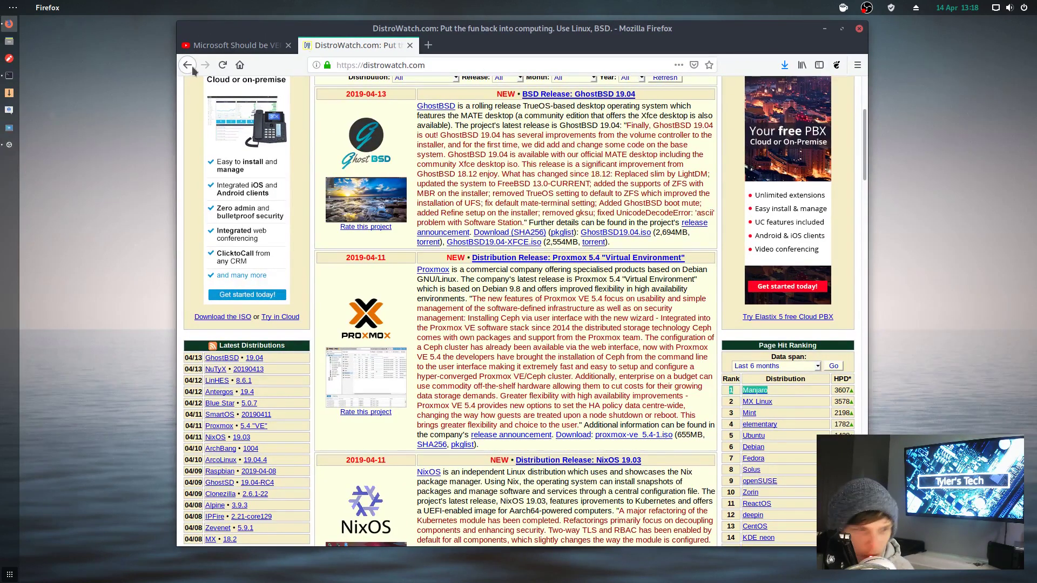
pyautogui.click(248, 49)
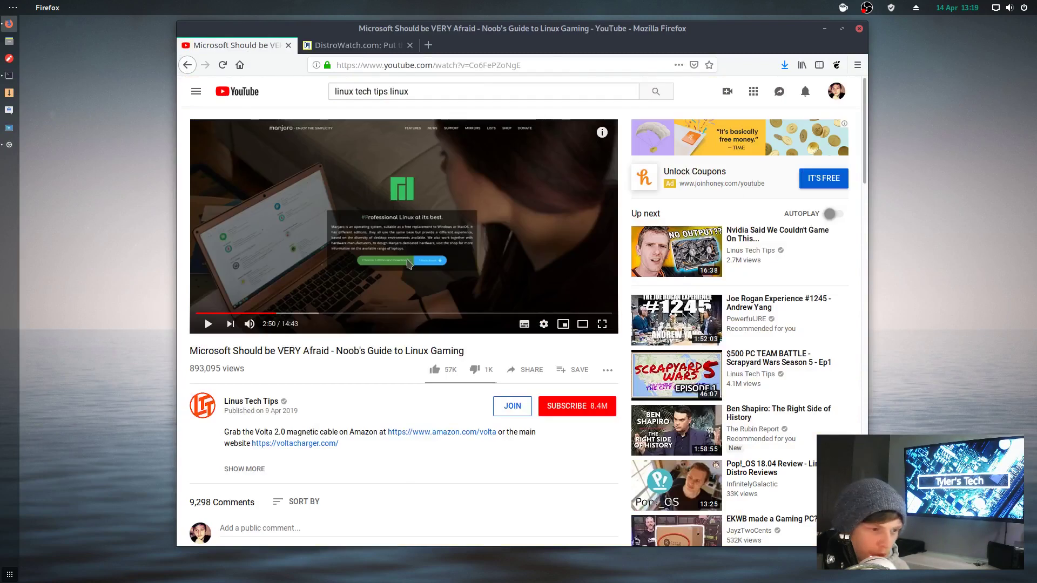
pyautogui.click(313, 314)
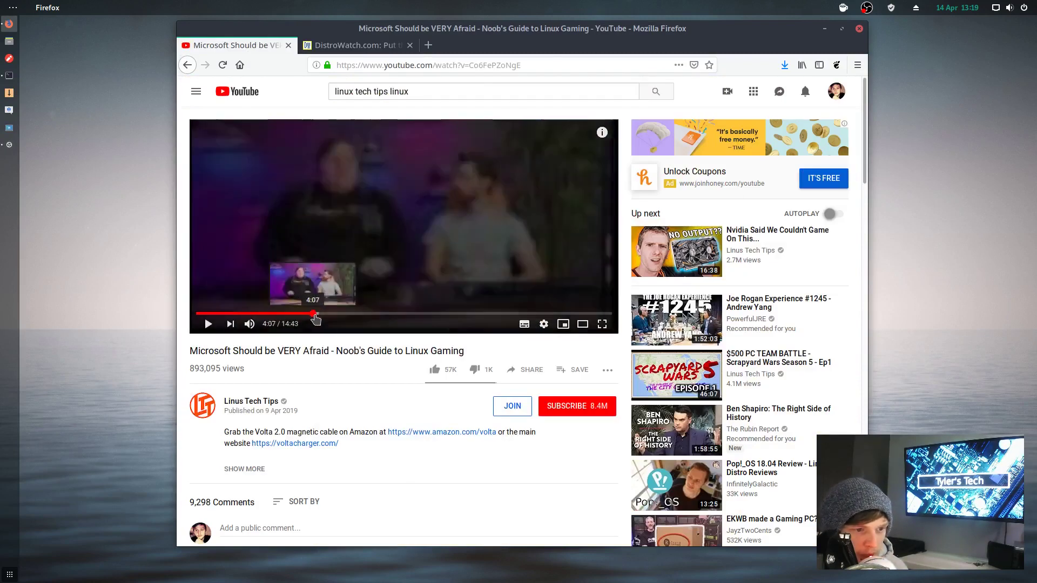
pyautogui.moveTo(316, 320); pyautogui.dragTo(365, 323)
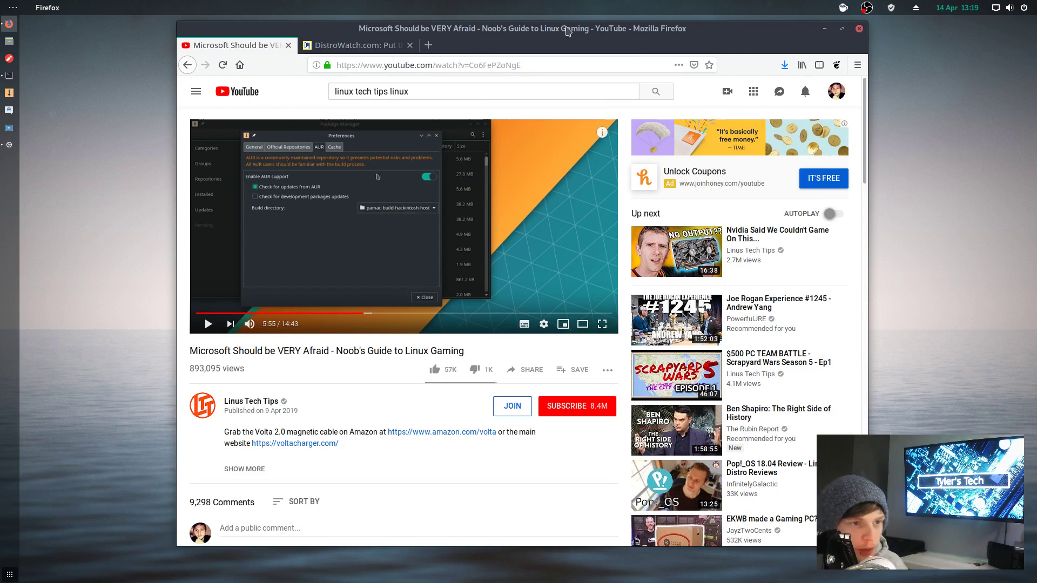
# Step: Quit Firefox, closing both open tabs
pyautogui.moveTo(569, 31)
pyautogui.mouseDown()
pyautogui.moveTo(537, 58)
pyautogui.moveTo(563, 39)
pyautogui.mouseUp()
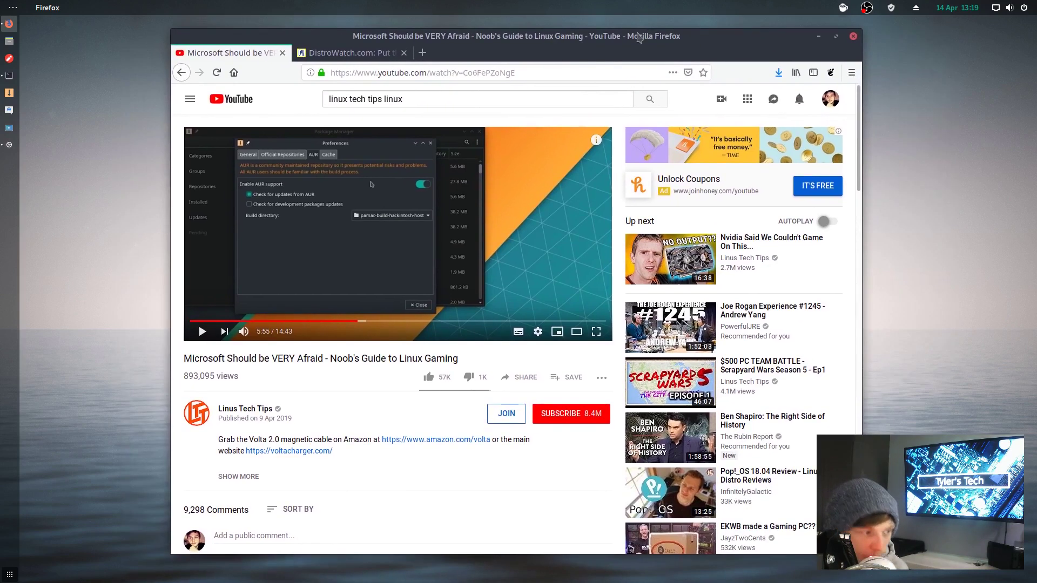
pyautogui.click(854, 36)
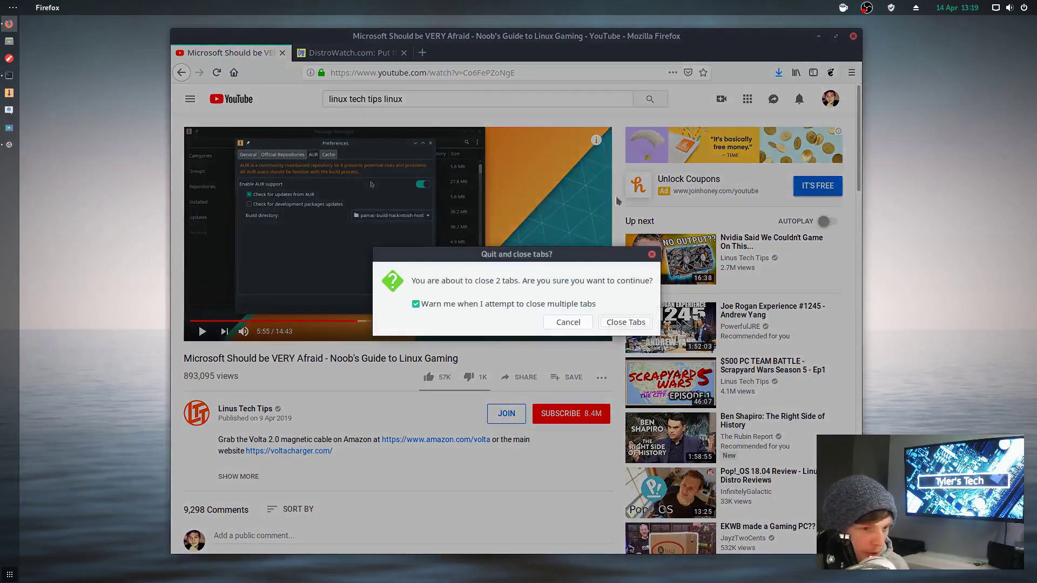
pyautogui.click(625, 323)
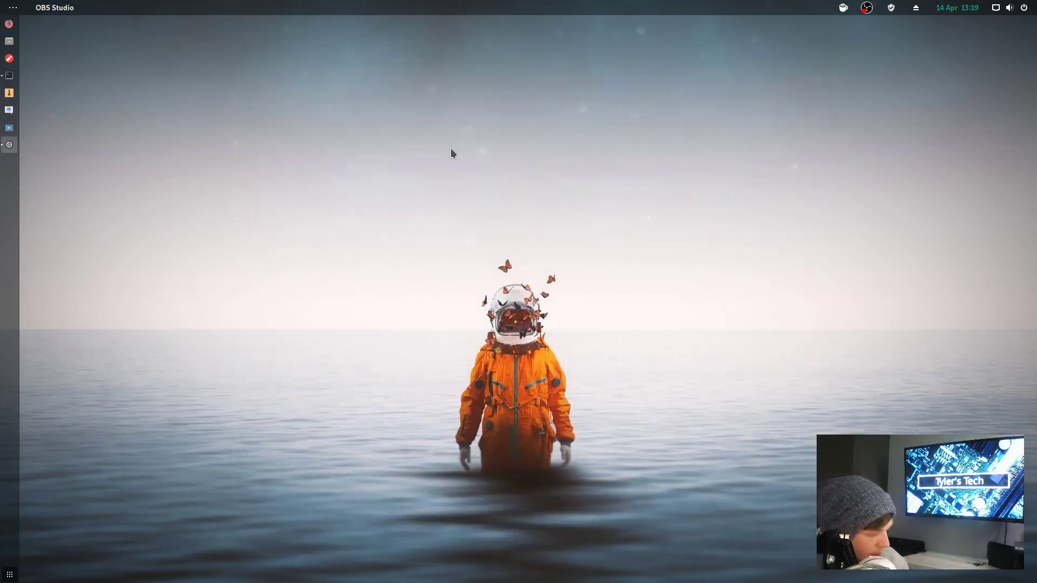
# Step: Launch GNOME Settings from the Activities search for 'settings'
pyautogui.press('super')
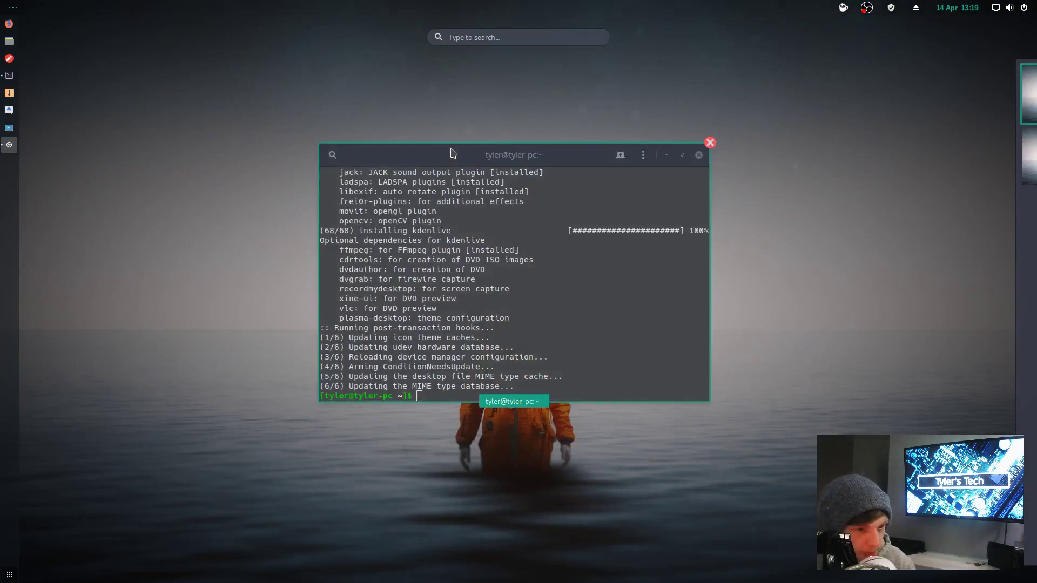
pyautogui.write('settingsd')
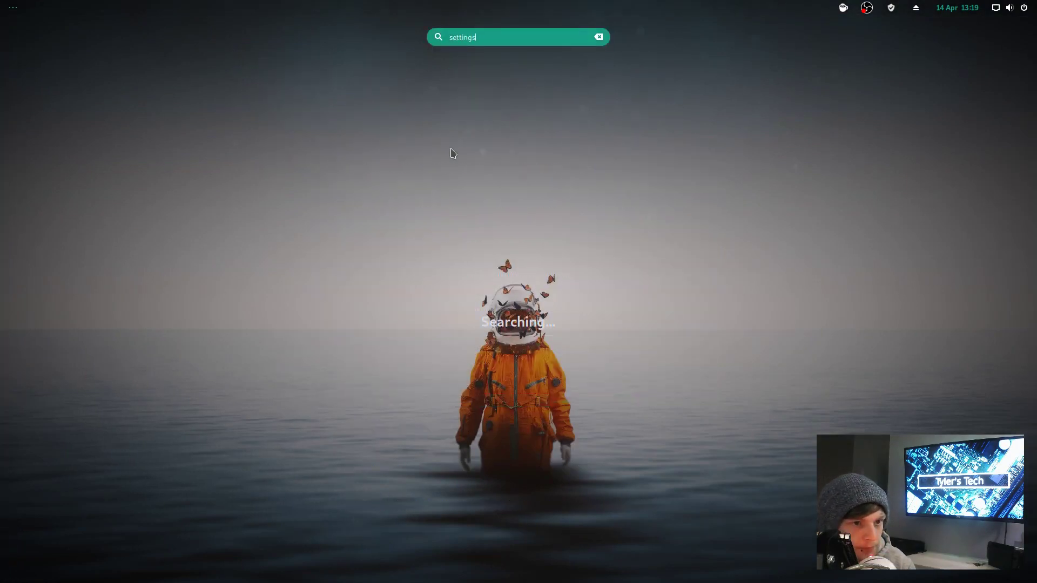
pyautogui.press('Return')
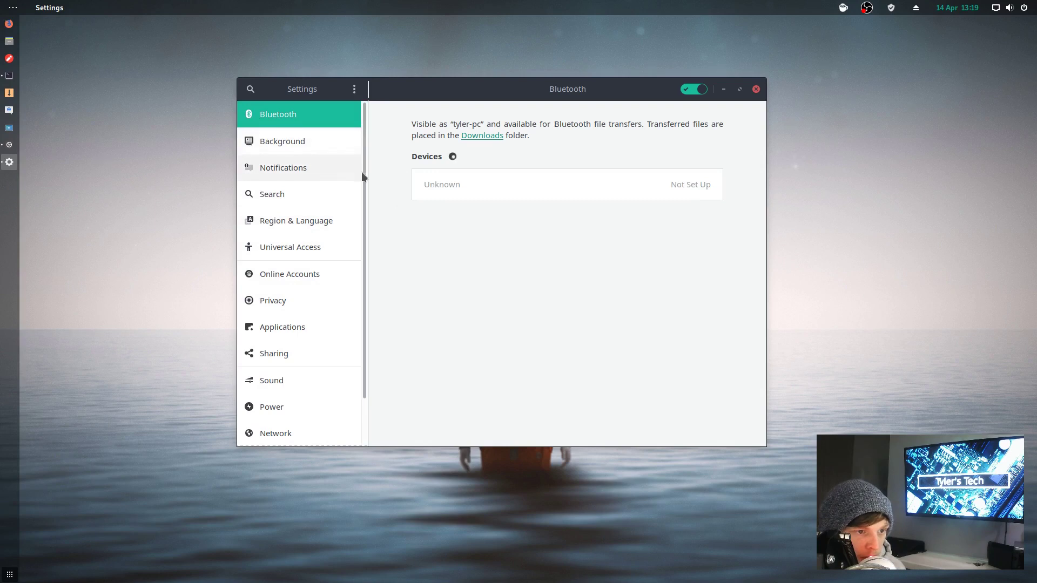
# Step: Open the Details page and select the GNOME 3.32.0 version text
pyautogui.moveTo(361, 172); pyautogui.dragTo(359, 255)
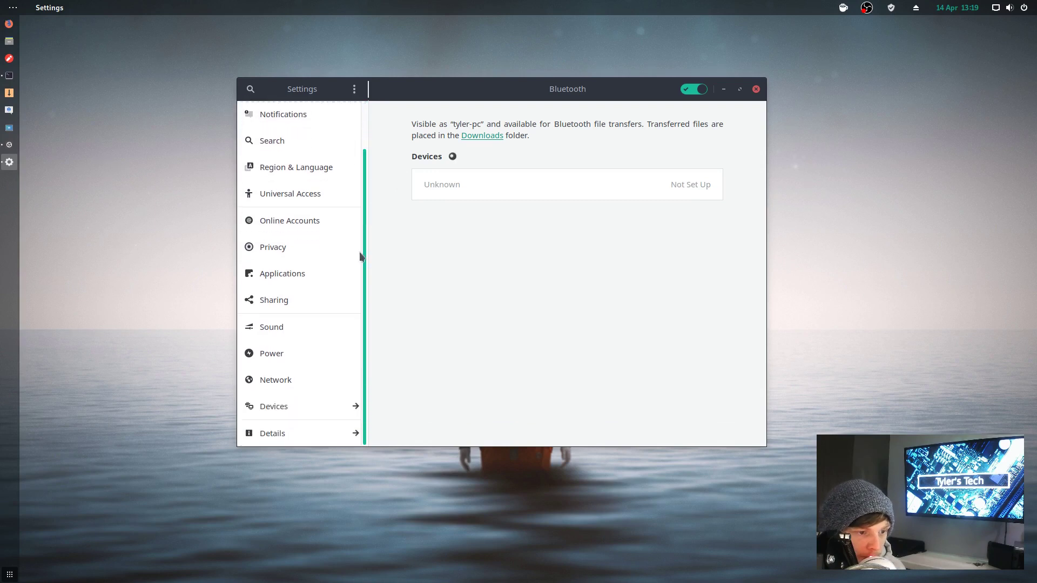
pyautogui.click(307, 425)
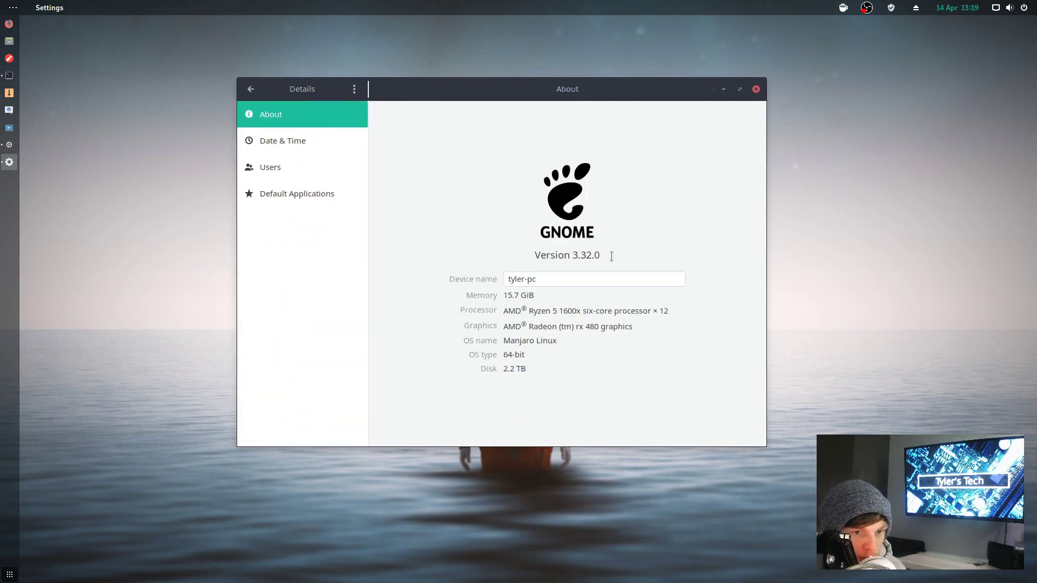
pyautogui.moveTo(612, 256); pyautogui.dragTo(538, 247)
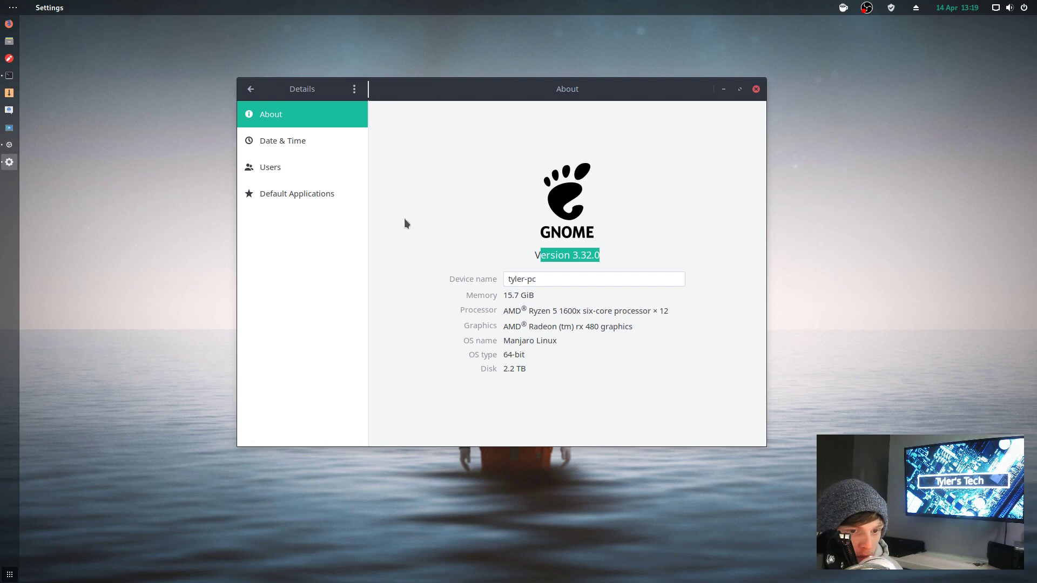
pyautogui.moveTo(457, 89); pyautogui.dragTo(479, 82)
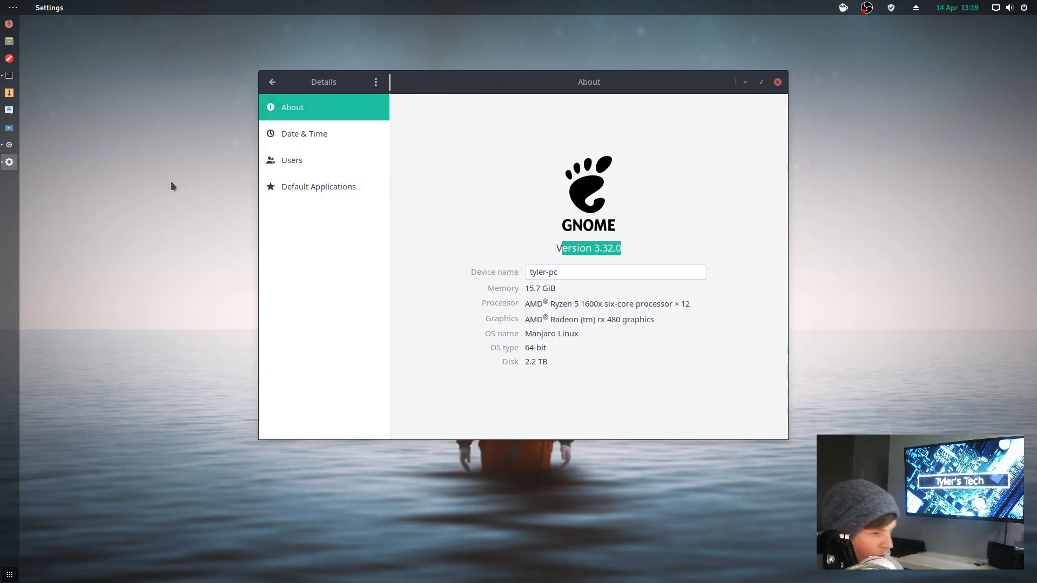
# Step: Launch Firefox and search the web for 'manjaro gnome'
pyautogui.click(8, 23)
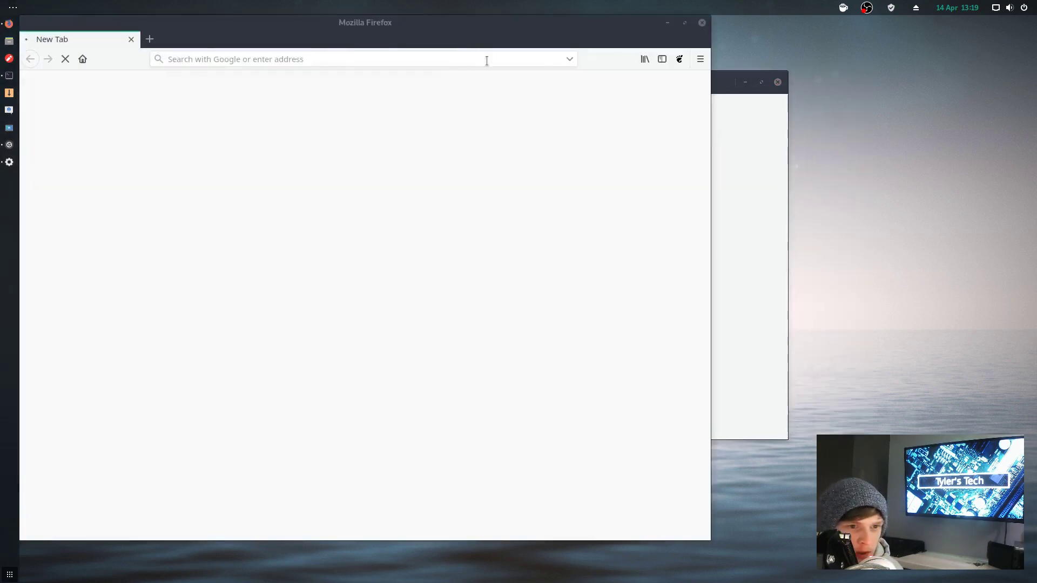
pyautogui.moveTo(359, 34); pyautogui.dragTo(441, 50)
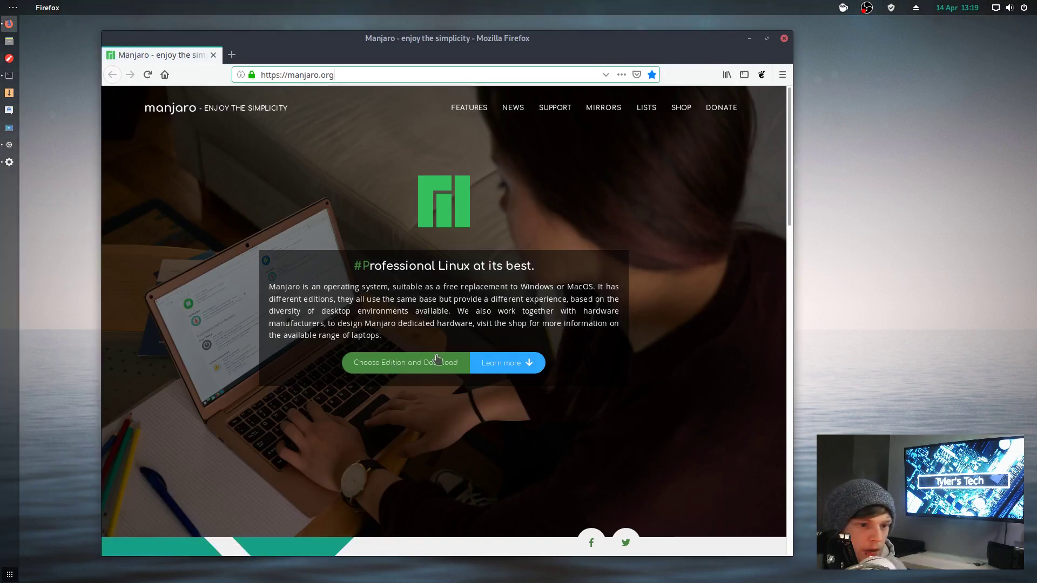
pyautogui.click(406, 71)
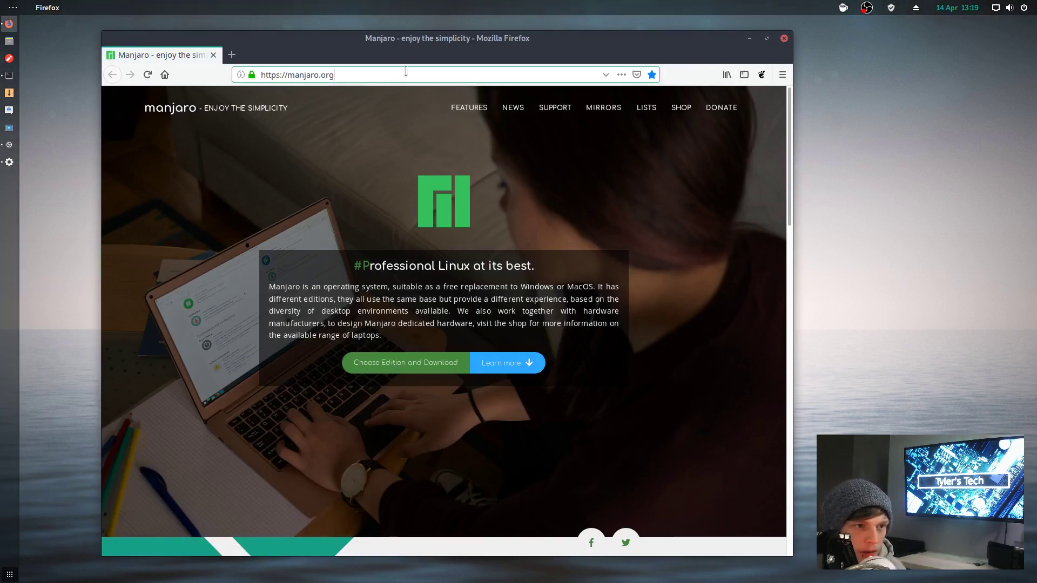
pyautogui.hotkey('ctrl', 'a')
pyautogui.write('manj')
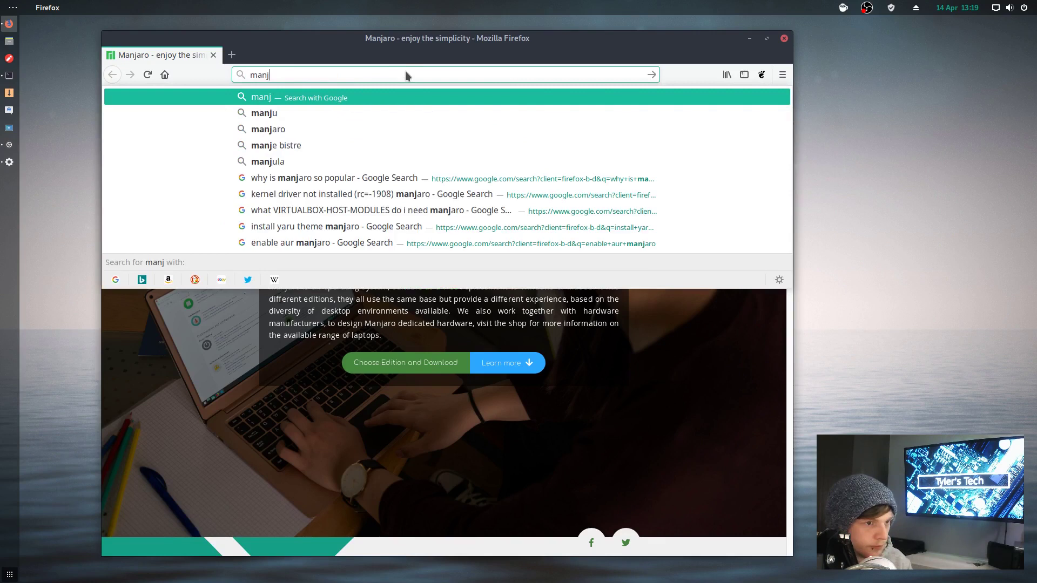
pyautogui.write('aro gnome')
pyautogui.press('Return')
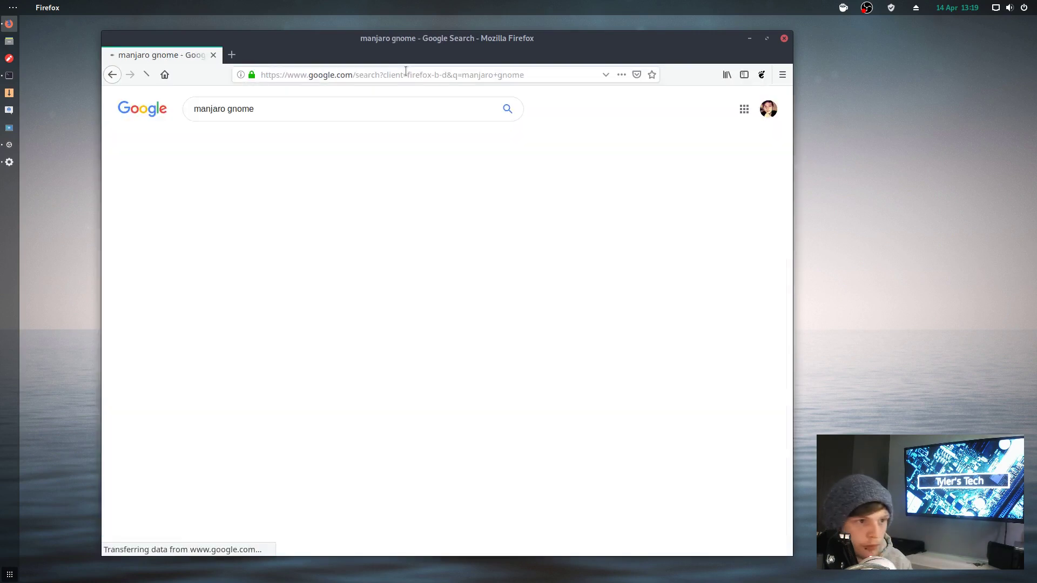
# Step: Open the Manjaro GNOME Stable download page, request the 64-bit version, and close Firefox
pyautogui.click(249, 184)
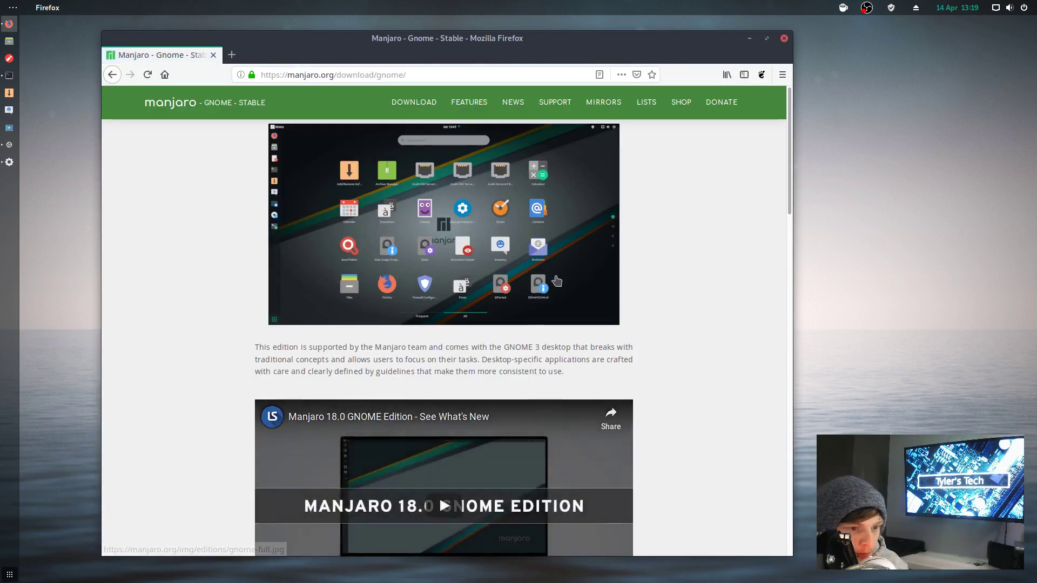
pyautogui.scroll(-4, 557, 279)
pyautogui.scroll(-5, 556, 279)
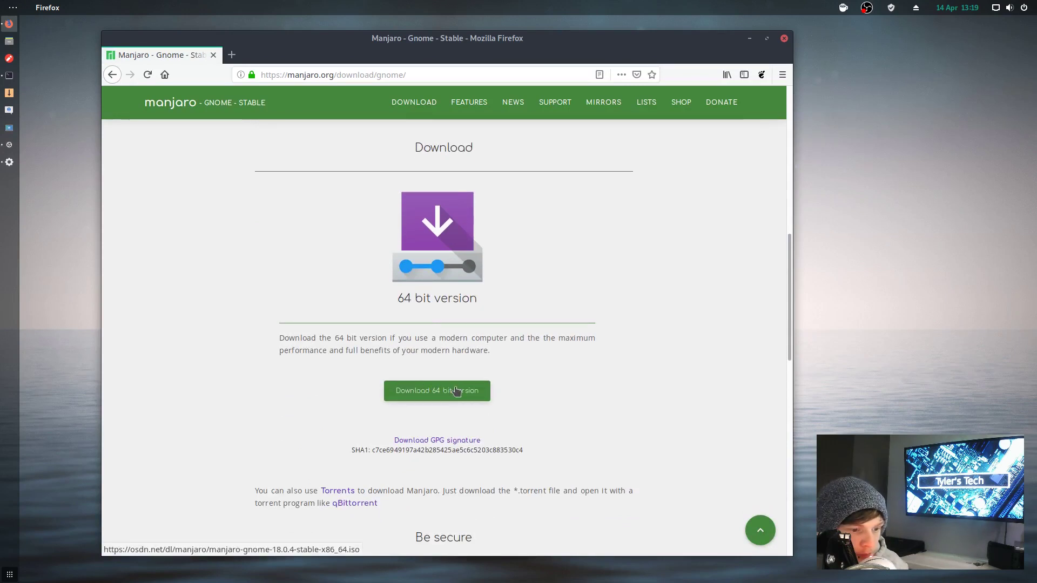
pyautogui.click(457, 391)
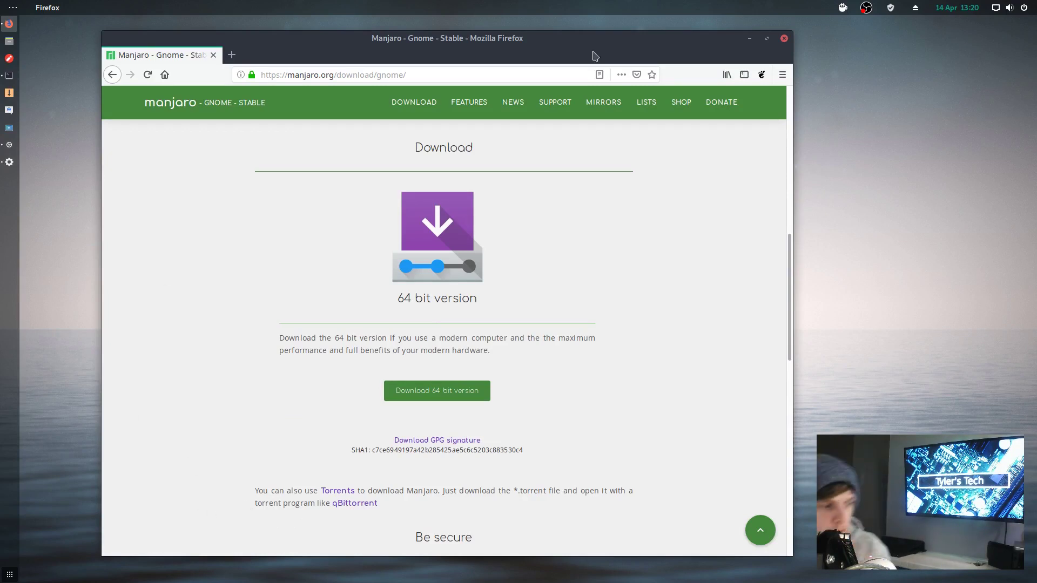
pyautogui.moveTo(600, 53); pyautogui.dragTo(634, 54)
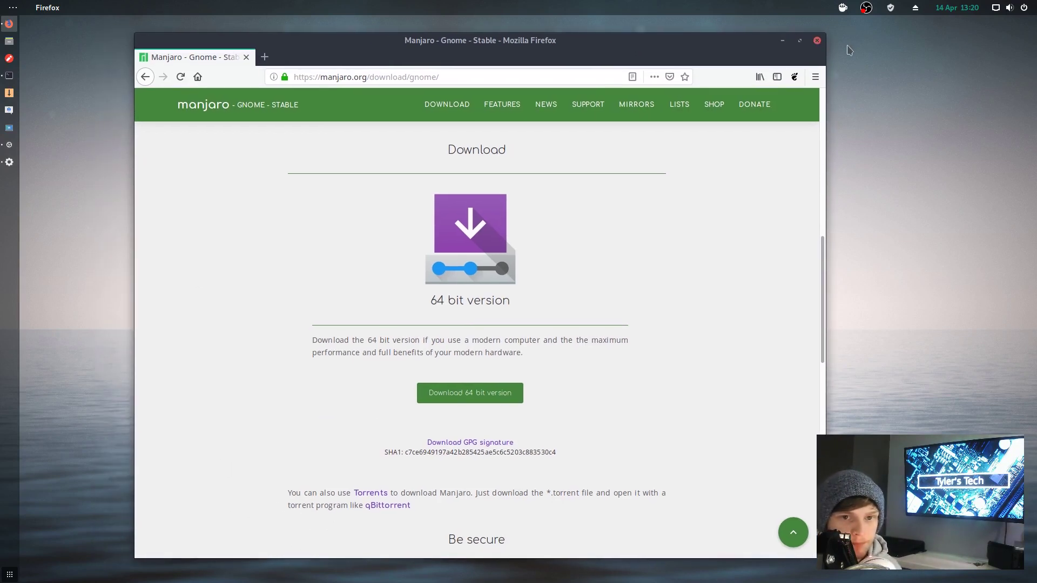
pyautogui.click(817, 41)
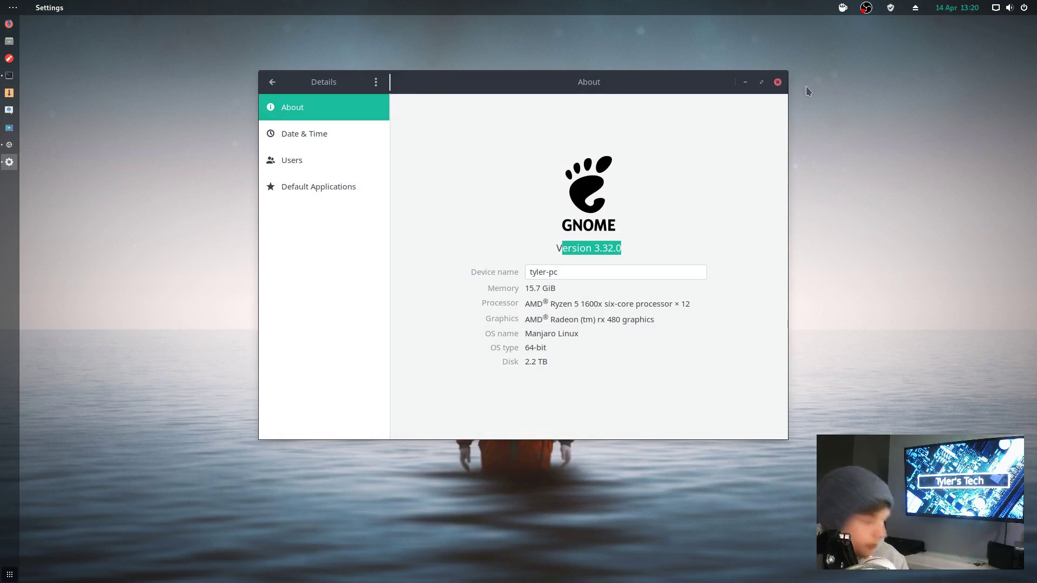
# Step: Close Settings and open GNOME Tweaks on its Extensions page
pyautogui.click(777, 82)
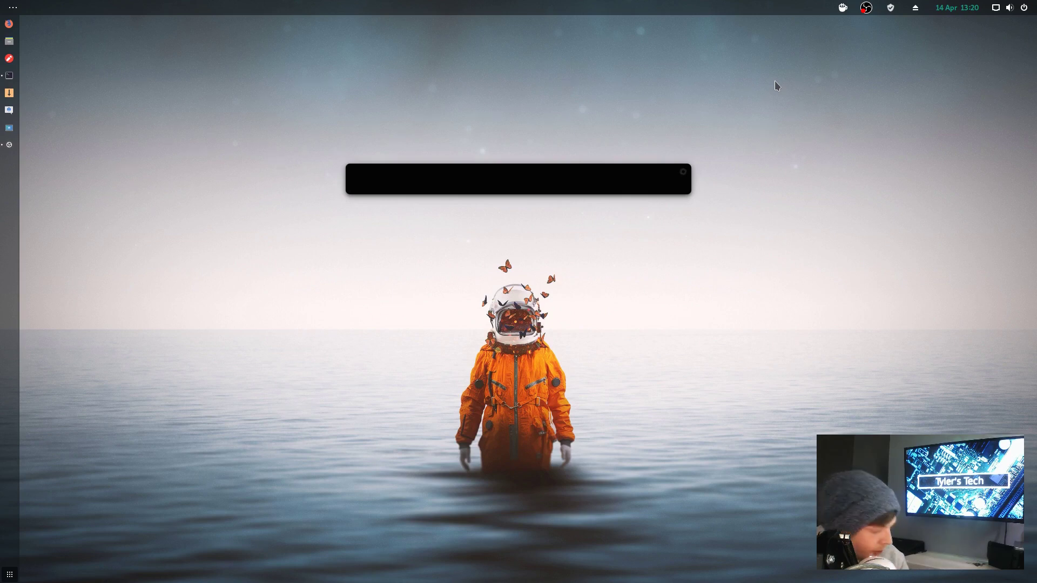
pyautogui.write('tweaks')
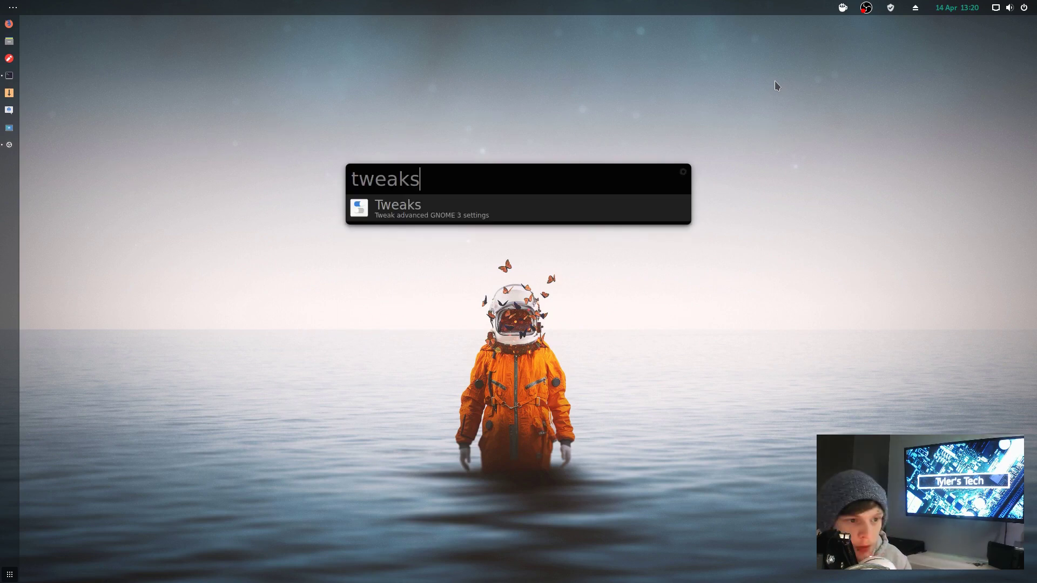
pyautogui.press('Return')
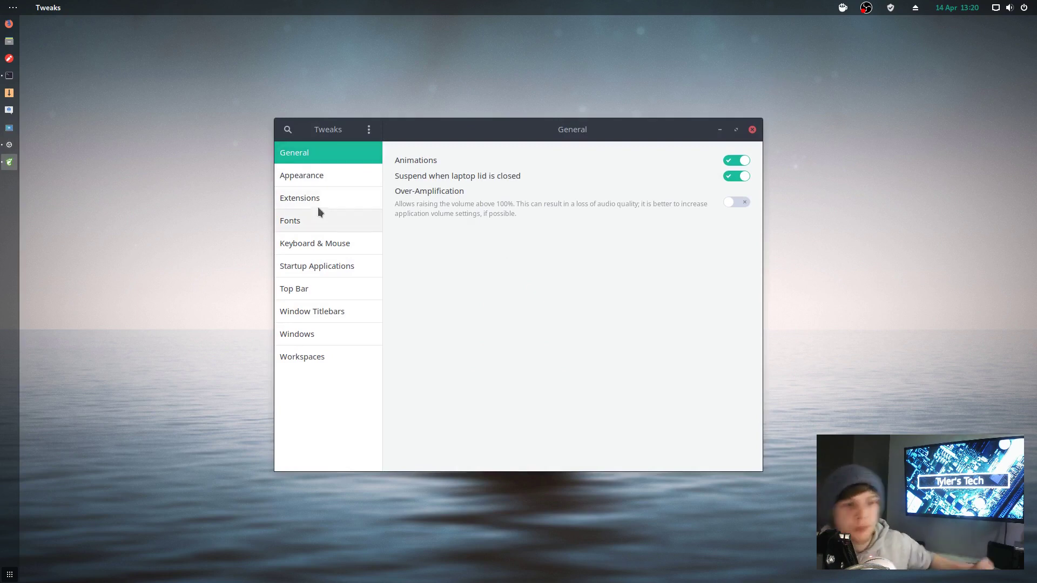
pyautogui.click(328, 204)
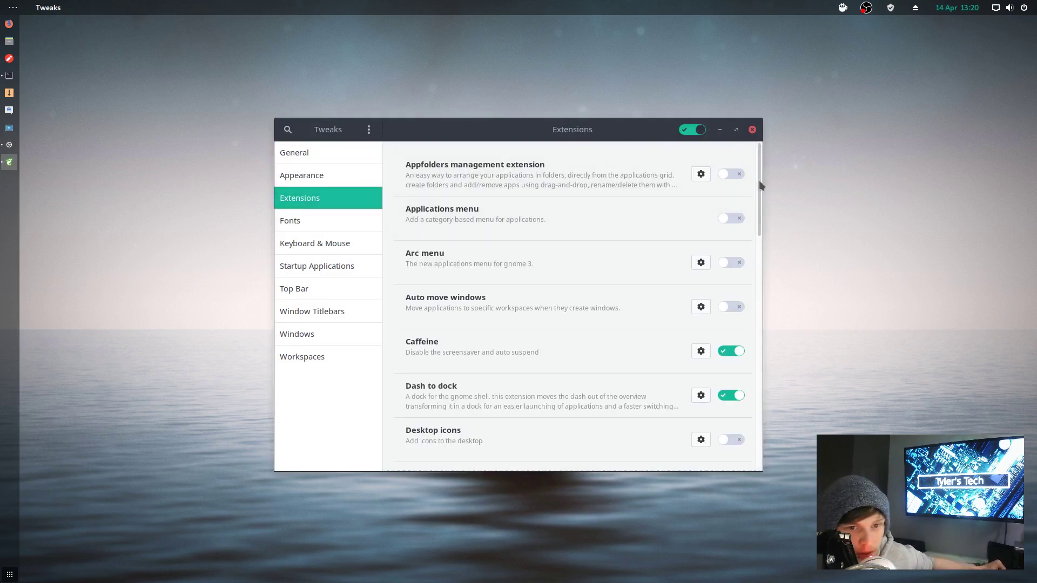
# Step: Scroll through the installed extensions to see which are switched on
pyautogui.moveTo(760, 185); pyautogui.dragTo(735, 432)
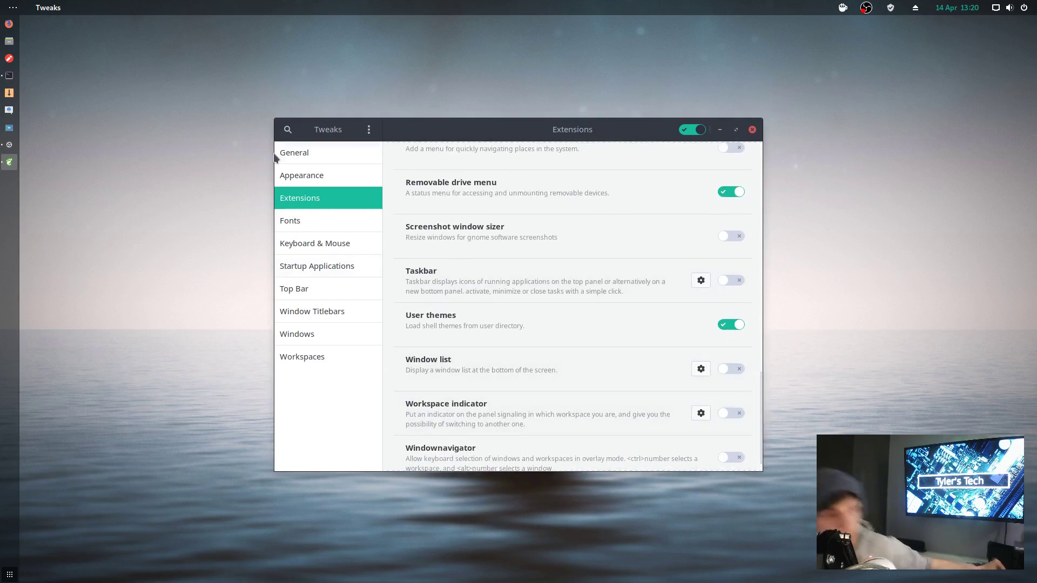
pyautogui.moveTo(467, 135); pyautogui.dragTo(469, 108)
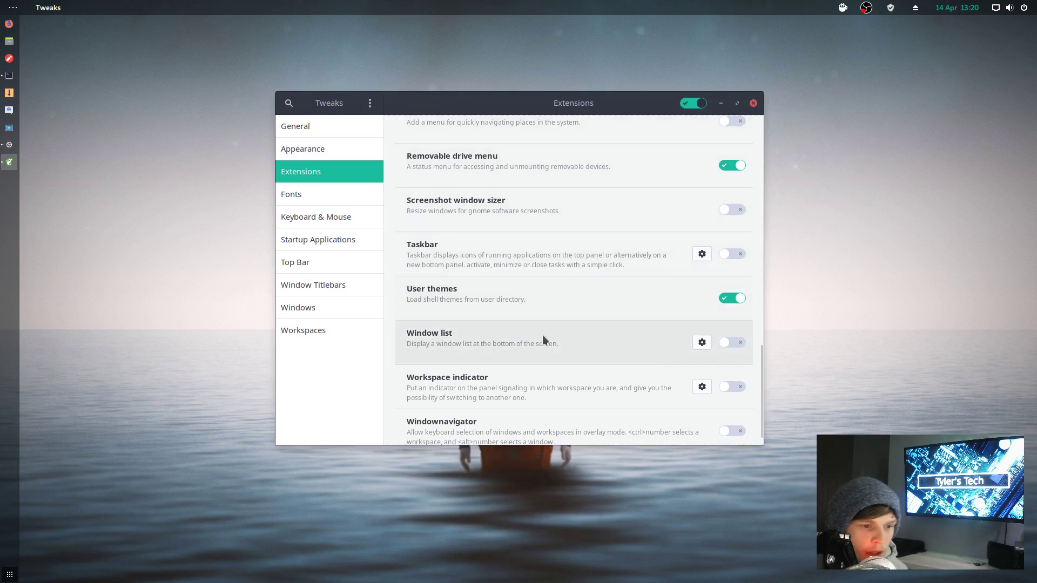
pyautogui.scroll(5, 541, 339)
pyautogui.scroll(-5, 563, 318)
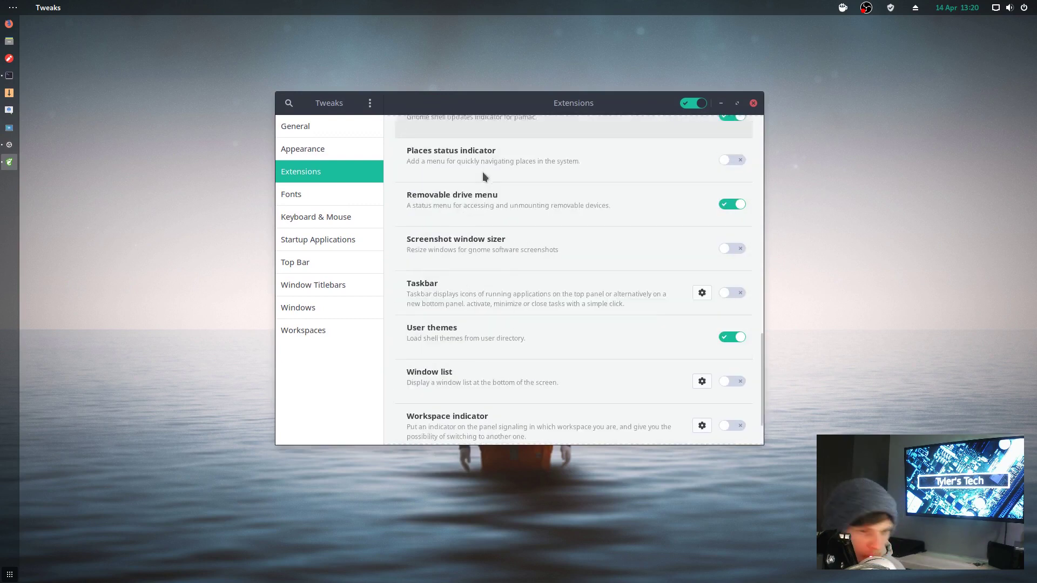
pyautogui.scroll(3, 460, 340)
pyautogui.scroll(10, 460, 339)
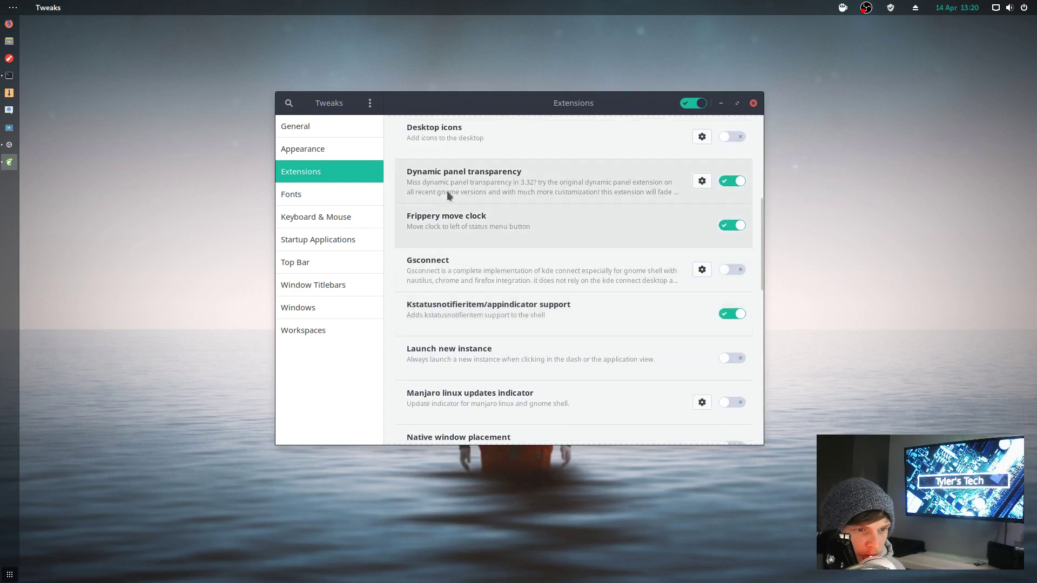
pyautogui.scroll(2, 432, 131)
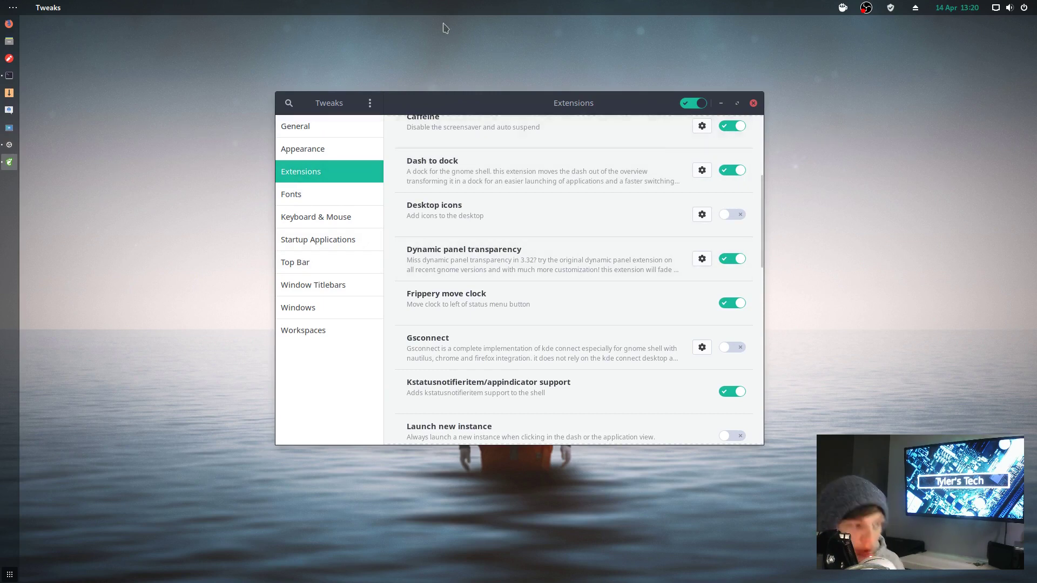
# Step: Close Tweaks and bring up the application launcher search
pyautogui.moveTo(450, 109); pyautogui.dragTo(458, 93)
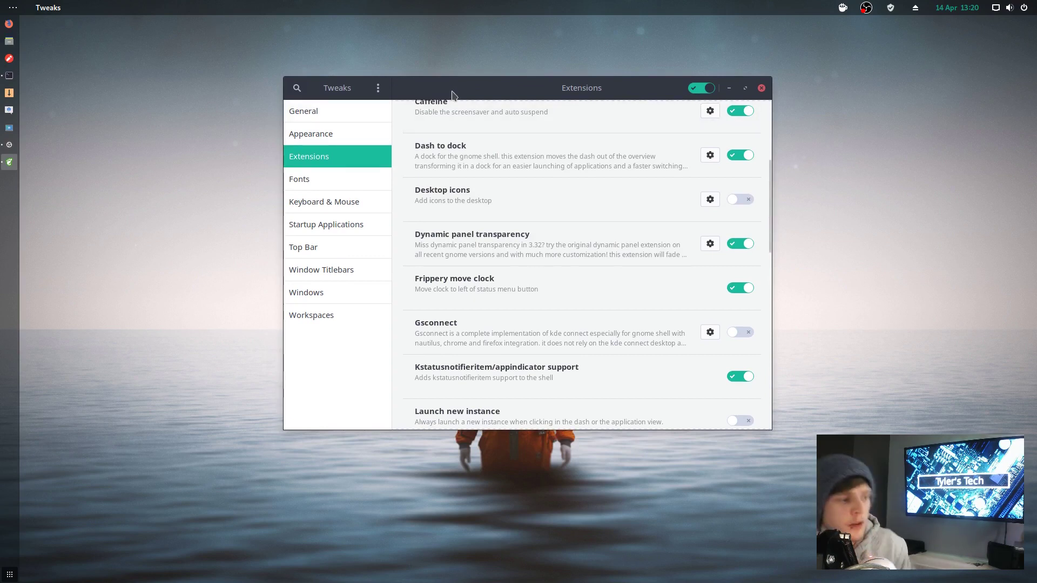
pyautogui.moveTo(471, 89)
pyautogui.mouseDown()
pyautogui.moveTo(492, 92)
pyautogui.moveTo(472, 74)
pyautogui.mouseUp()
pyautogui.moveTo(630, 106); pyautogui.dragTo(625, 97)
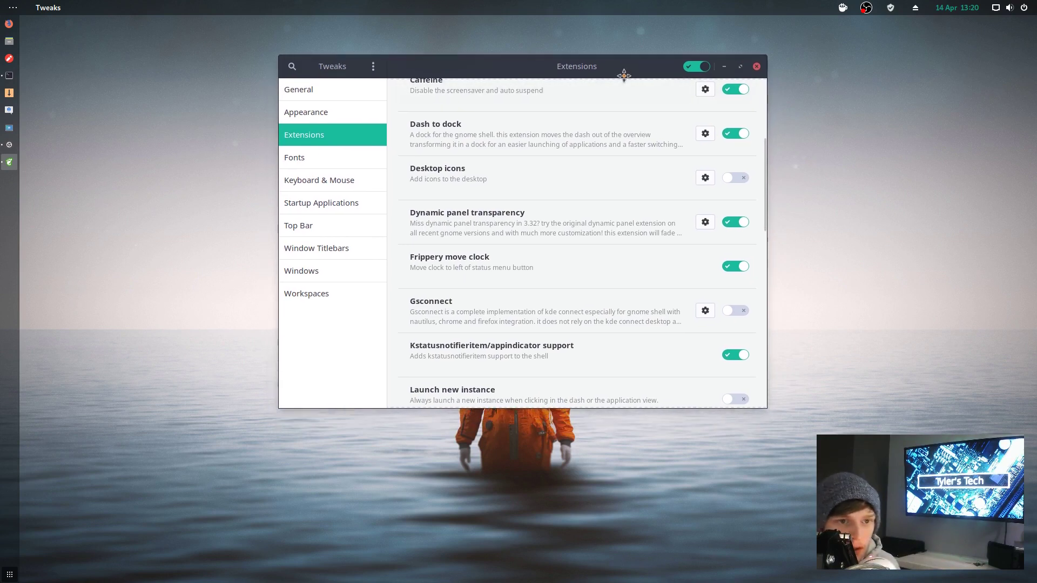
pyautogui.click(756, 65)
pyautogui.hotkey('ctrl', 'space')
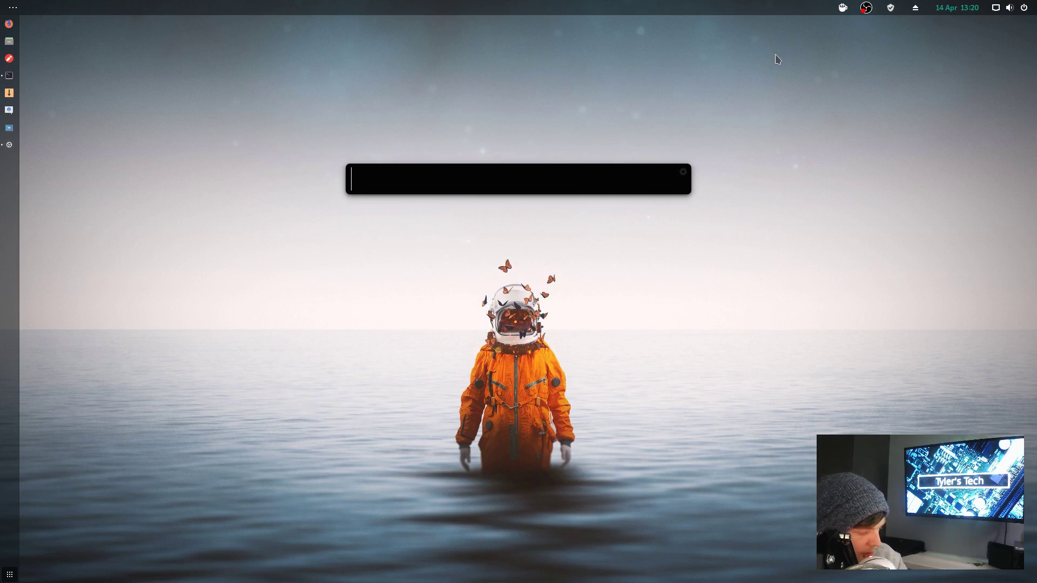
# Step: Launch Add/Remove Software and open its Preferences, authenticating with the account password
pyautogui.write('add')
pyautogui.press('Return')
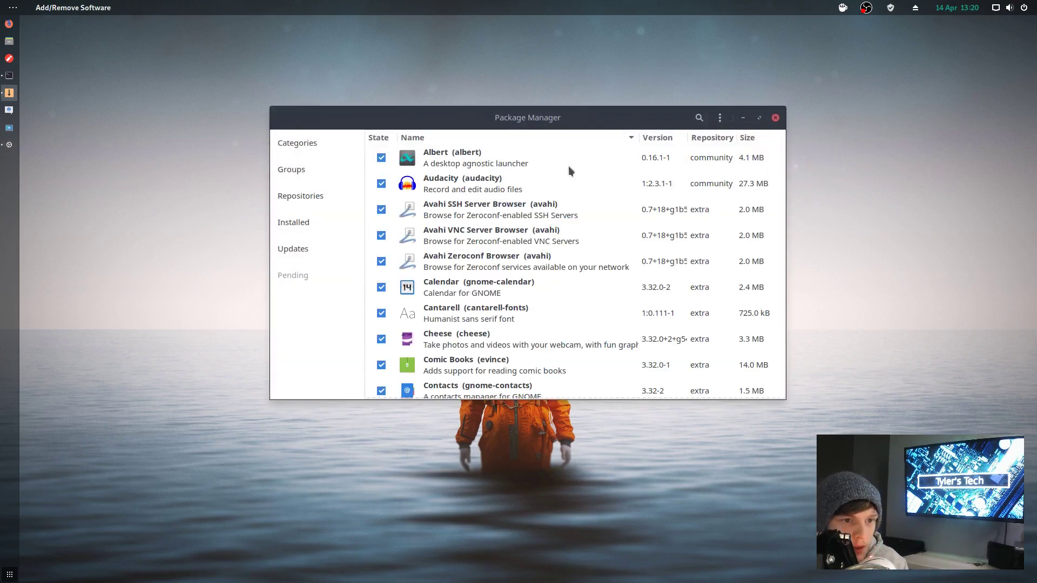
pyautogui.moveTo(609, 122); pyautogui.dragTo(522, 96)
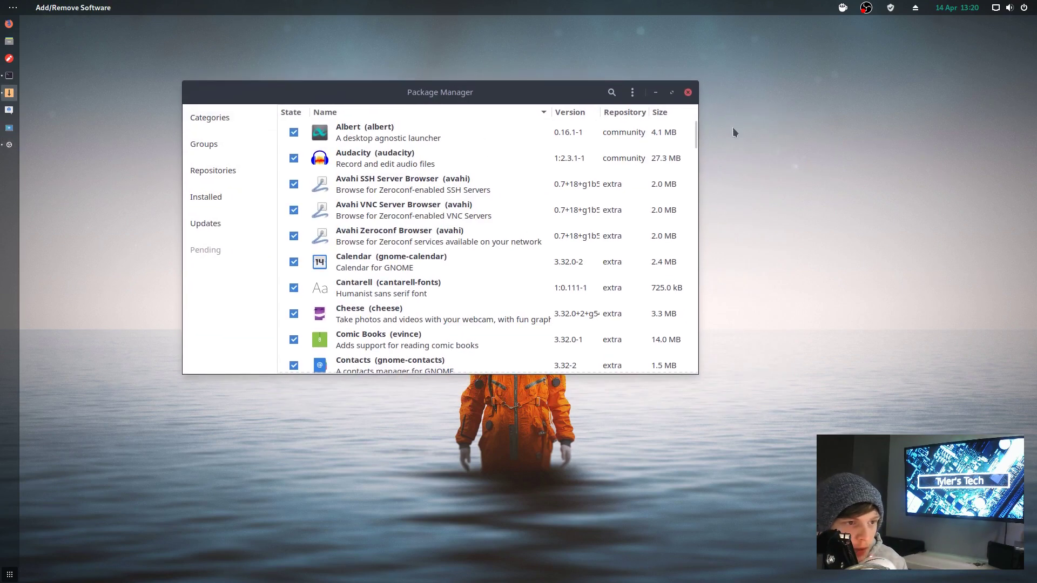
pyautogui.click(634, 93)
pyautogui.click(626, 171)
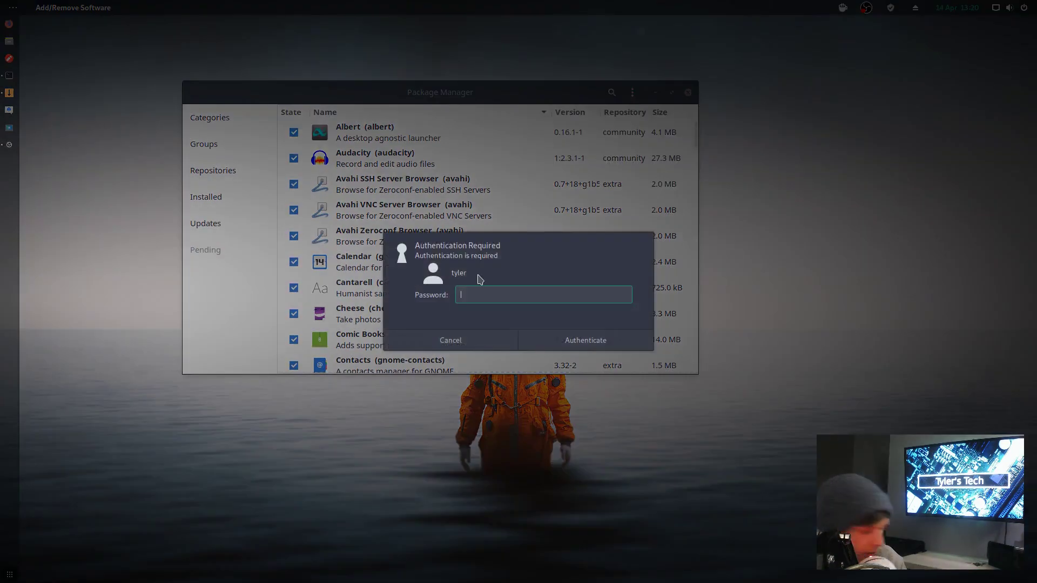
pyautogui.write('••••••••')
pyautogui.press('Return')
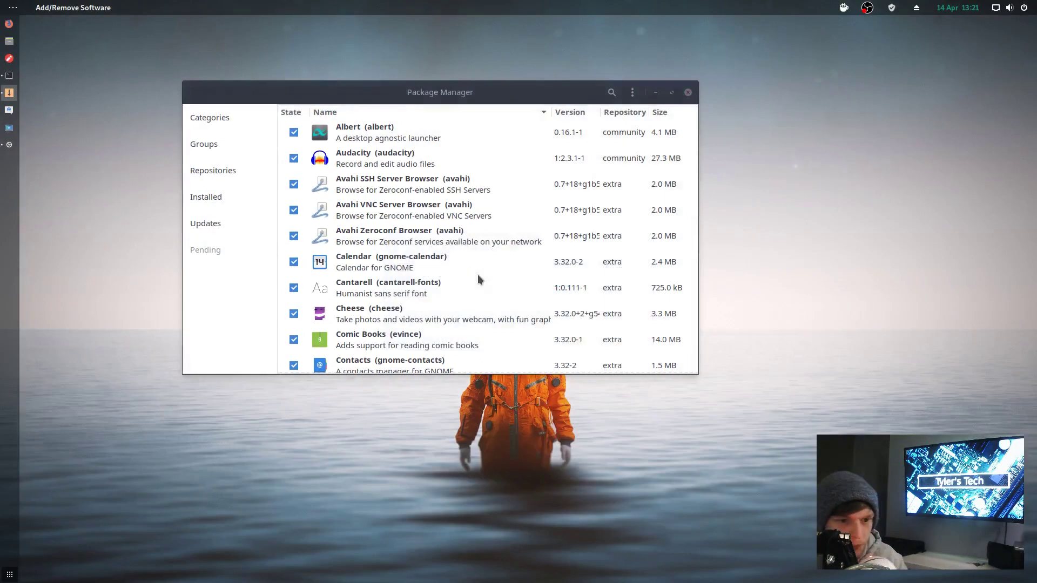
# Step: Turn on Enable AUR support on the AUR tab and close Preferences
pyautogui.click(410, 135)
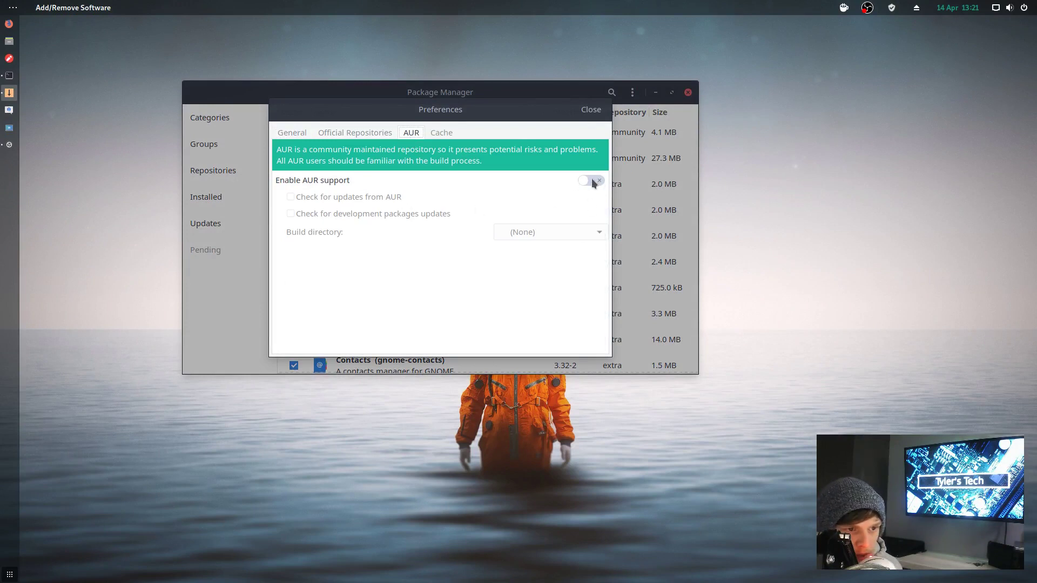
pyautogui.click(591, 180)
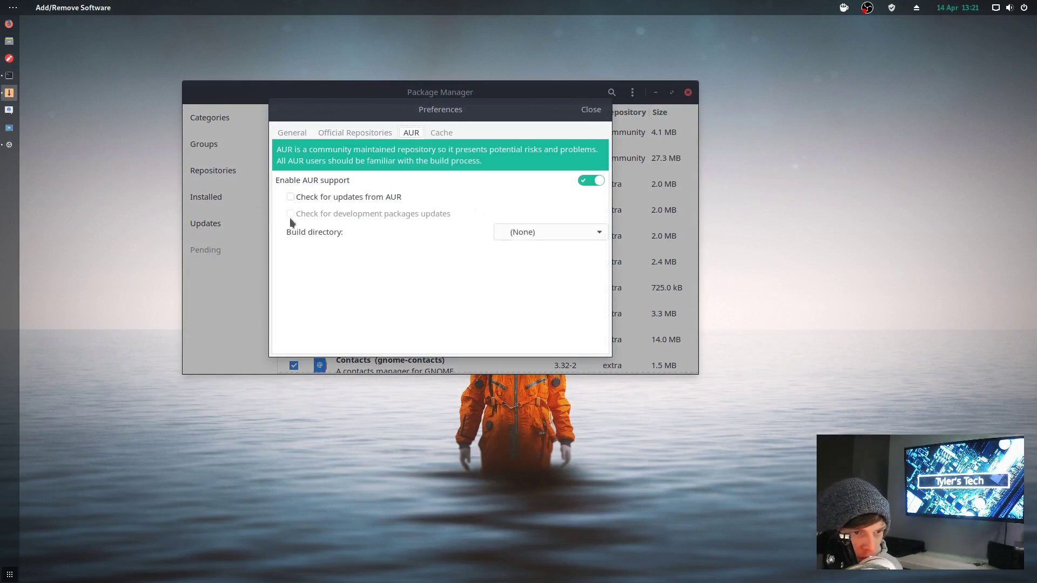
pyautogui.click(591, 110)
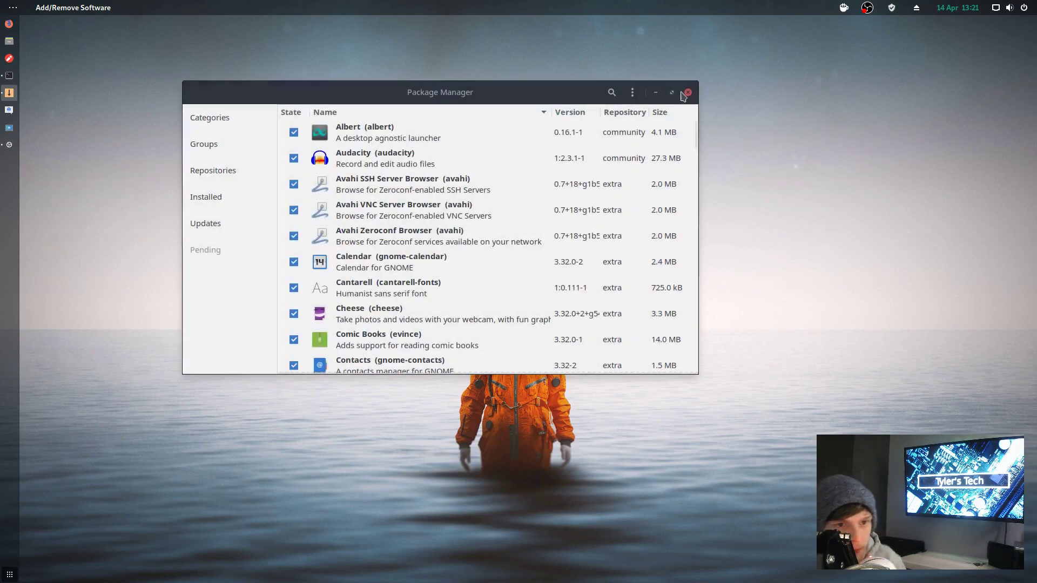
# Step: Close Pamac, run sudo pacman -S gimp in a new terminal, and approve the 23-package install
pyautogui.click(687, 93)
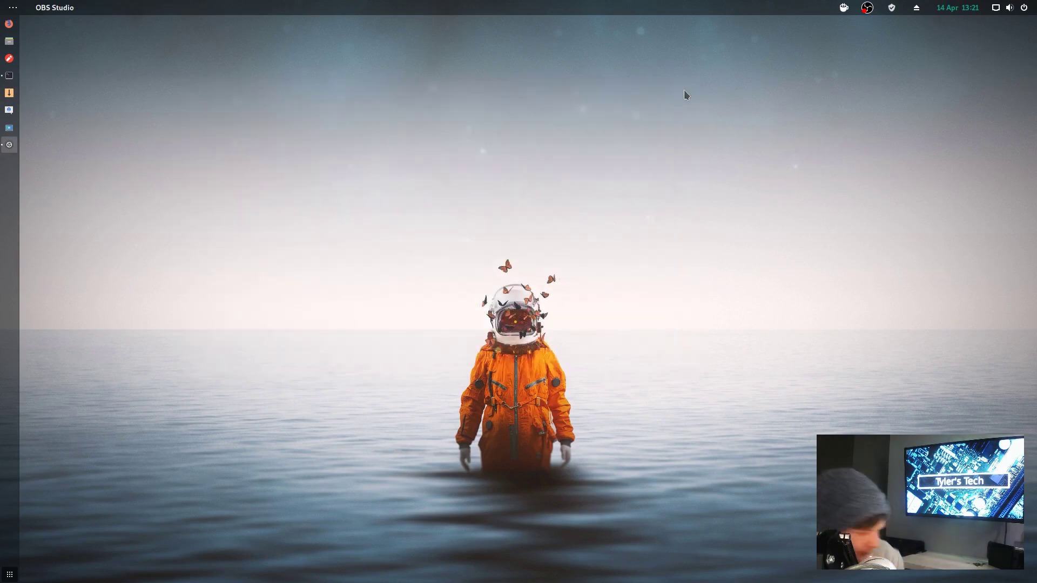
pyautogui.hotkey('ctrl', 'alt', 't')
pyautogui.write('sudo')
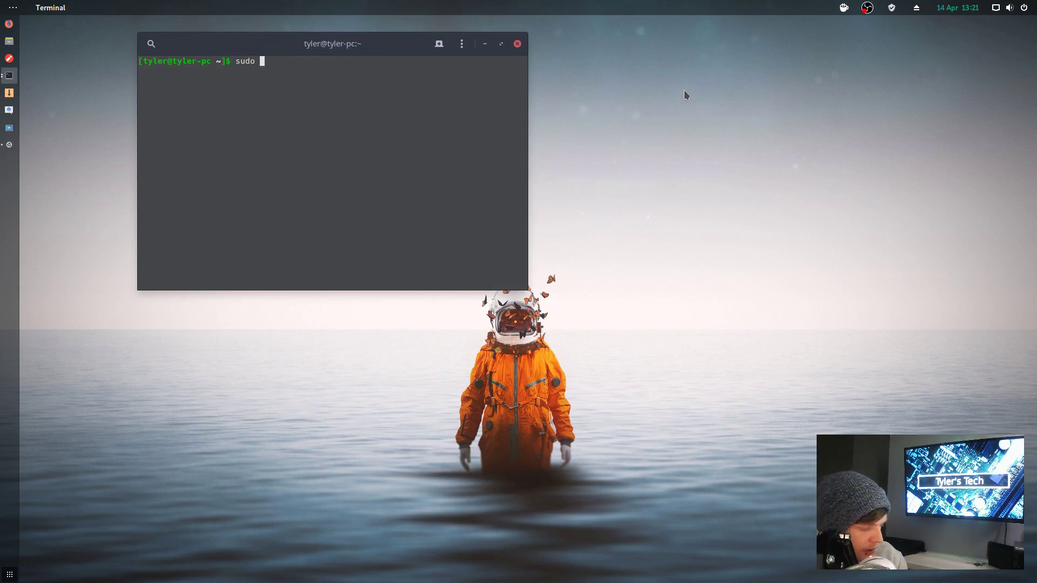
pyautogui.write(' pacman')
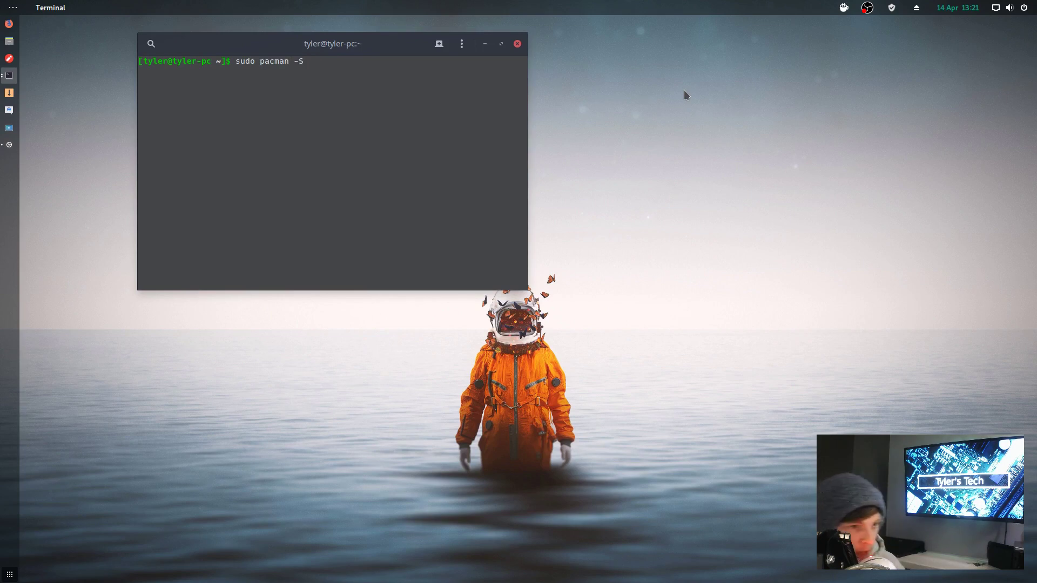
pyautogui.write(' -S ')
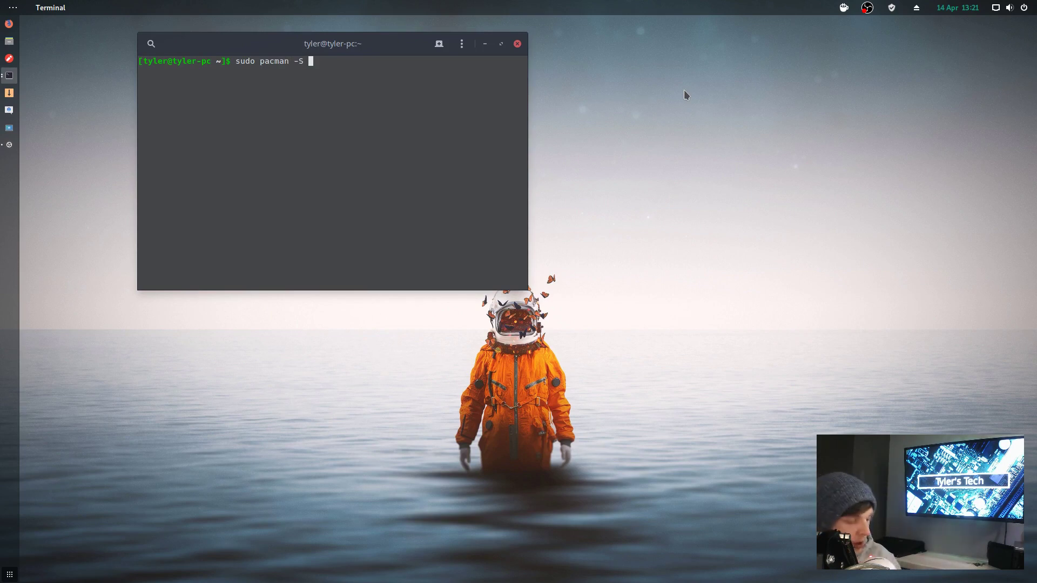
pyautogui.write('gimp')
pyautogui.press('Return')
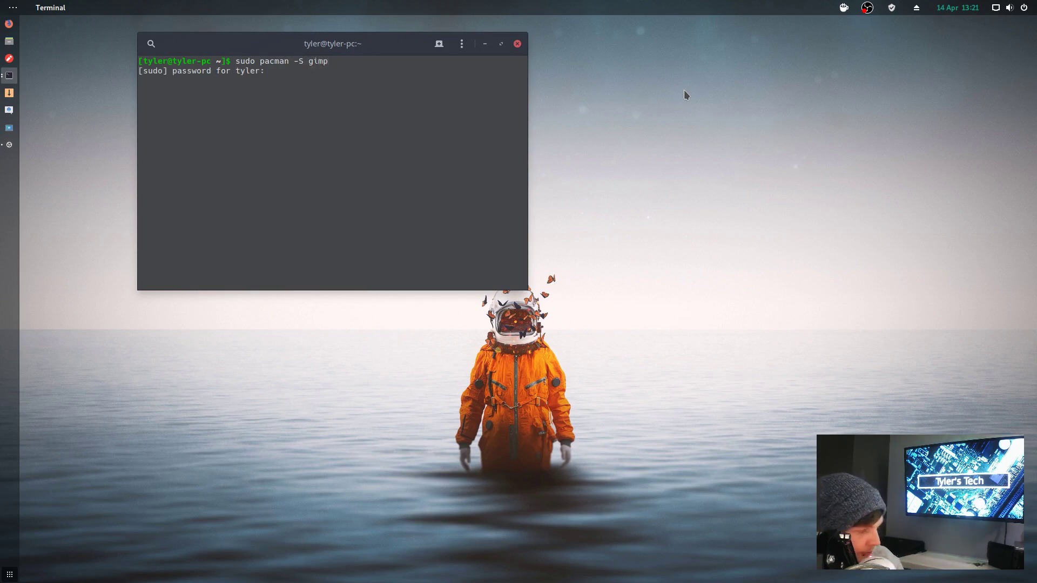
pyautogui.press('Return')
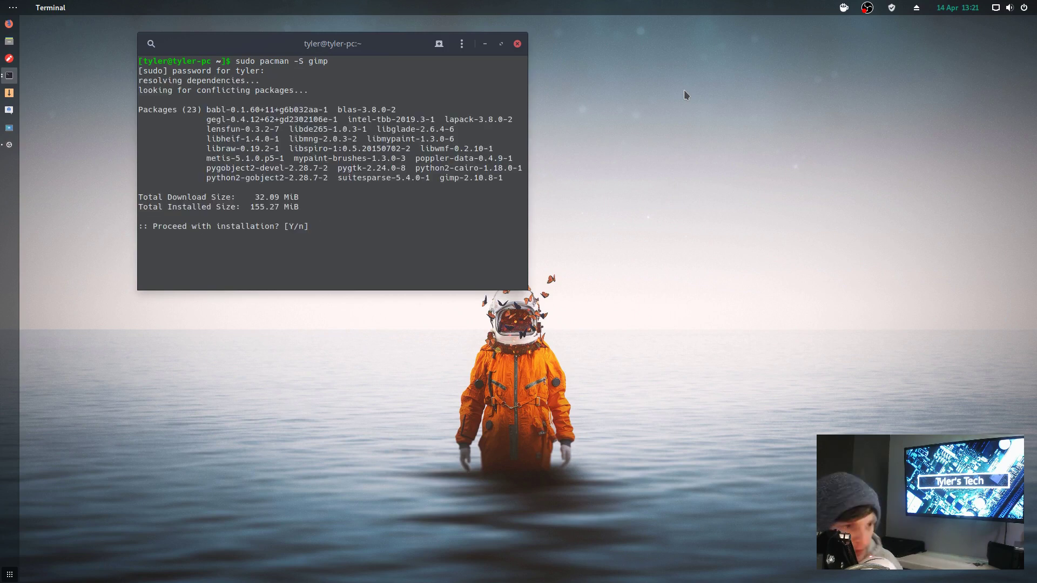
pyautogui.press('Return')
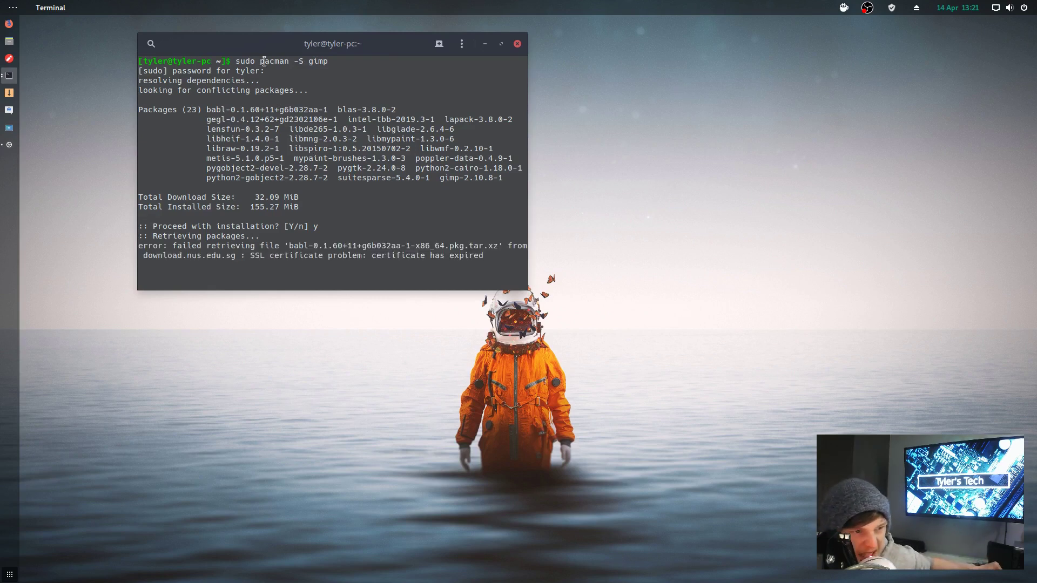
# Step: While GIMP installs, check the top-bar system menu for available updates, then dismiss it
pyautogui.moveTo(236, 61); pyautogui.dragTo(328, 61)
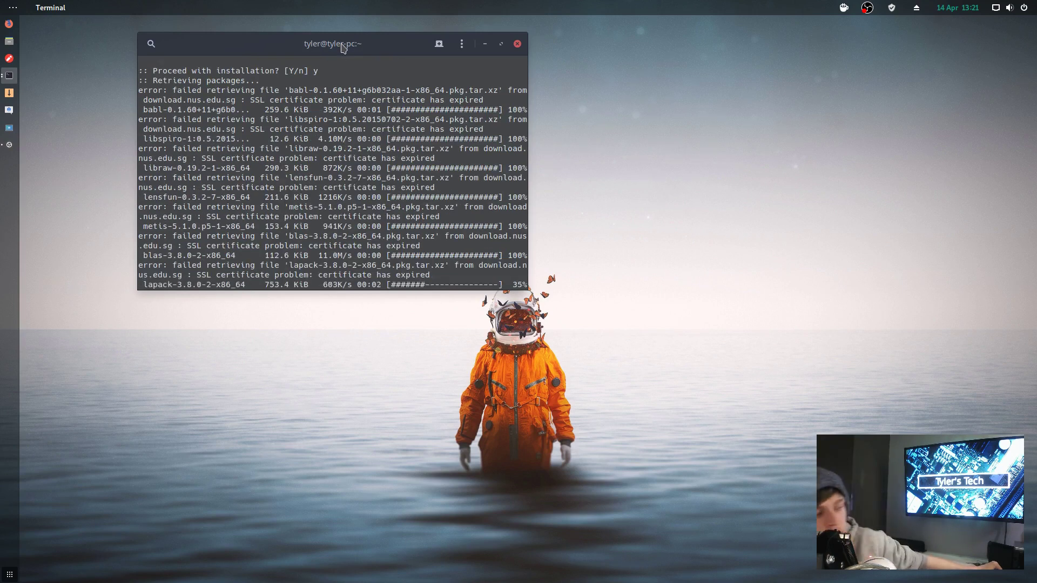
pyautogui.moveTo(340, 48); pyautogui.dragTo(627, 76)
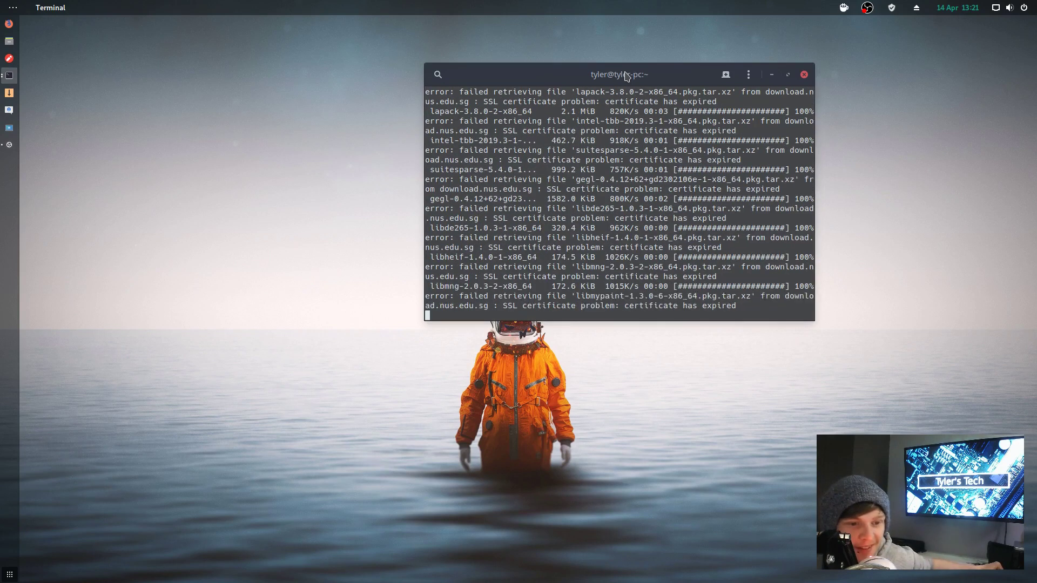
pyautogui.moveTo(681, 70); pyautogui.dragTo(648, 65)
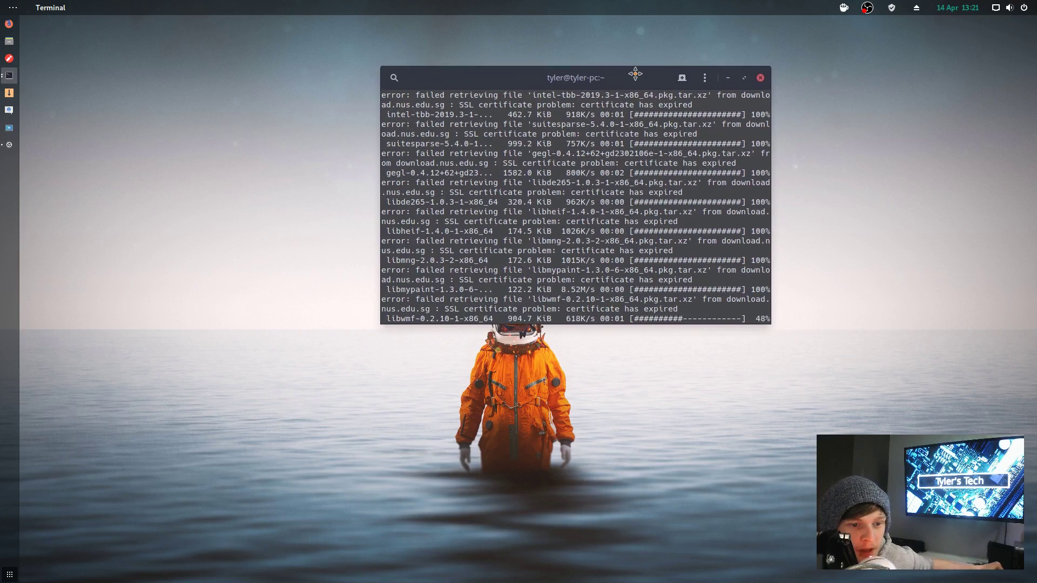
pyautogui.moveTo(635, 74); pyautogui.dragTo(635, 74)
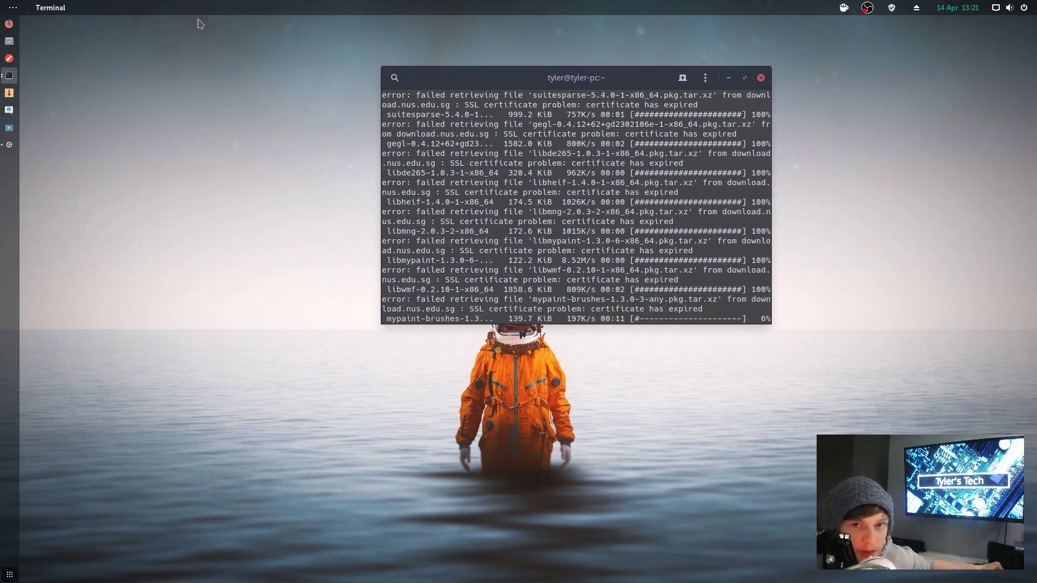
pyautogui.click(893, 8)
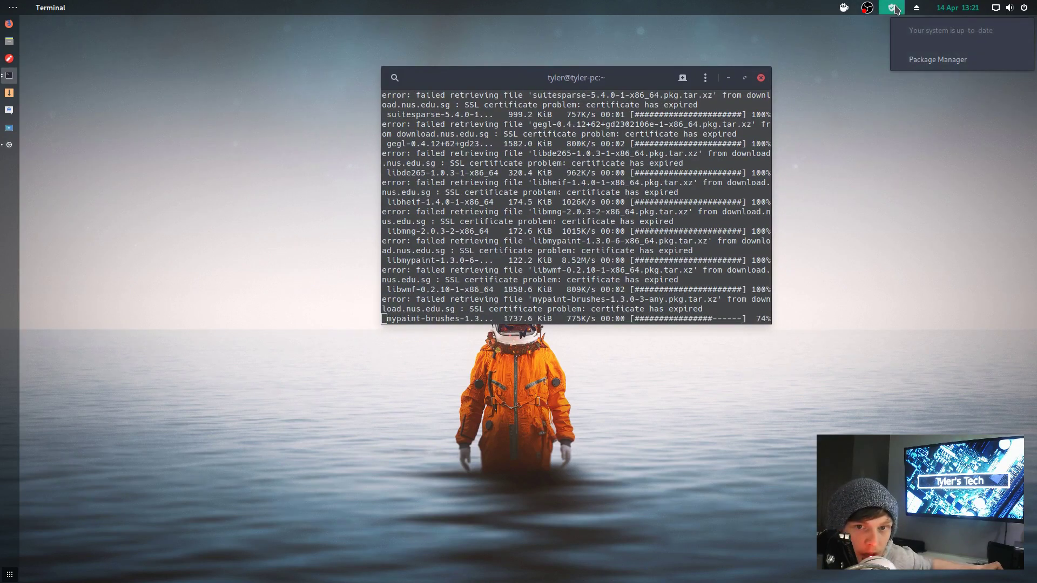
pyautogui.moveTo(921, 5)
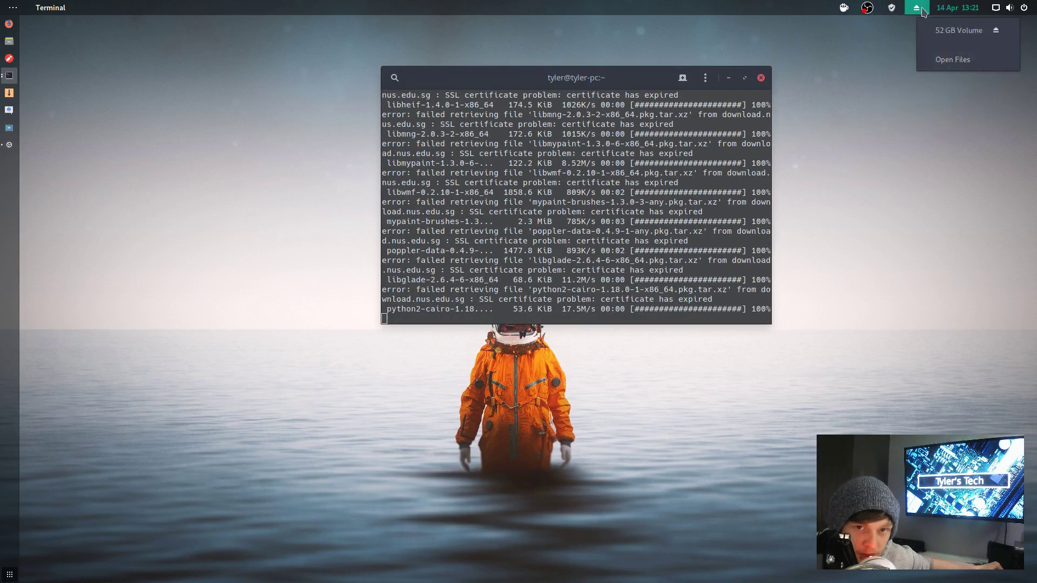
pyautogui.moveTo(1009, 8)
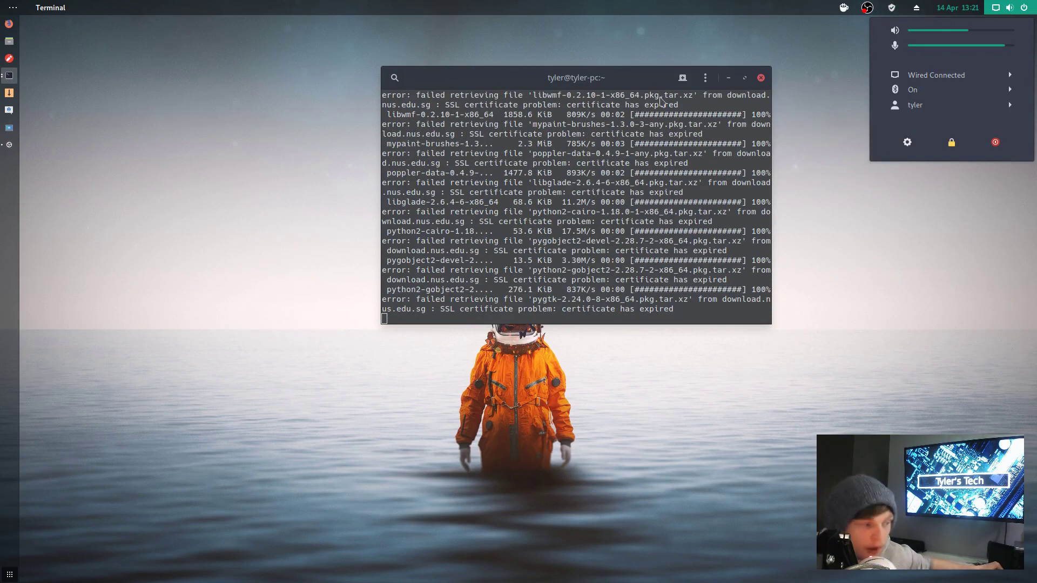
pyautogui.click(481, 81)
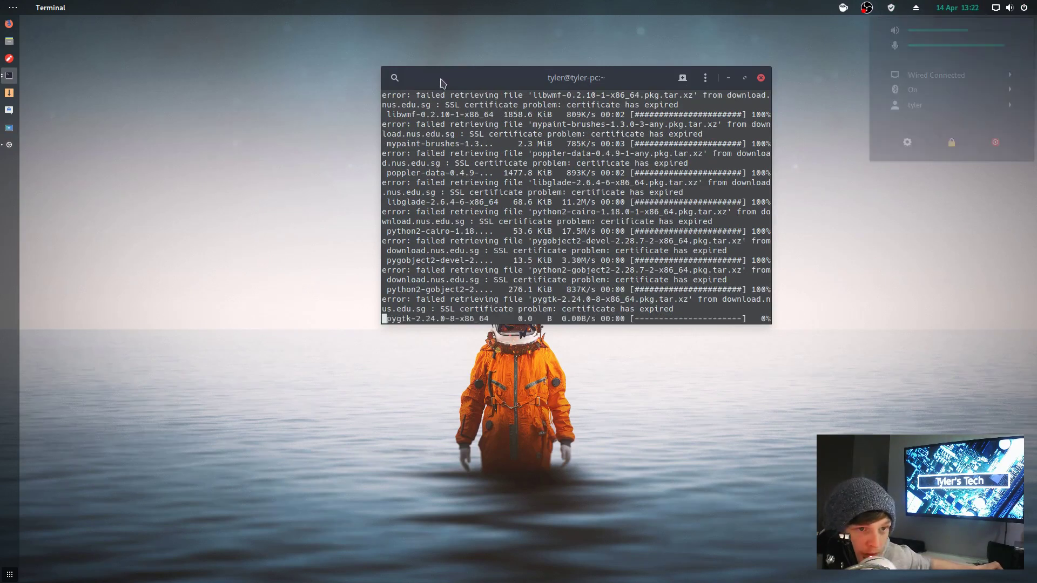
# Step: Wait for pacman to finish installing all 23 GIMP packages
pyautogui.moveTo(474, 67); pyautogui.dragTo(444, 70)
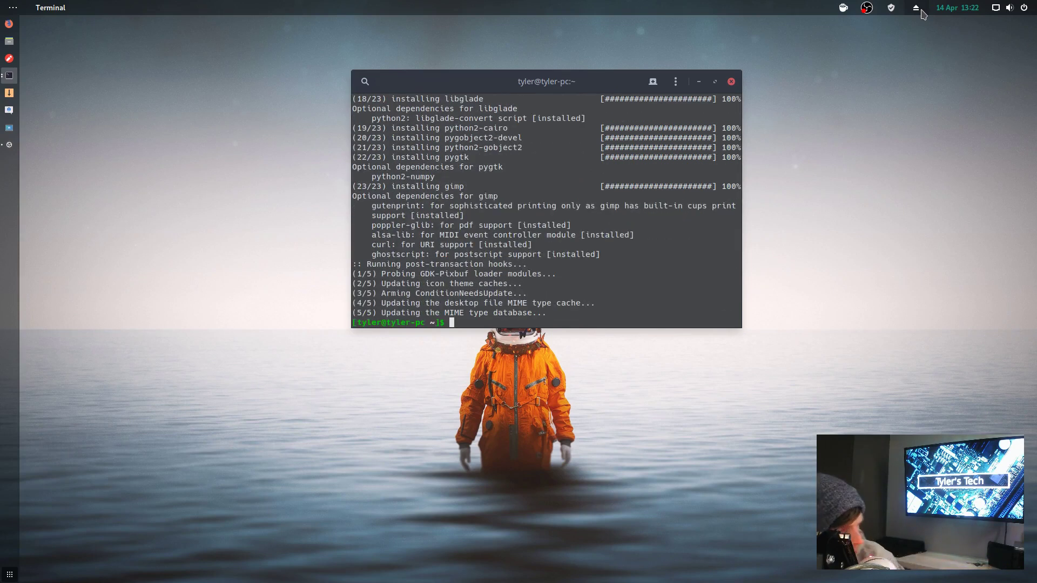
pyautogui.moveTo(483, 81); pyautogui.dragTo(451, 81)
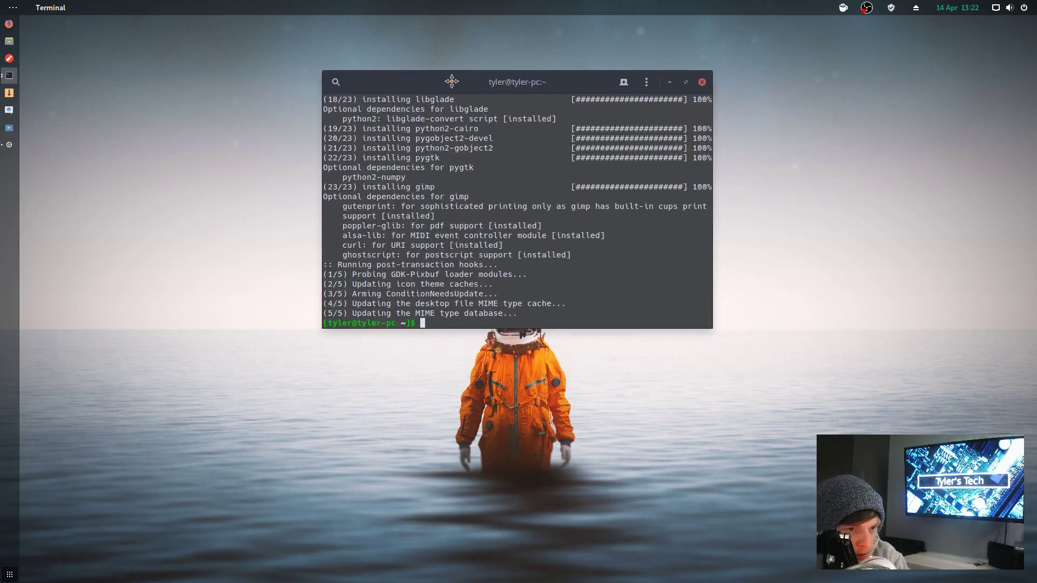
pyautogui.moveTo(547, 87); pyautogui.dragTo(674, 73)
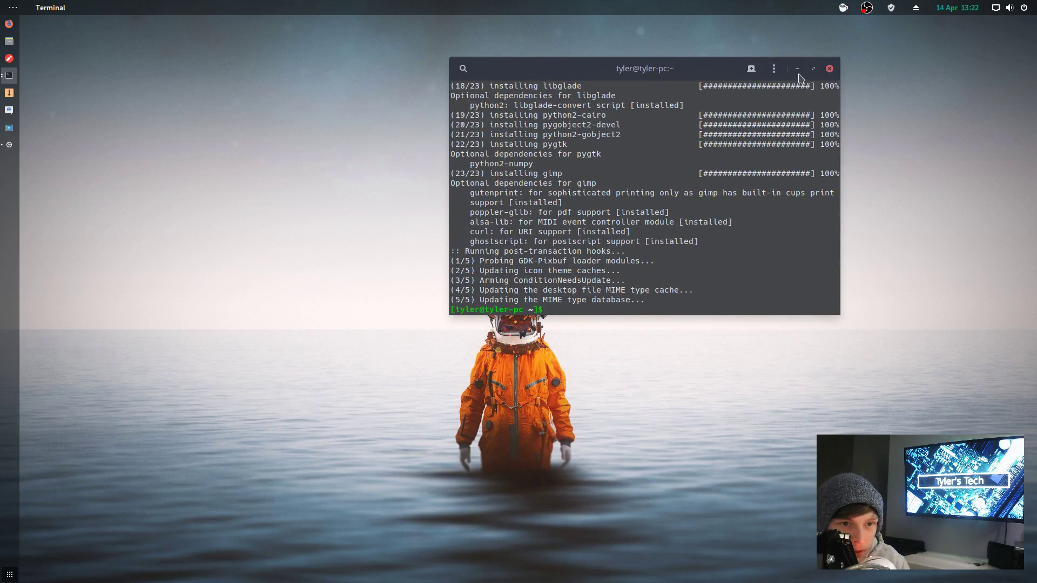
pyautogui.moveTo(641, 65); pyautogui.dragTo(597, 51)
# Step: Close the terminal and launch GIMP 2.10 from the launcher search 'gimp'
pyautogui.click(786, 54)
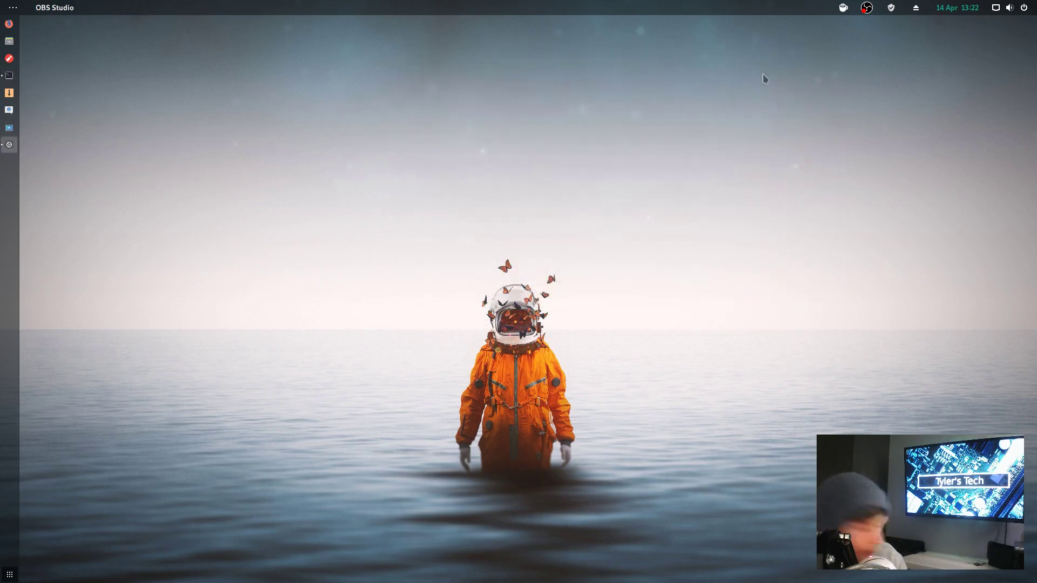
pyautogui.hotkey('ctrl', 'space')
pyautogui.write('gimp')
pyautogui.press('Return')
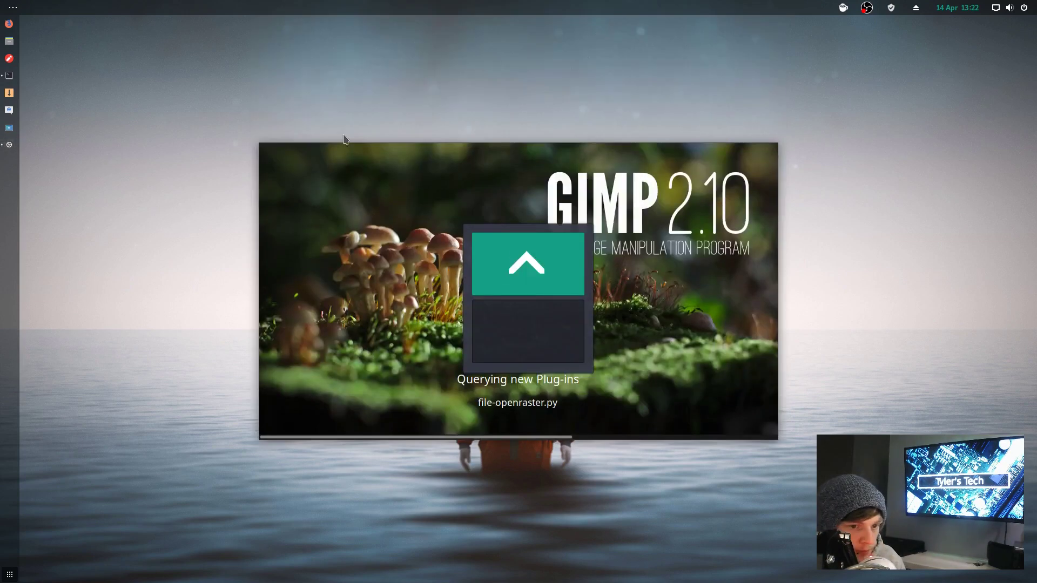
pyautogui.moveTo(12, 20)
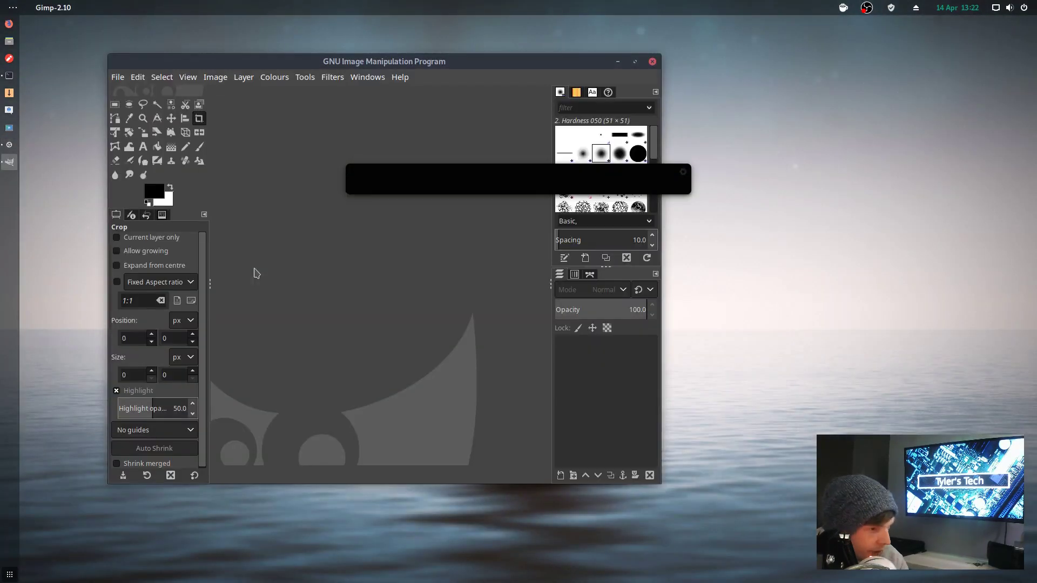
# Step: Launch Tweaks via 'tw', view Appearance, then the Extensions list showing Caffeine and Dash to dock enabled
pyautogui.press('y')
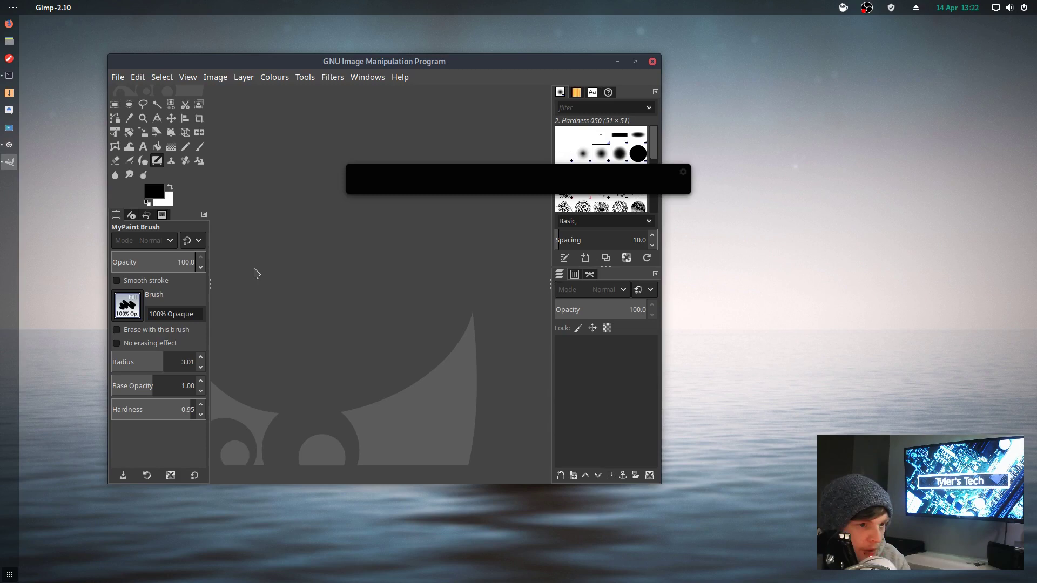
pyautogui.write('tw')
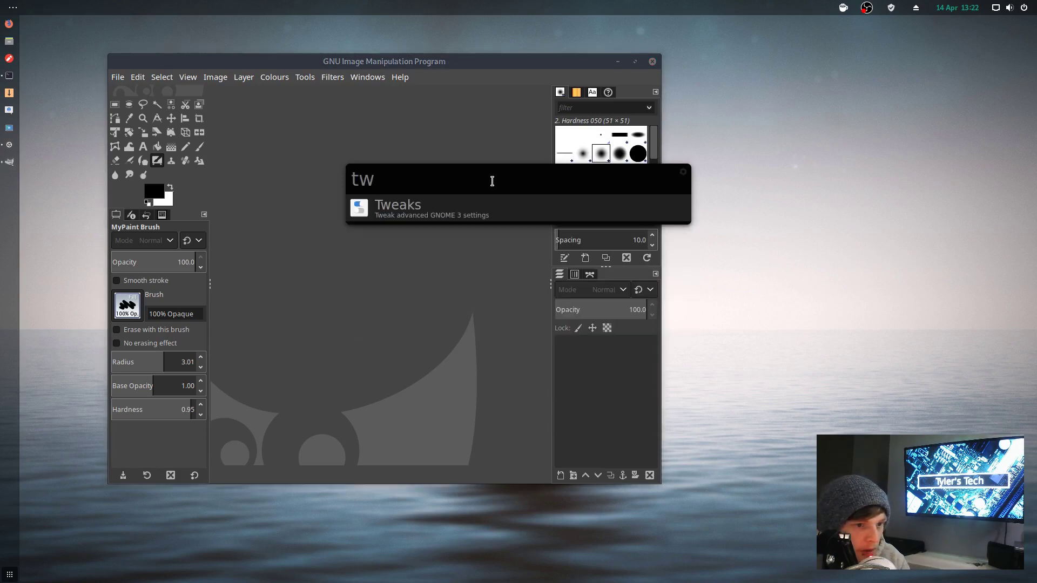
pyautogui.press('Return')
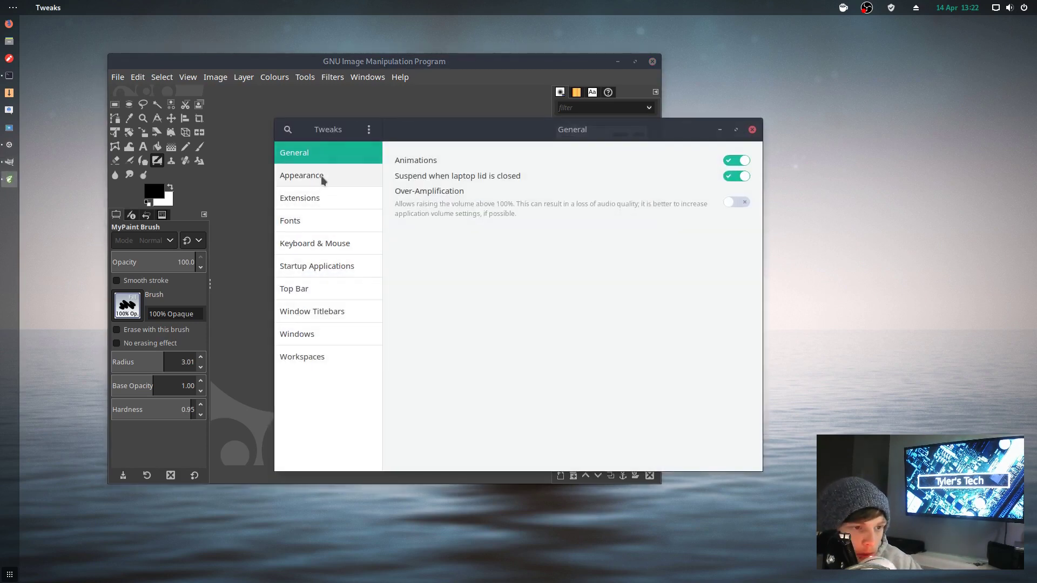
pyautogui.click(323, 178)
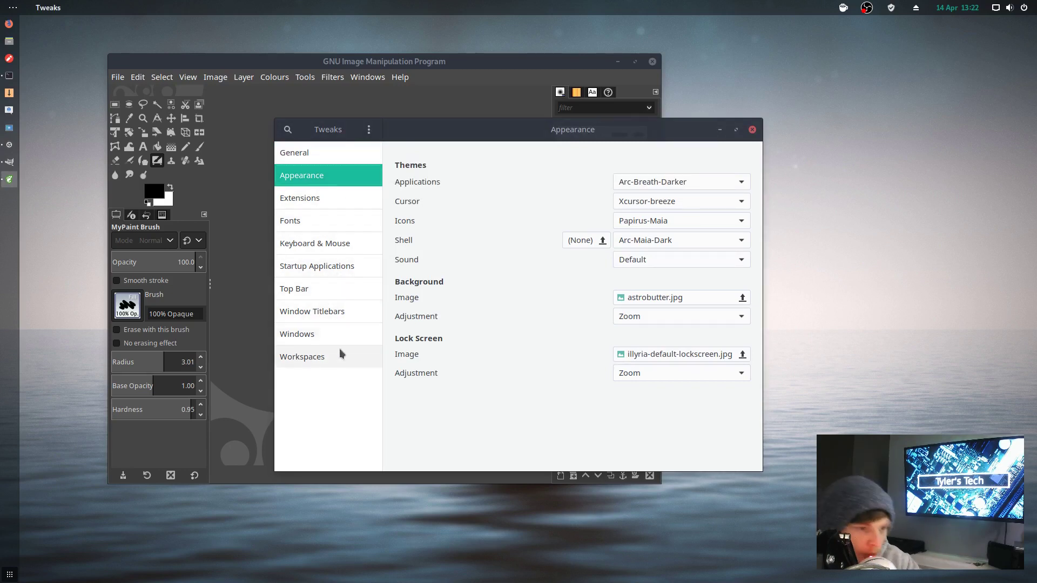
pyautogui.click(315, 199)
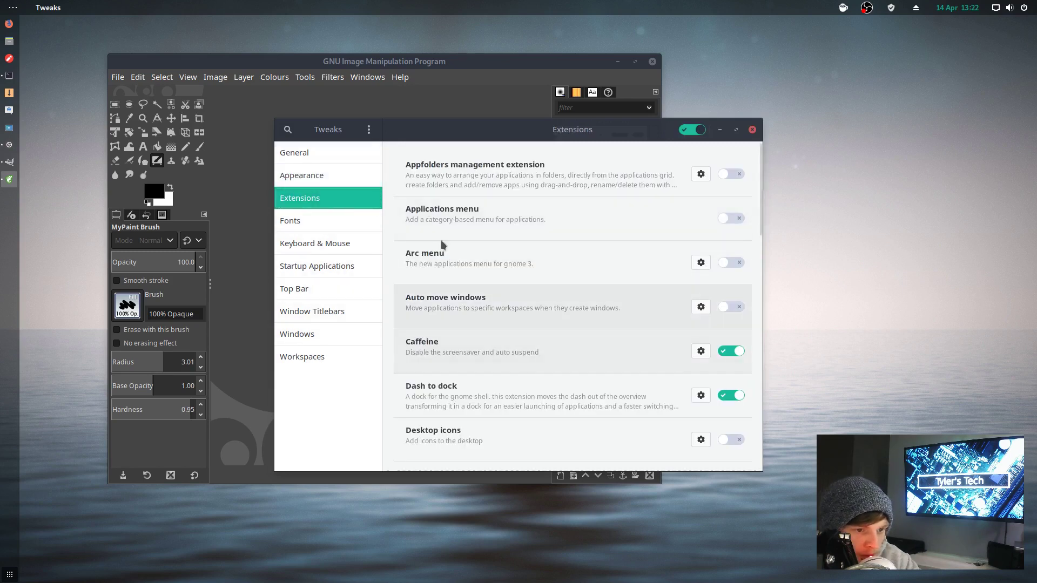
pyautogui.click(727, 263)
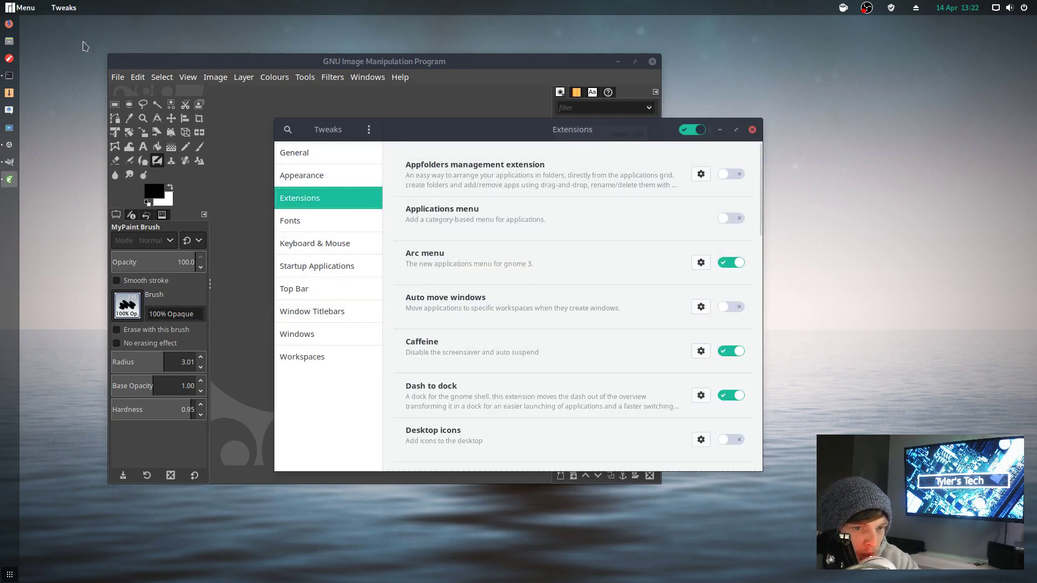
pyautogui.click(31, 7)
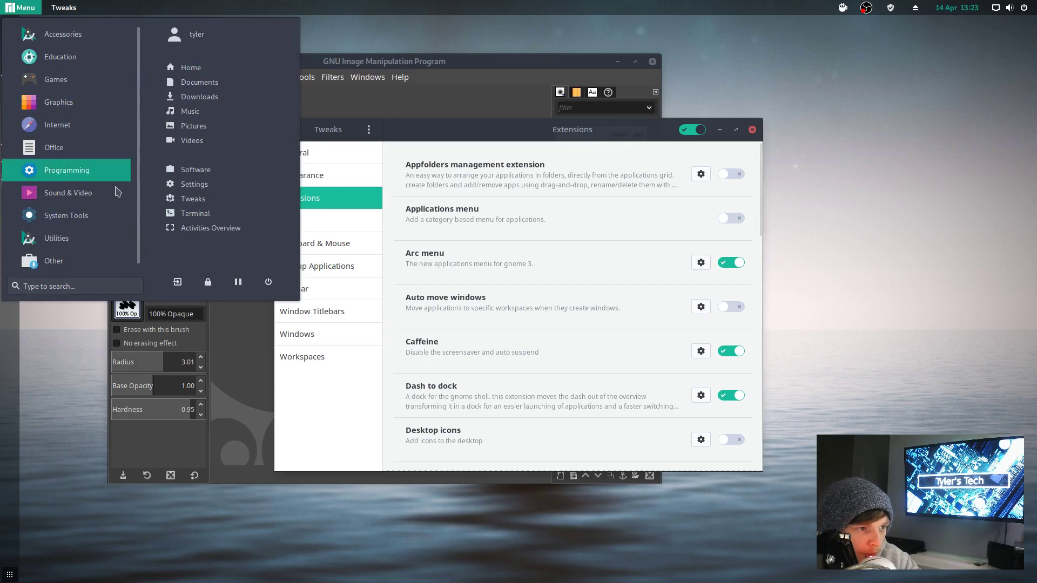
pyautogui.click(102, 237)
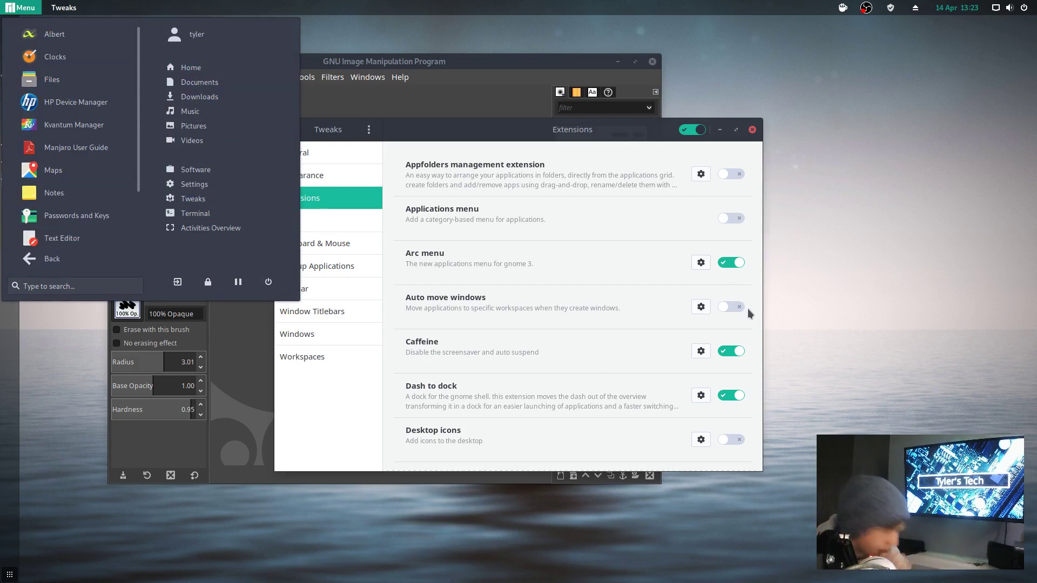
pyautogui.click(434, 38)
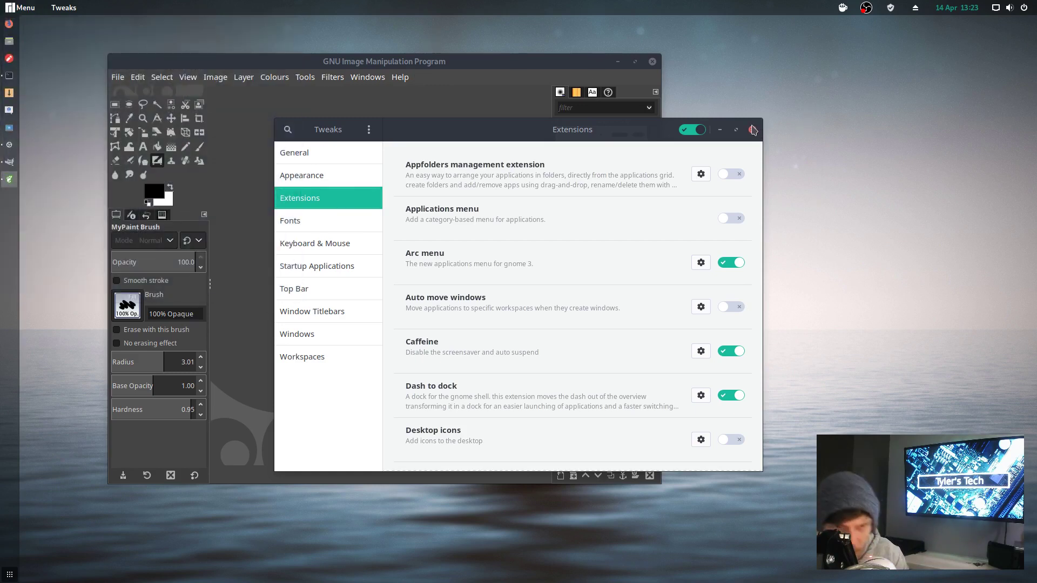
pyautogui.moveTo(504, 133); pyautogui.dragTo(460, 114)
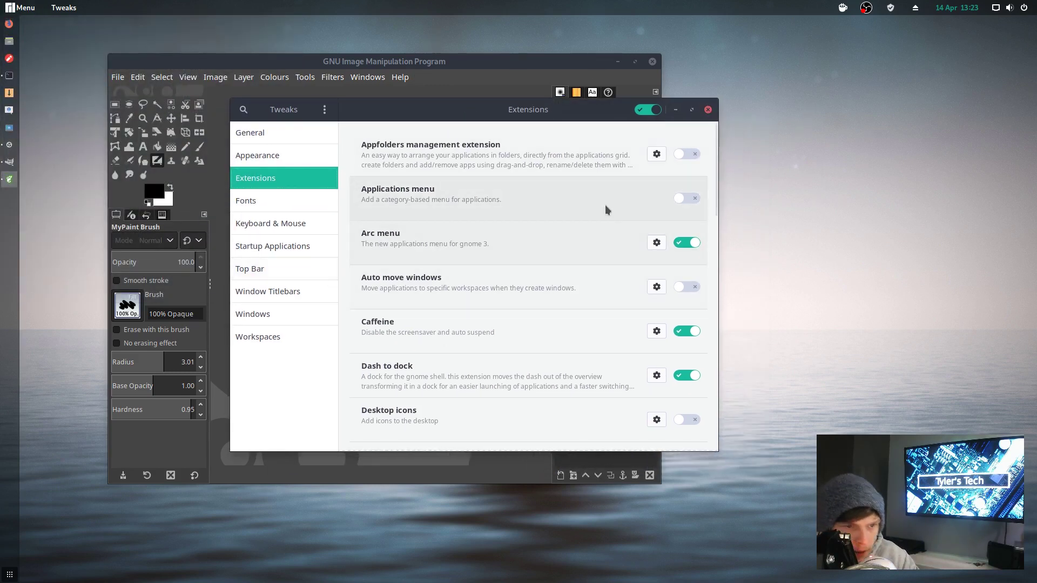
pyautogui.click(686, 242)
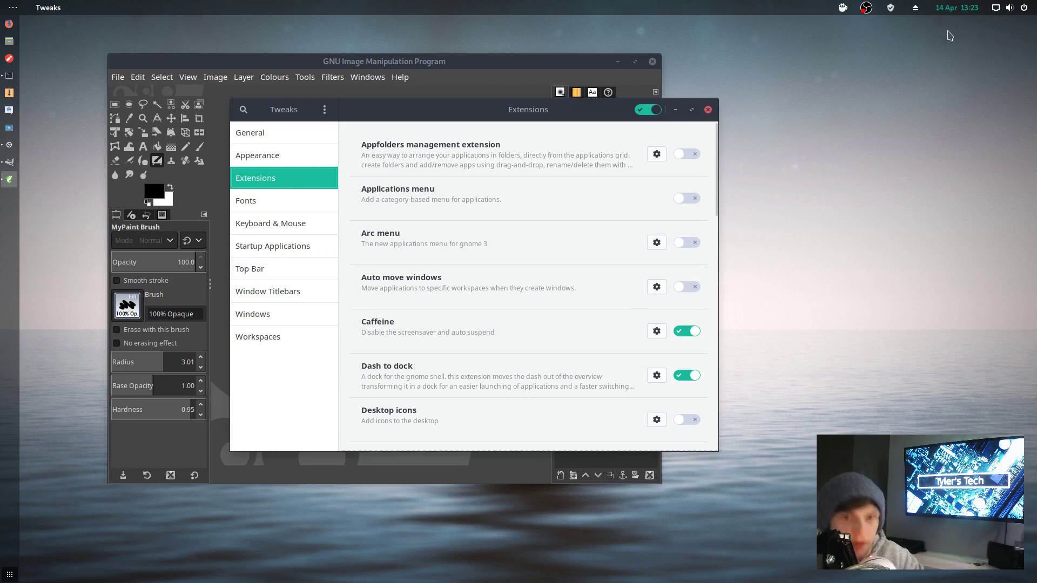
# Step: Scroll down and back up through the full Extensions list in GNOME Tweaks
pyautogui.scroll(-5, 418, 216)
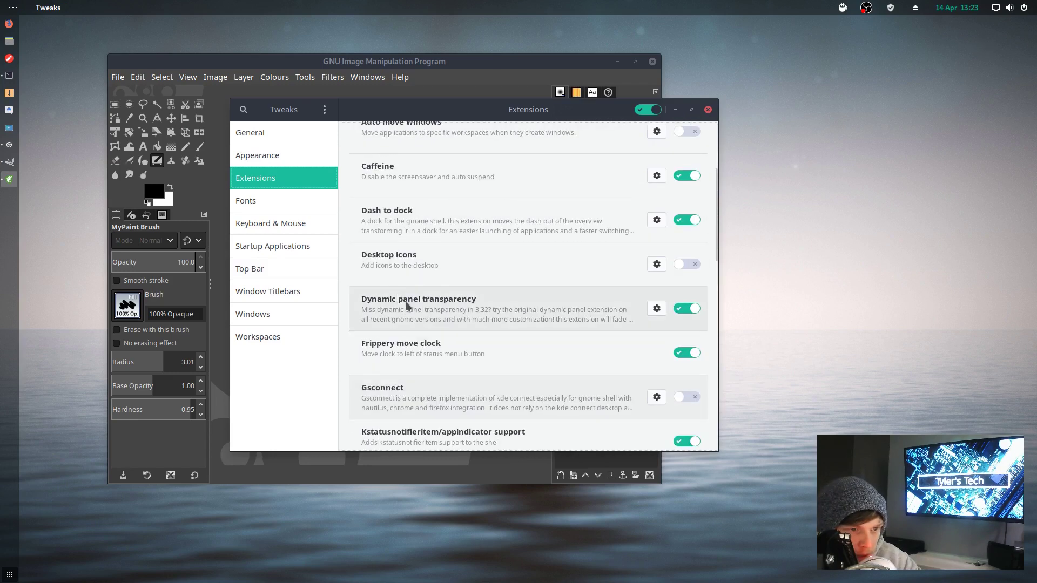
pyautogui.scroll(-6, 397, 335)
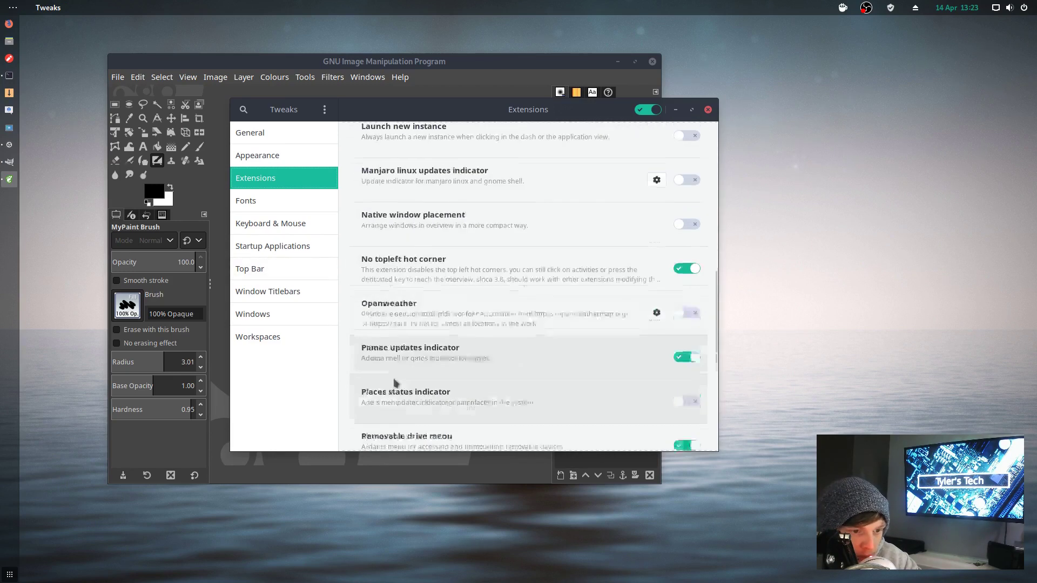
pyautogui.scroll(10, 398, 345)
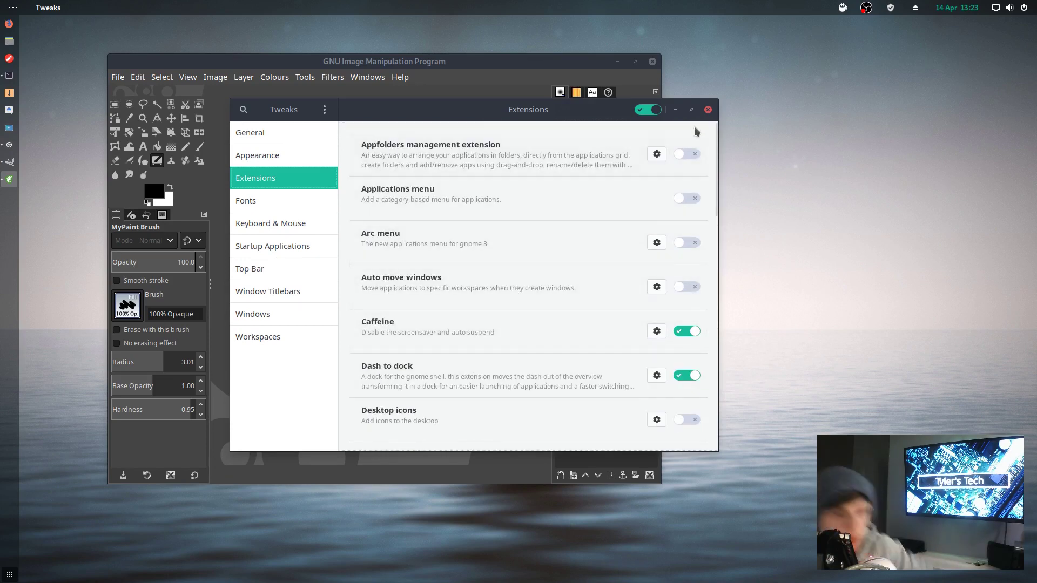
# Step: Move the Tweaks window aside and close it, leaving GIMP in front
pyautogui.moveTo(452, 120); pyautogui.dragTo(552, 92)
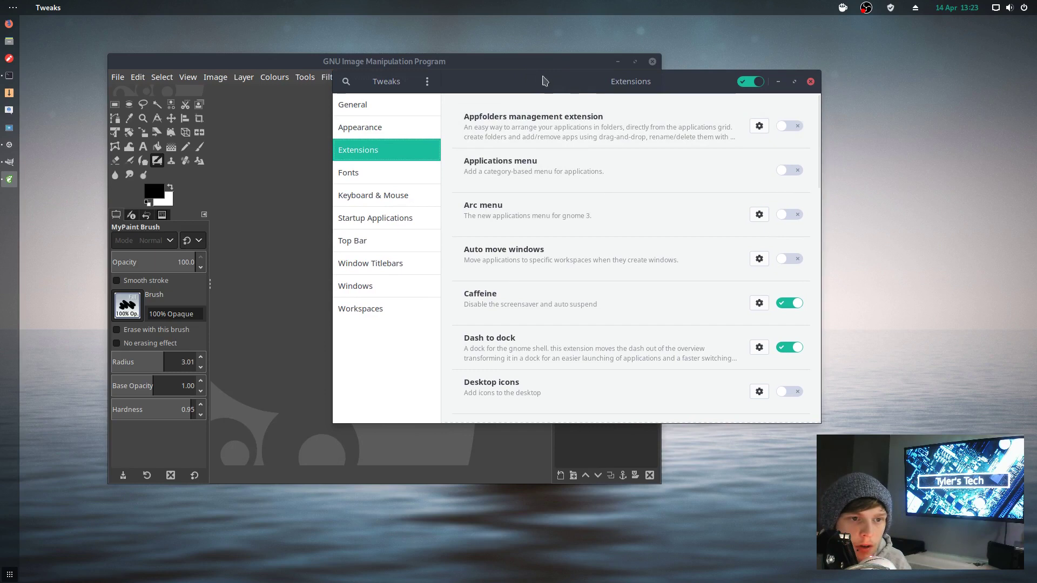
pyautogui.moveTo(816, 78); pyautogui.dragTo(946, 115)
pyautogui.click(939, 118)
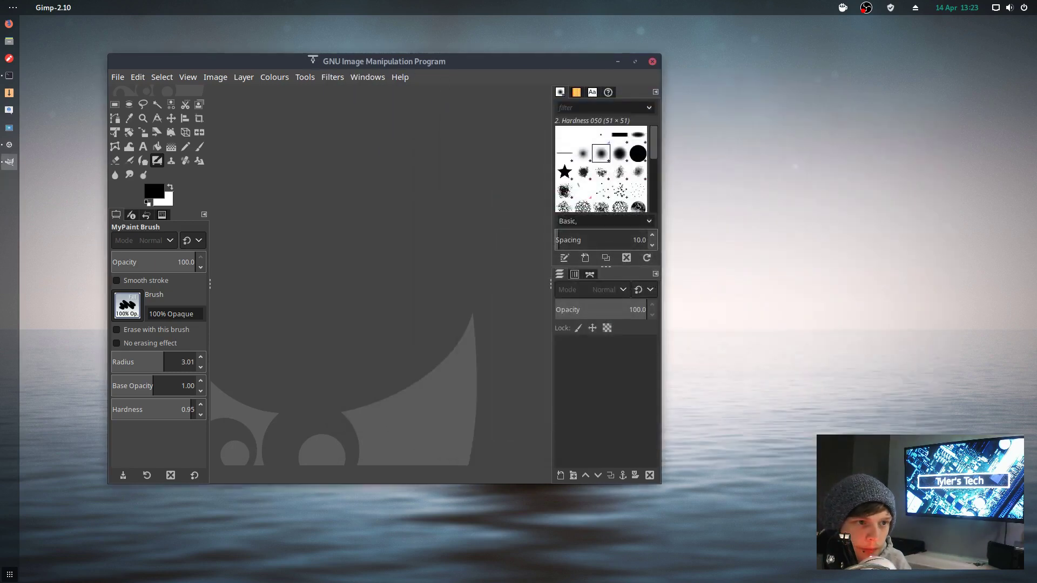
# Step: Close GIMP and open Add/Remove Software, moving its window into place
pyautogui.moveTo(333, 65); pyautogui.dragTo(522, 42)
pyautogui.click(841, 38)
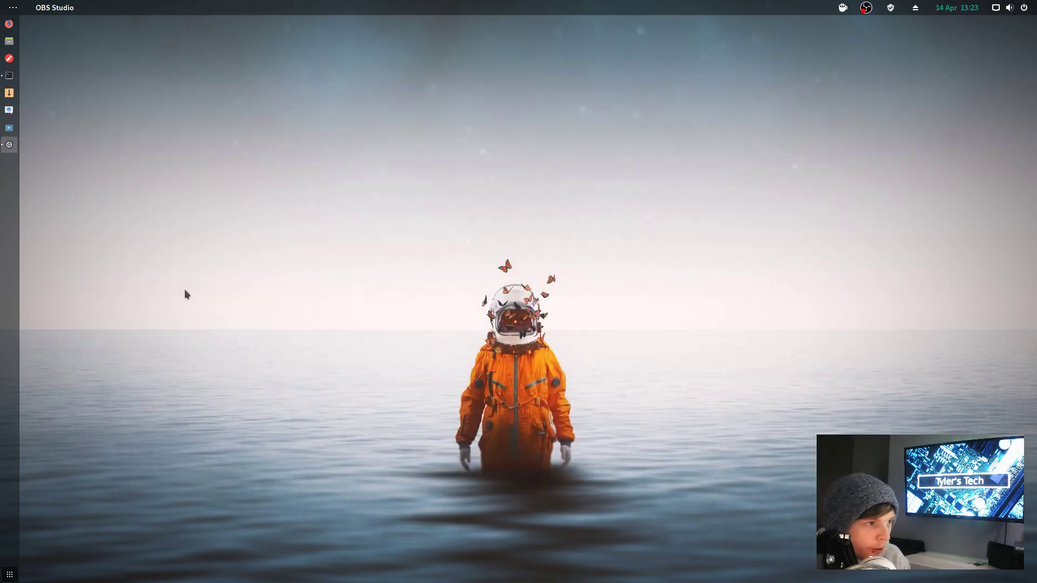
pyautogui.click(9, 92)
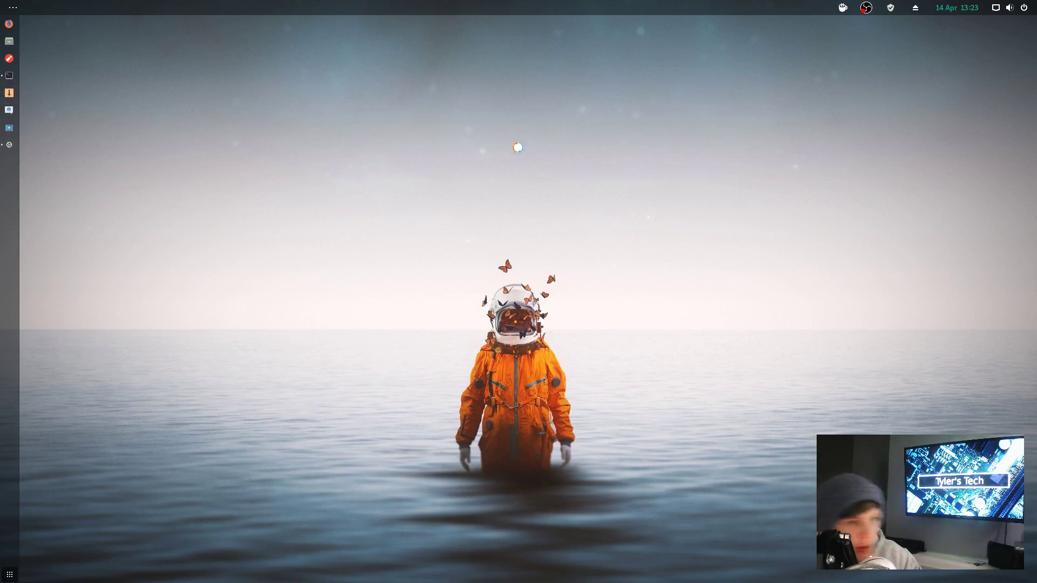
pyautogui.moveTo(461, 131); pyautogui.dragTo(410, 116)
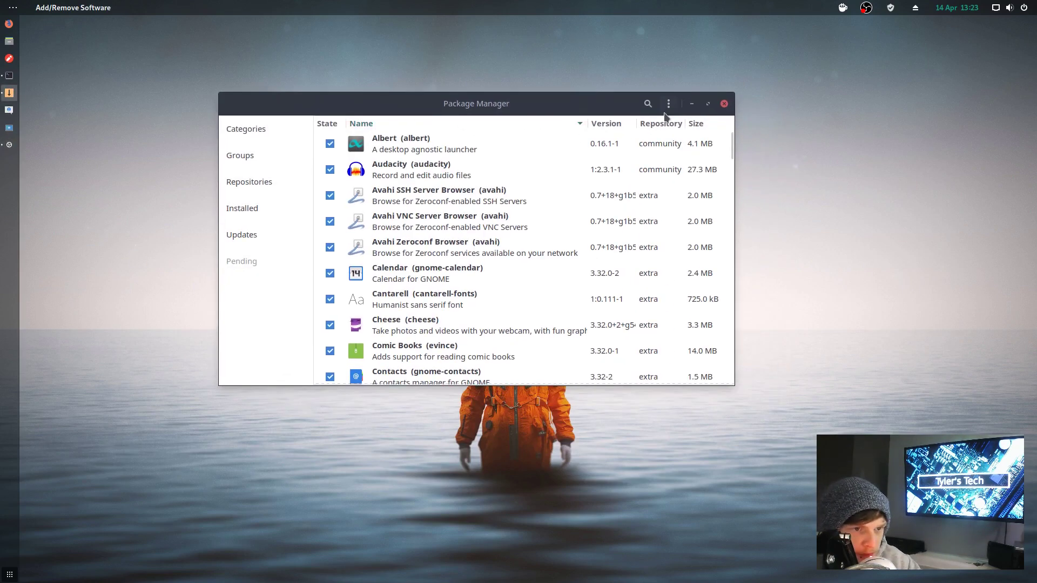
# Step: Try a 'steam' search in the desktop overview, cancel it, and reposition the Package Manager
pyautogui.click(648, 104)
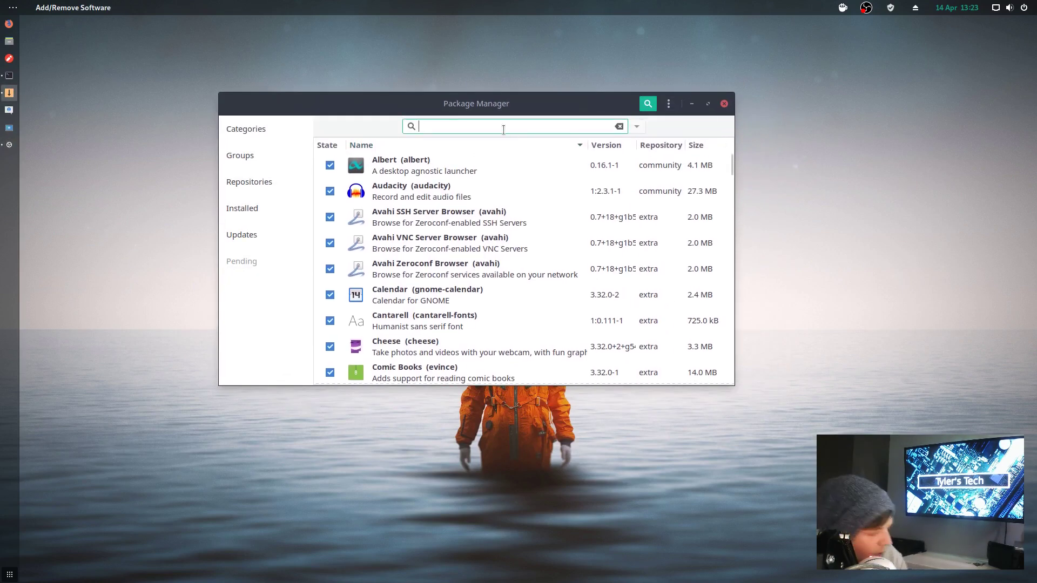
pyautogui.press('super')
pyautogui.write('steam')
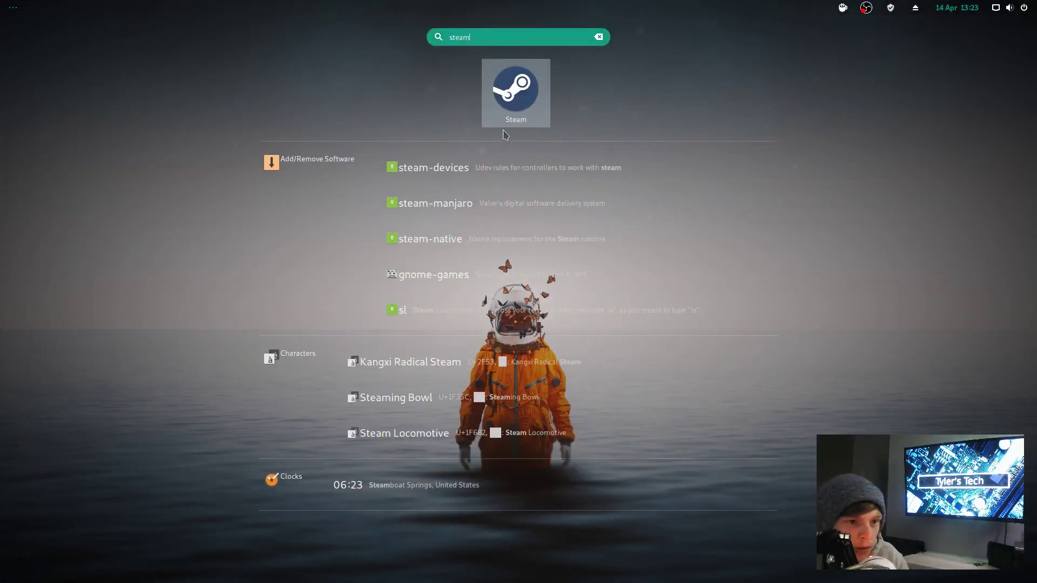
pyautogui.press('Escape')
pyautogui.press('Escape')
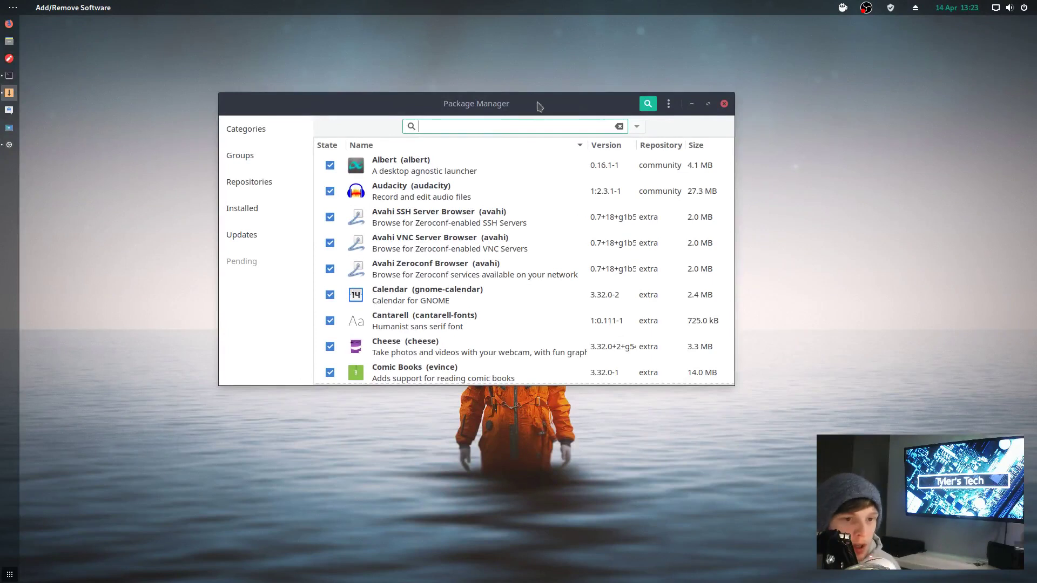
pyautogui.moveTo(538, 106); pyautogui.dragTo(674, 69)
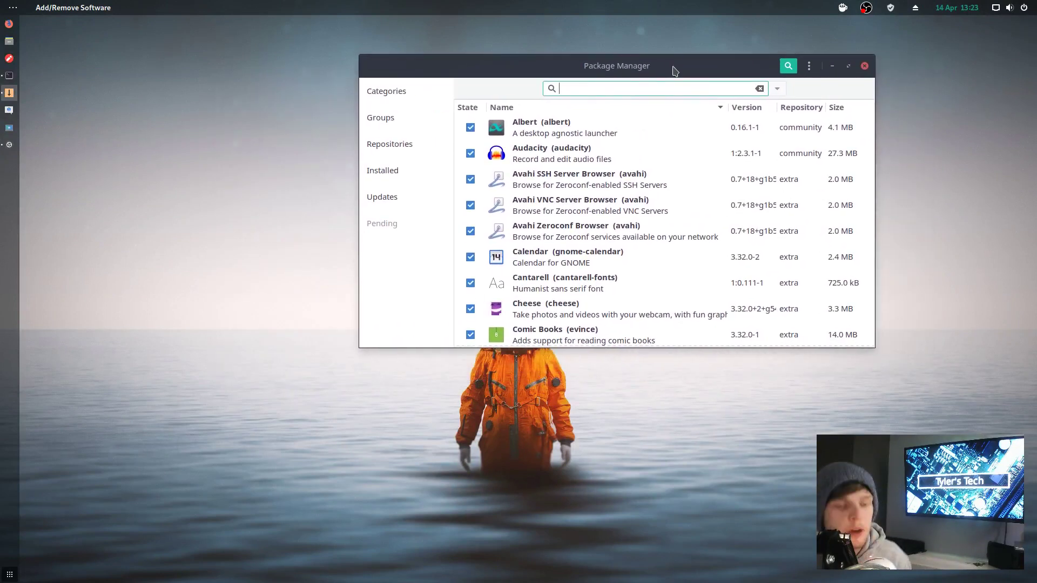
pyautogui.moveTo(674, 69); pyautogui.dragTo(622, 125)
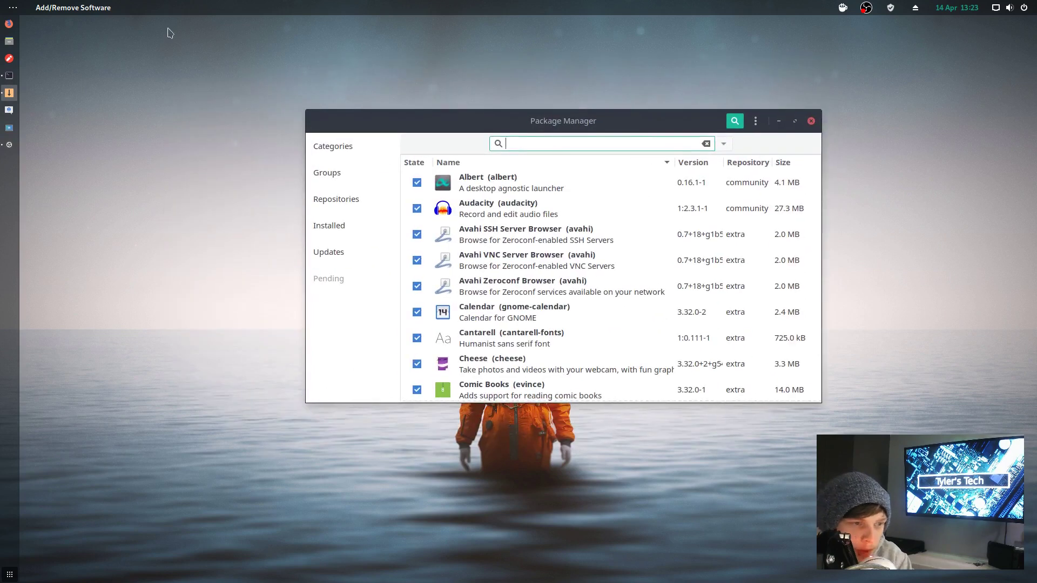
# Step: Launch Steam from a 'steam' desktop search and rearrange the Package Manager window
pyautogui.click(15, 7)
pyautogui.write('steam')
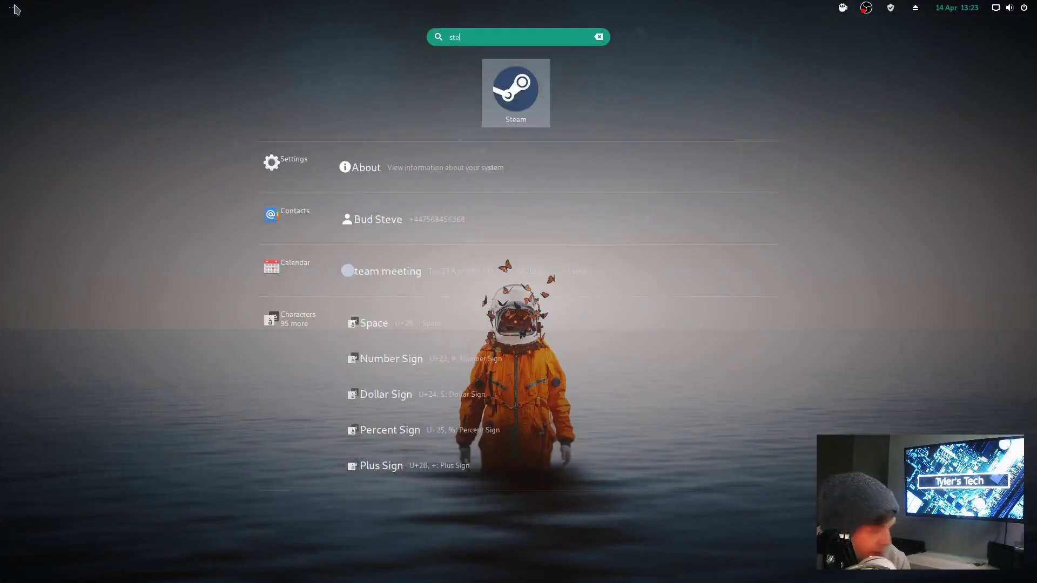
pyautogui.click(14, 7)
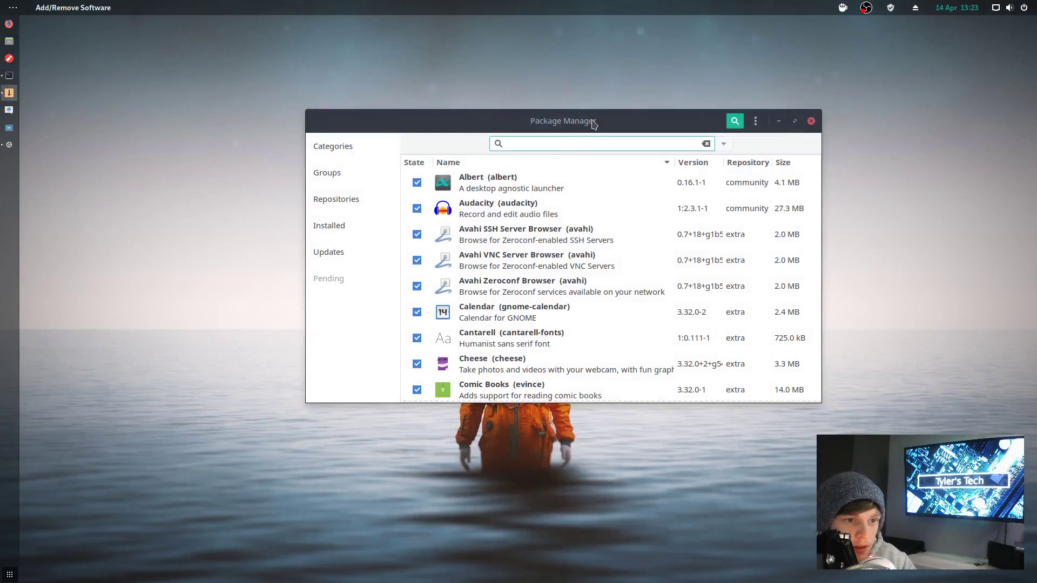
pyautogui.moveTo(460, 124); pyautogui.dragTo(434, 104)
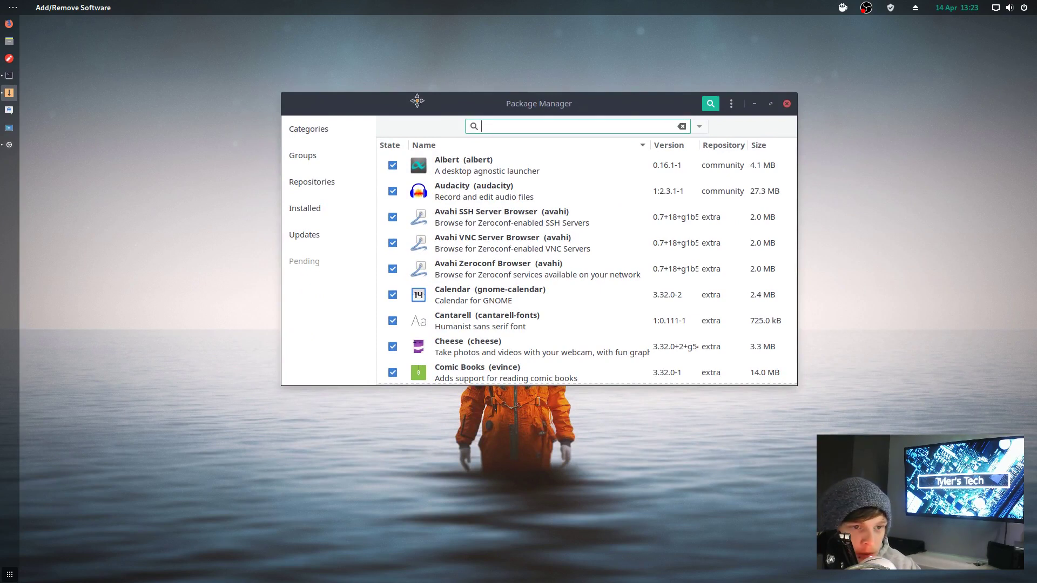
pyautogui.moveTo(417, 101); pyautogui.dragTo(470, 80)
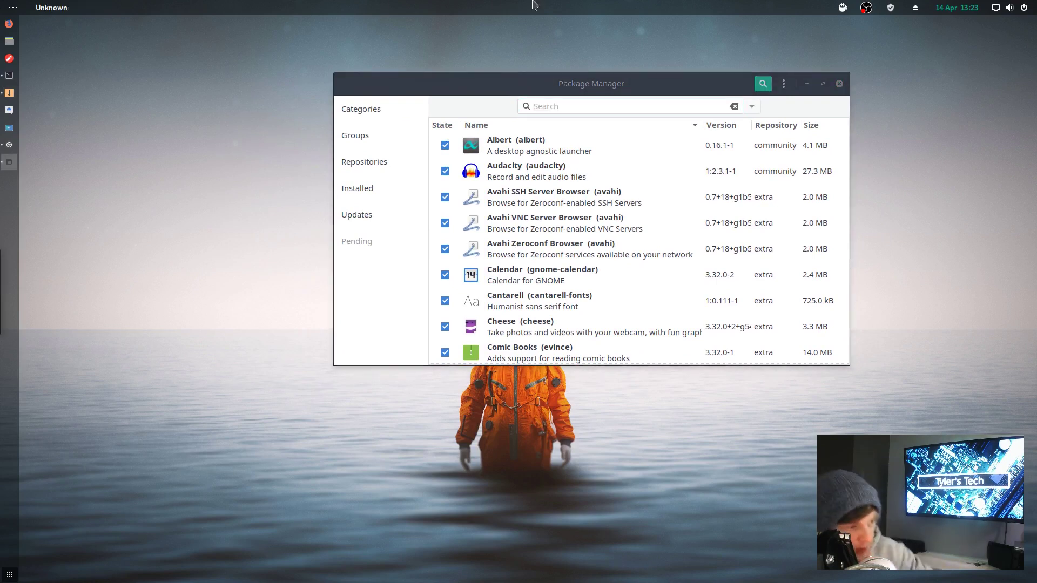
# Step: Arrange the Steam update dialog and Package Manager window so both are visible
pyautogui.moveTo(559, 256); pyautogui.dragTo(437, 172)
pyautogui.moveTo(511, 81); pyautogui.dragTo(728, 204)
pyautogui.moveTo(464, 170); pyautogui.dragTo(240, 87)
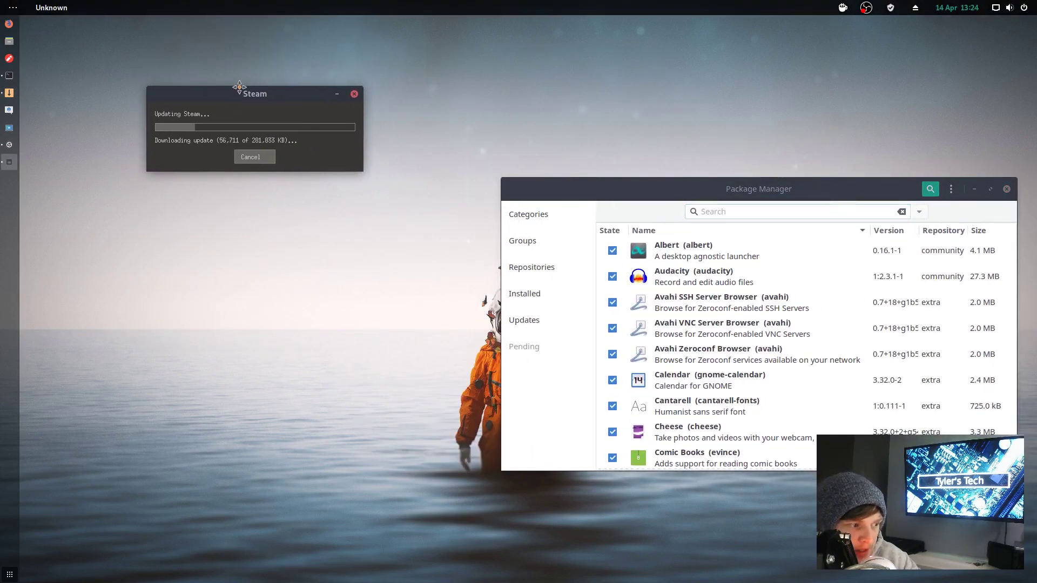
pyautogui.moveTo(690, 189); pyautogui.dragTo(584, 121)
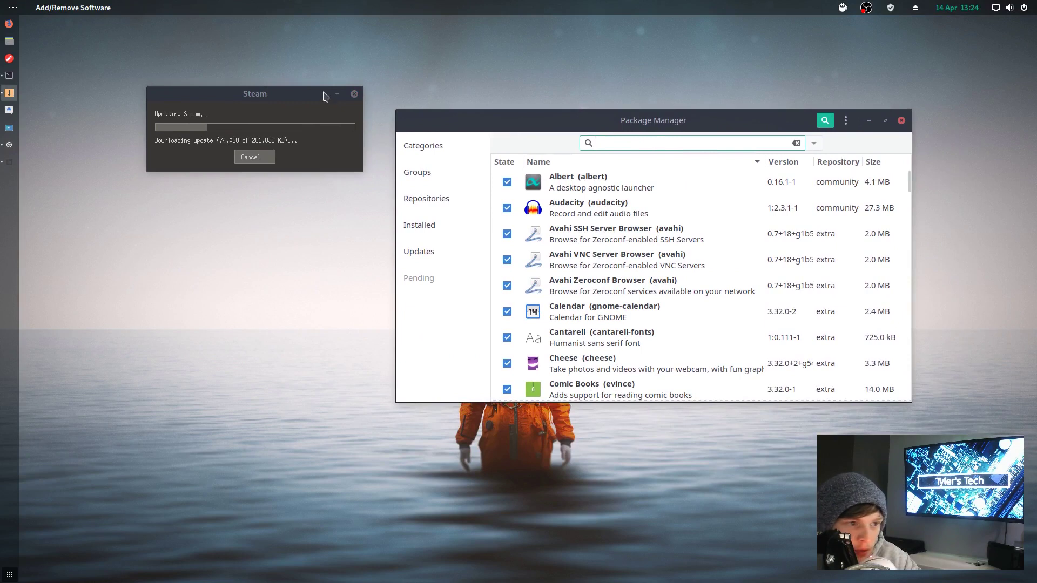
pyautogui.moveTo(293, 96); pyautogui.dragTo(279, 223)
pyautogui.moveTo(620, 132); pyautogui.dragTo(712, 153)
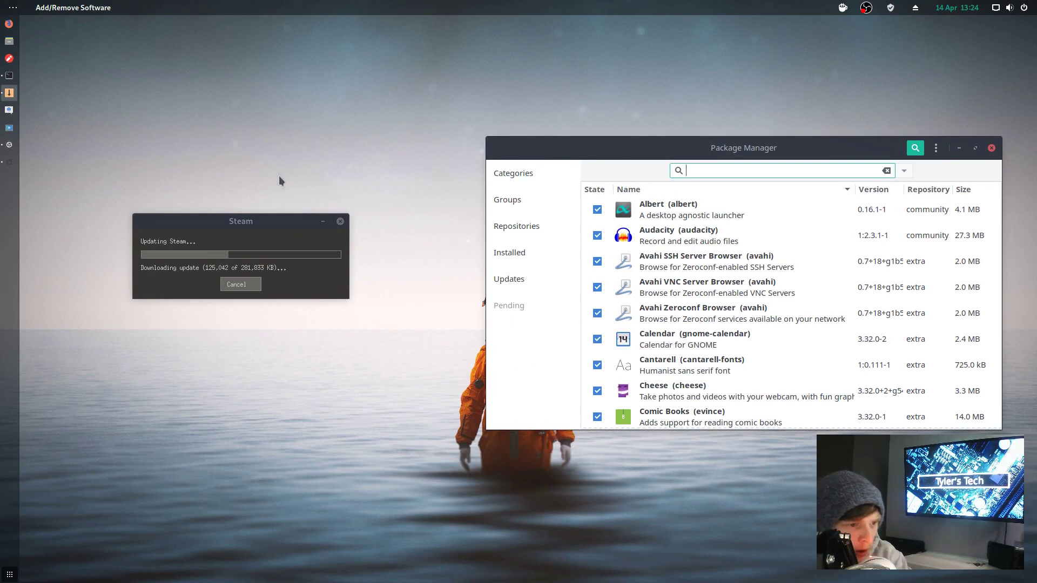
# Step: Close the Steam update dialog, leaving the package list alone on the desktop
pyautogui.moveTo(241, 225)
pyautogui.mouseDown()
pyautogui.moveTo(285, 212)
pyautogui.moveTo(254, 235)
pyautogui.mouseUp()
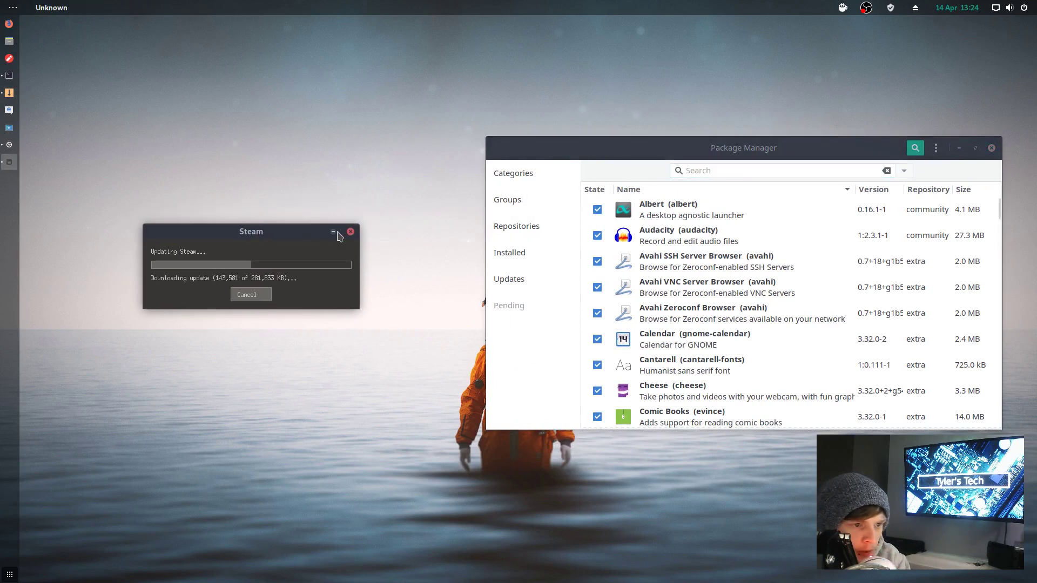
pyautogui.click(352, 232)
pyautogui.moveTo(689, 154); pyautogui.dragTo(544, 86)
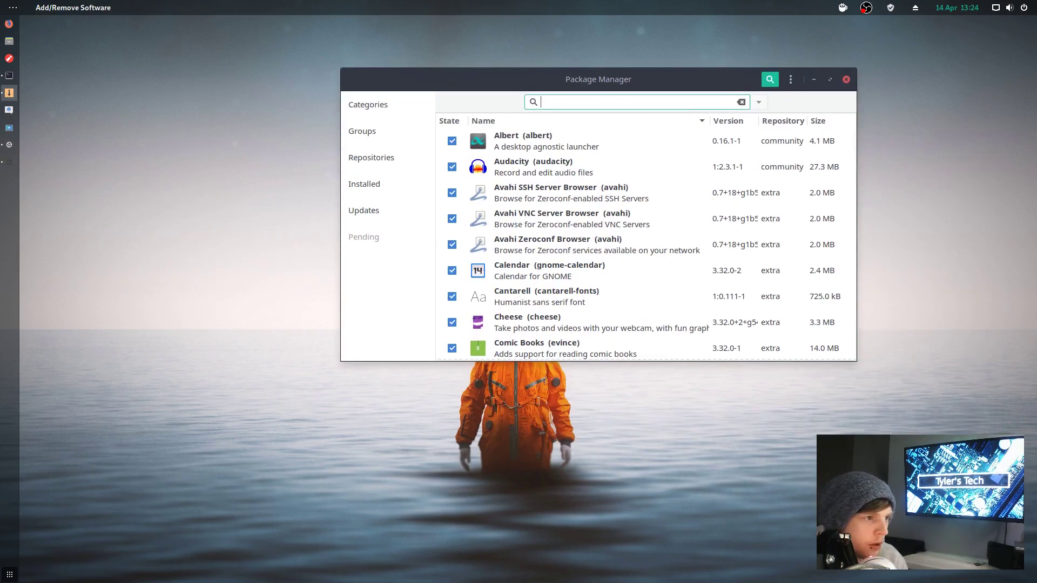
# Step: Launch Files from the All applications grid
pyautogui.click(12, 574)
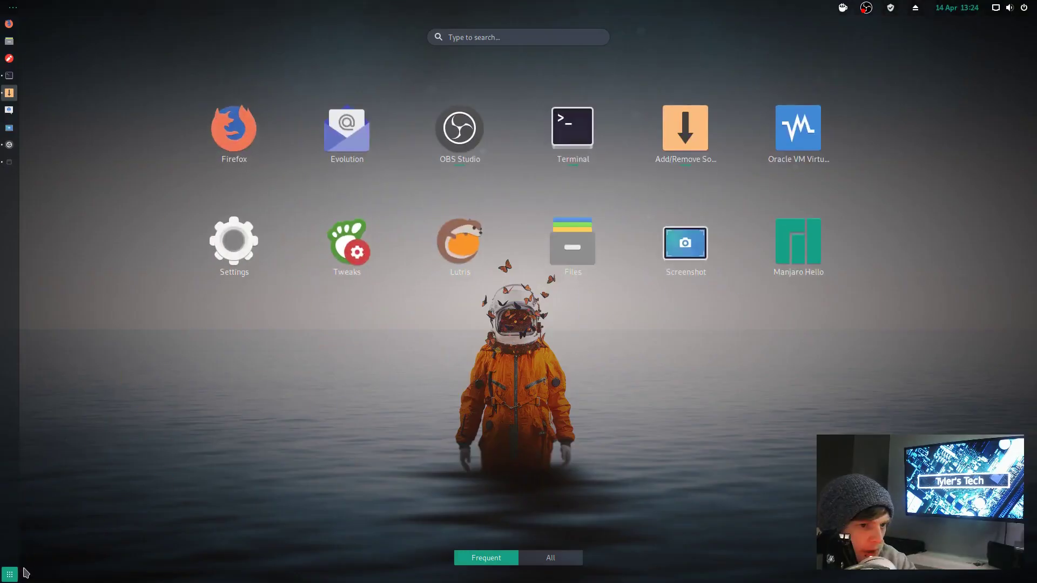
pyautogui.click(551, 558)
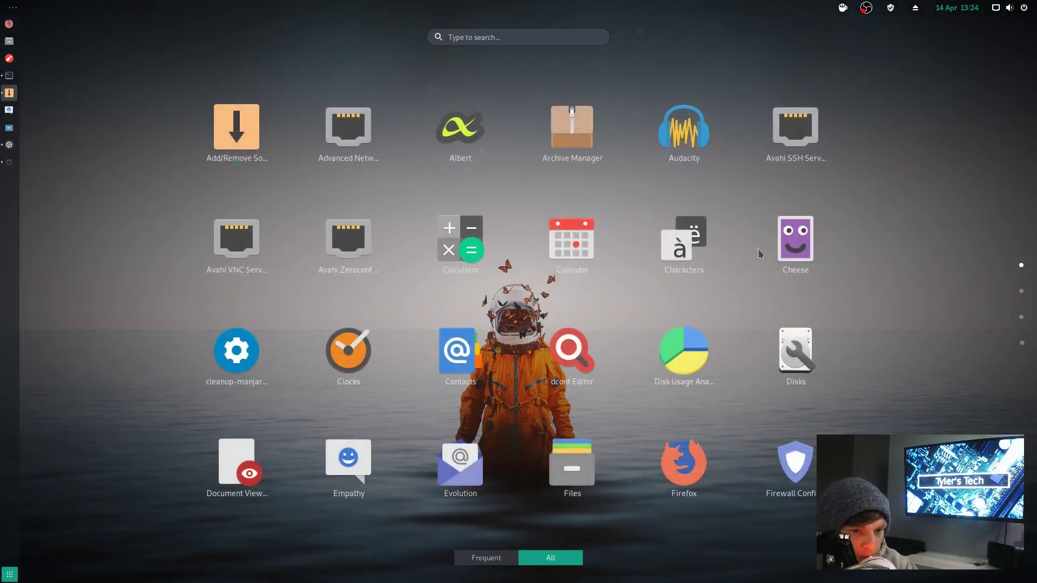
pyautogui.scroll(-2, 648, 344)
pyautogui.scroll(-1, 646, 344)
pyautogui.scroll(3, 644, 378)
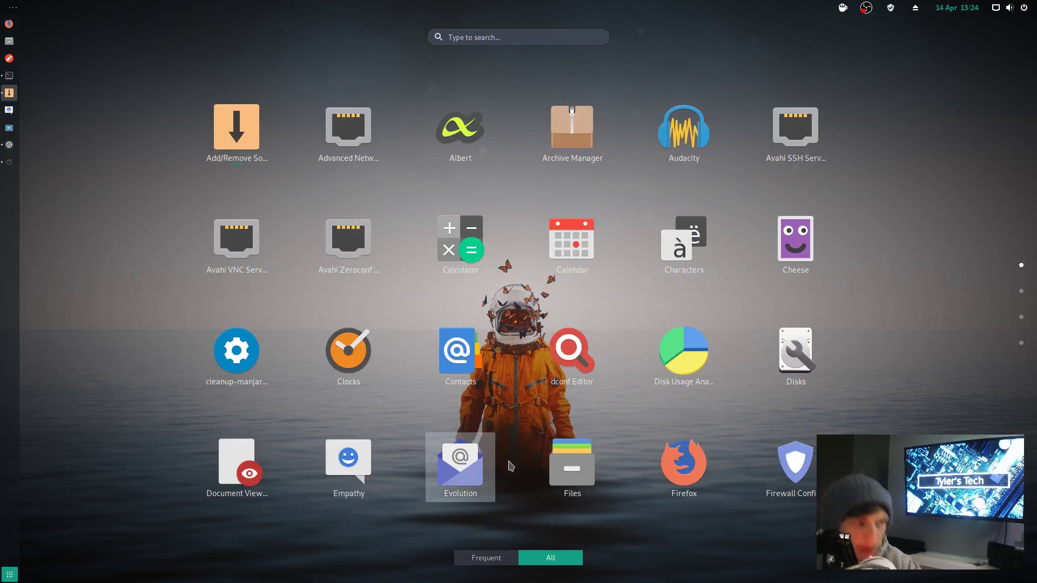
pyautogui.click(580, 473)
# Step: Show About Files, revealing version 3.32.0
pyautogui.click(435, 26)
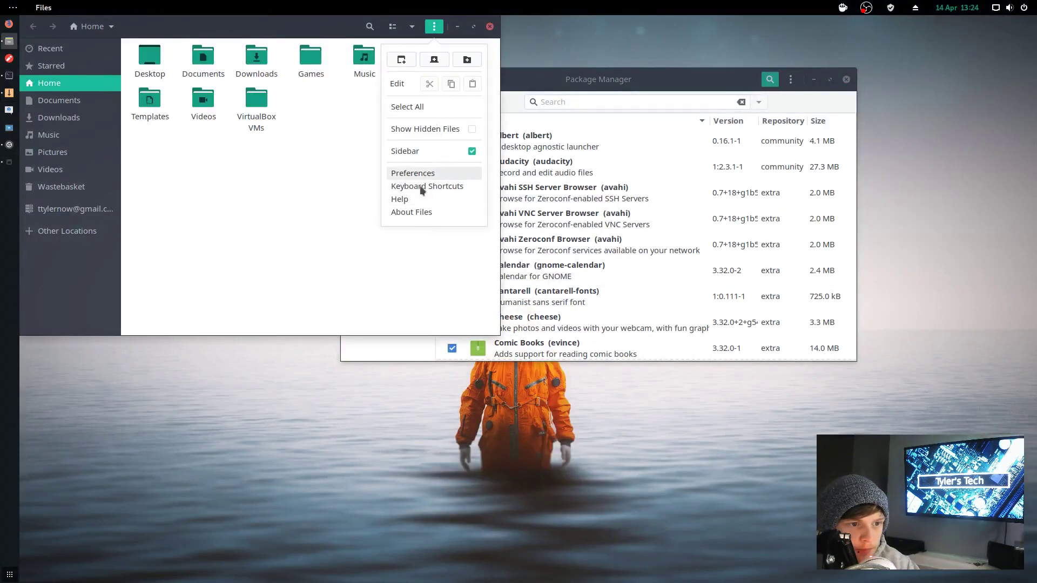
pyautogui.click(416, 212)
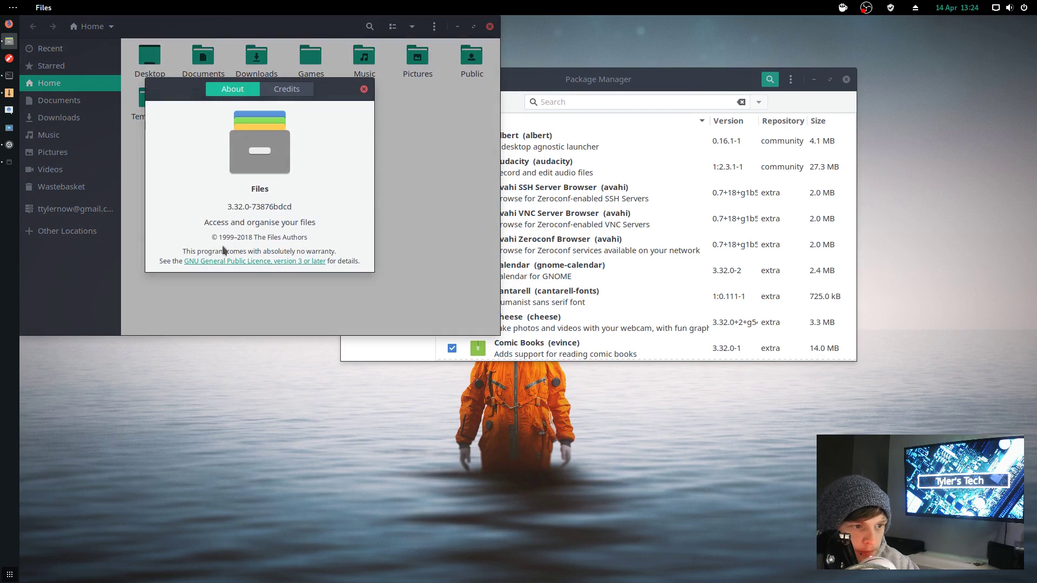
pyautogui.moveTo(274, 188); pyautogui.dragTo(243, 189)
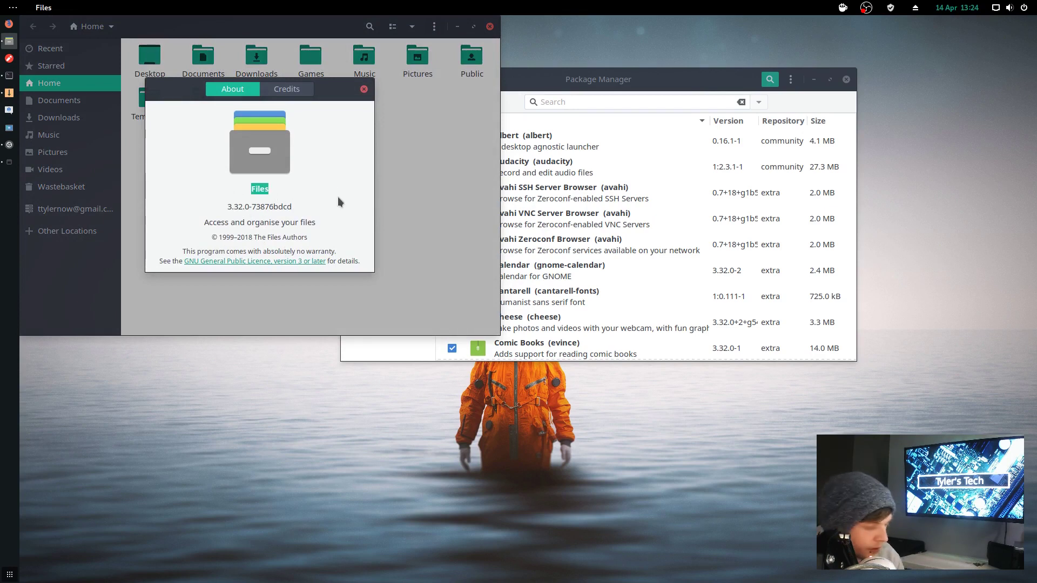
# Step: Open a terminal and run nautilus, then close the About Files window
pyautogui.hotkey('ctrl', 'alt', 't')
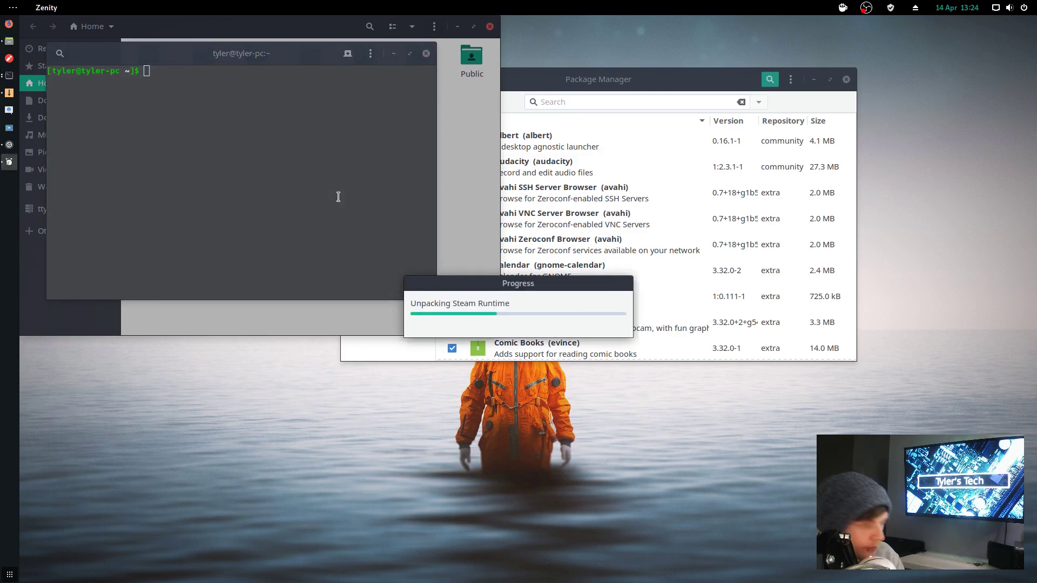
pyautogui.click(314, 146)
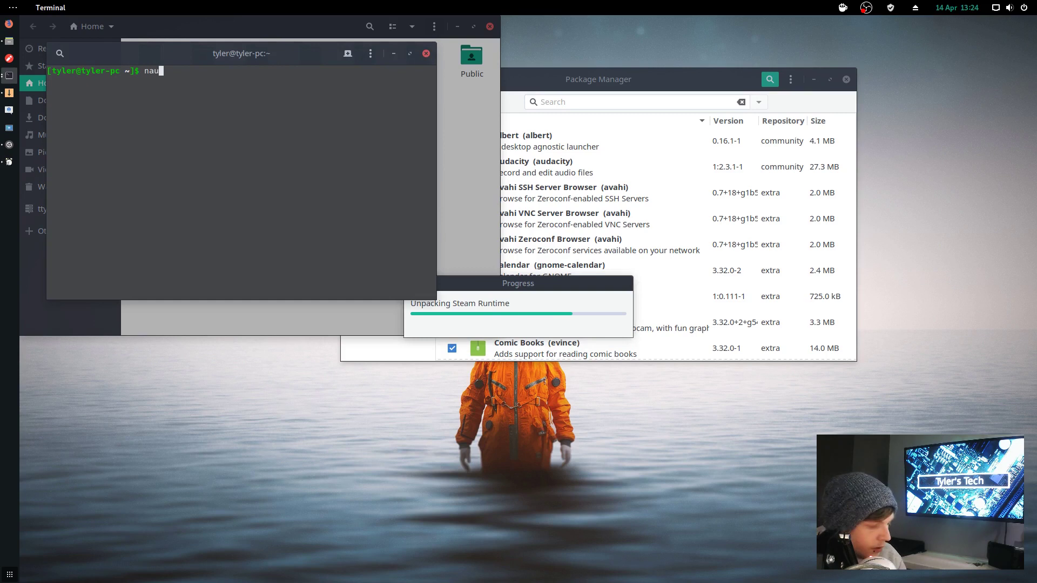
pyautogui.press('Return')
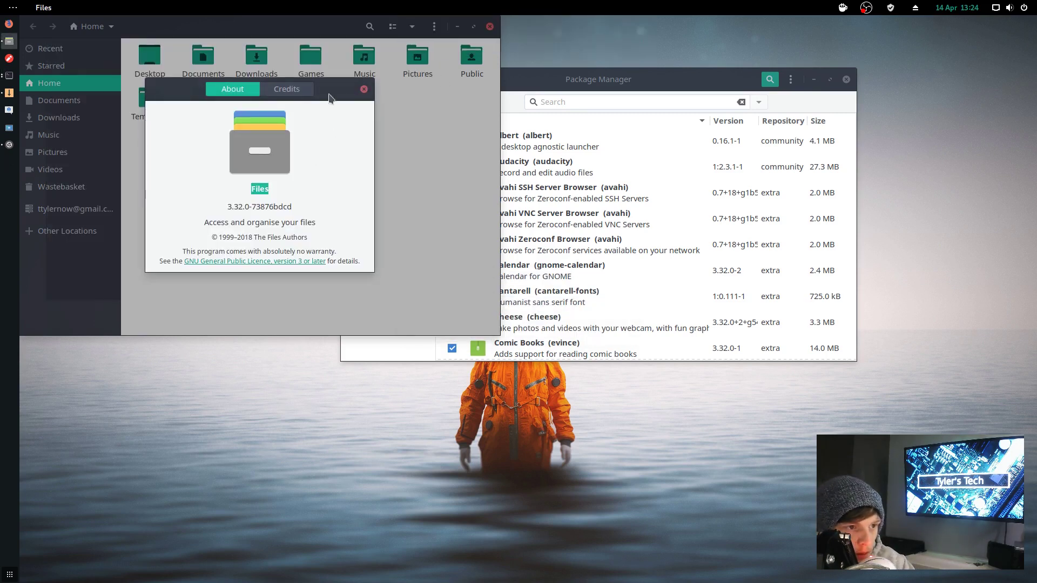
pyautogui.click(365, 91)
pyautogui.moveTo(169, 27); pyautogui.dragTo(442, 118)
# Step: Type 'nau' in the quick launcher, then close the Files window
pyautogui.hotkey('ctrl', 'space')
pyautogui.write('nau')
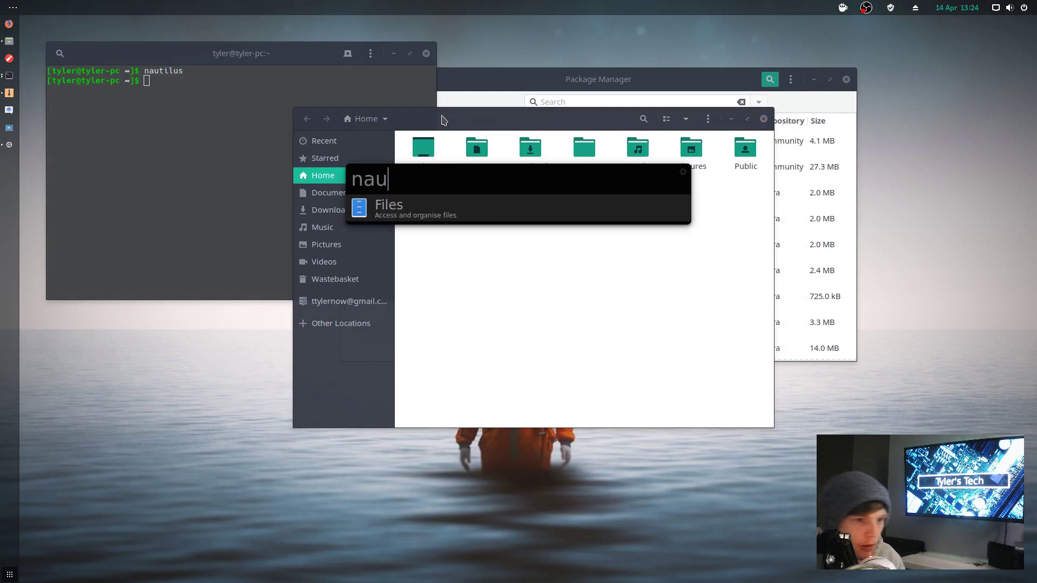
pyautogui.press('Return')
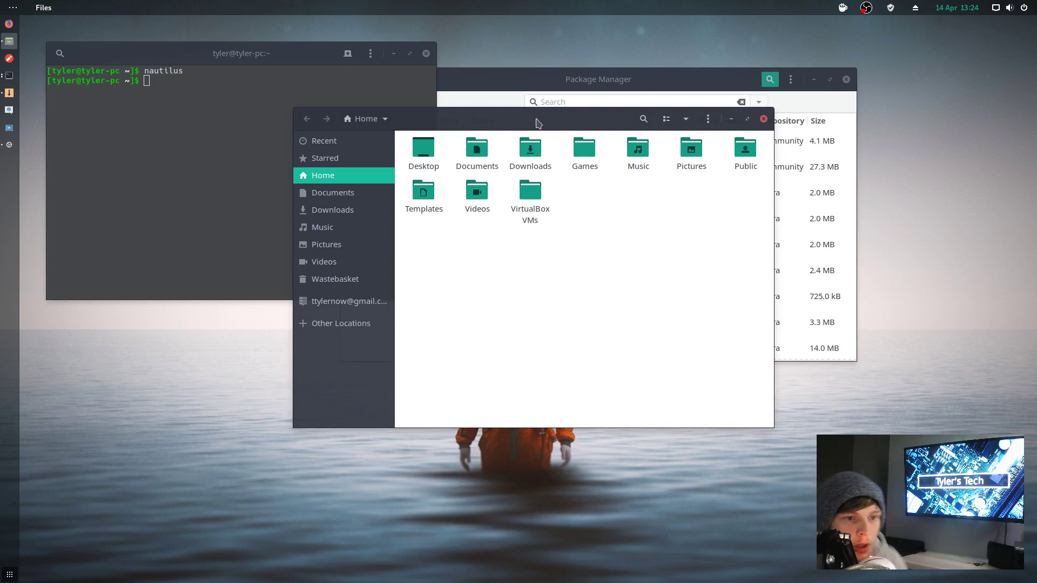
pyautogui.moveTo(538, 123); pyautogui.dragTo(436, 139)
pyautogui.click(660, 138)
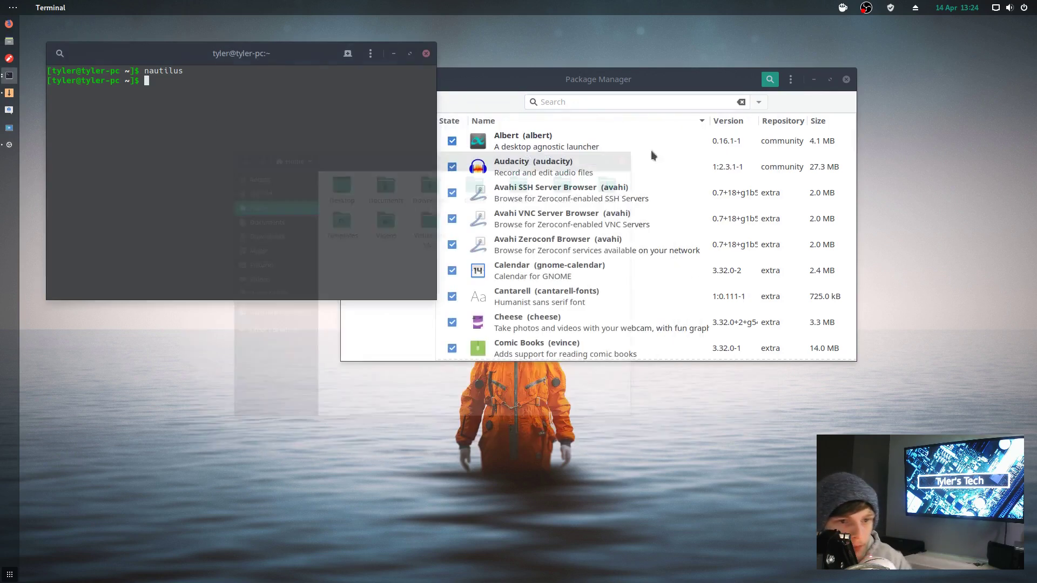
# Step: Launch Steam via a 'steam' search and move its sign-in window aside
pyautogui.moveTo(246, 59); pyautogui.dragTo(515, 159)
pyautogui.press('super')
pyautogui.write('steam')
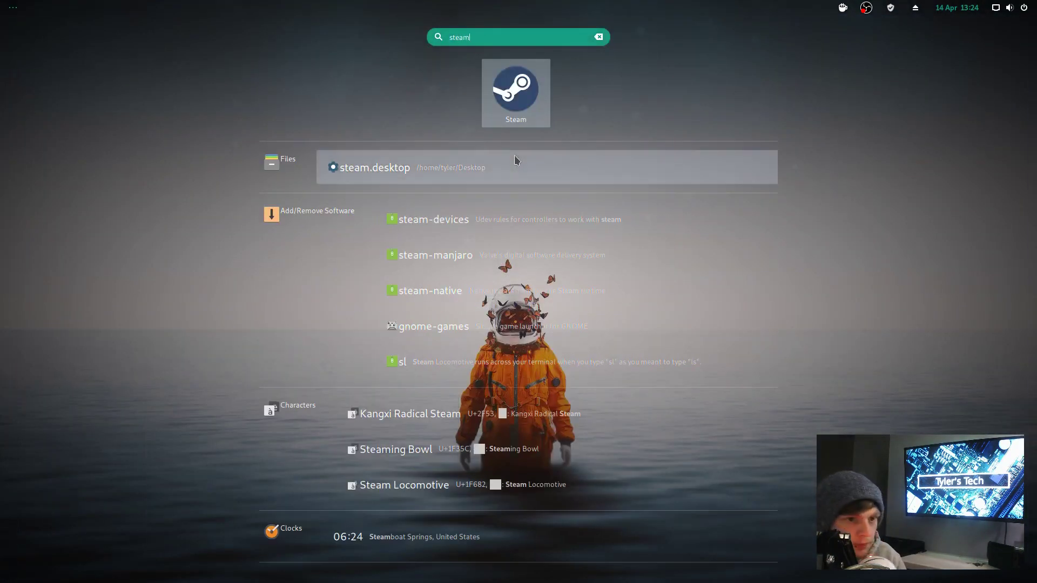
pyautogui.press('Return')
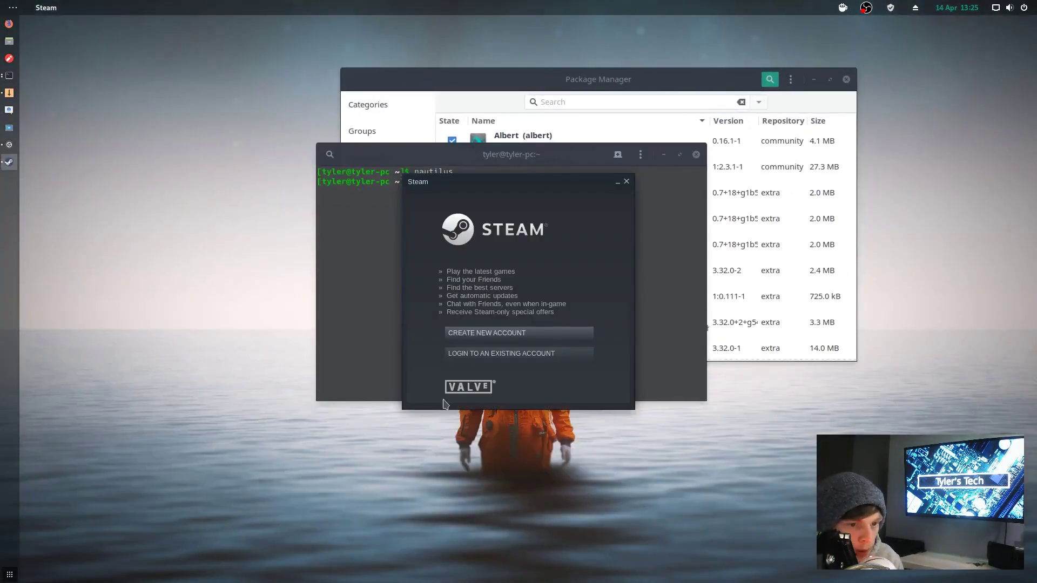
pyautogui.moveTo(550, 186); pyautogui.dragTo(743, 128)
# Step: Focus the terminal, then show the All applications grid
pyautogui.click(809, 117)
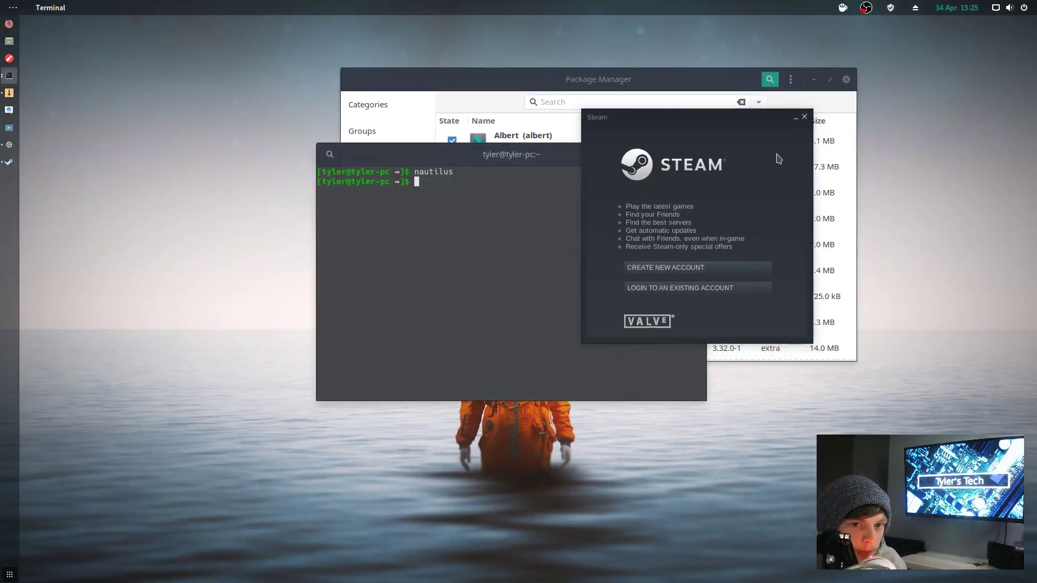
pyautogui.press('super')
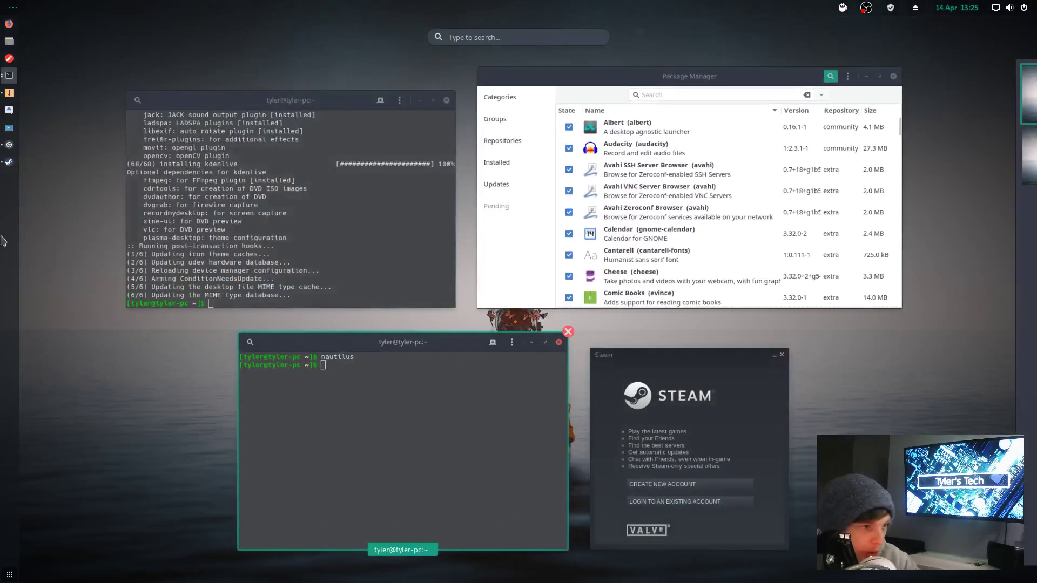
pyautogui.click(10, 574)
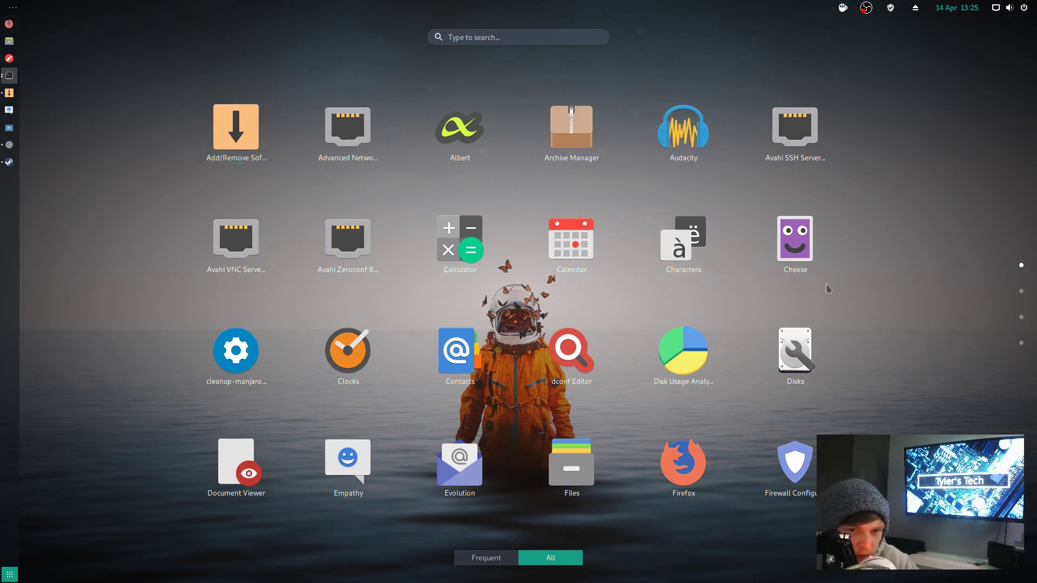
# Step: Page through the app grid to its final page, System Log through Winetricks
pyautogui.scroll(-1, 514, 365)
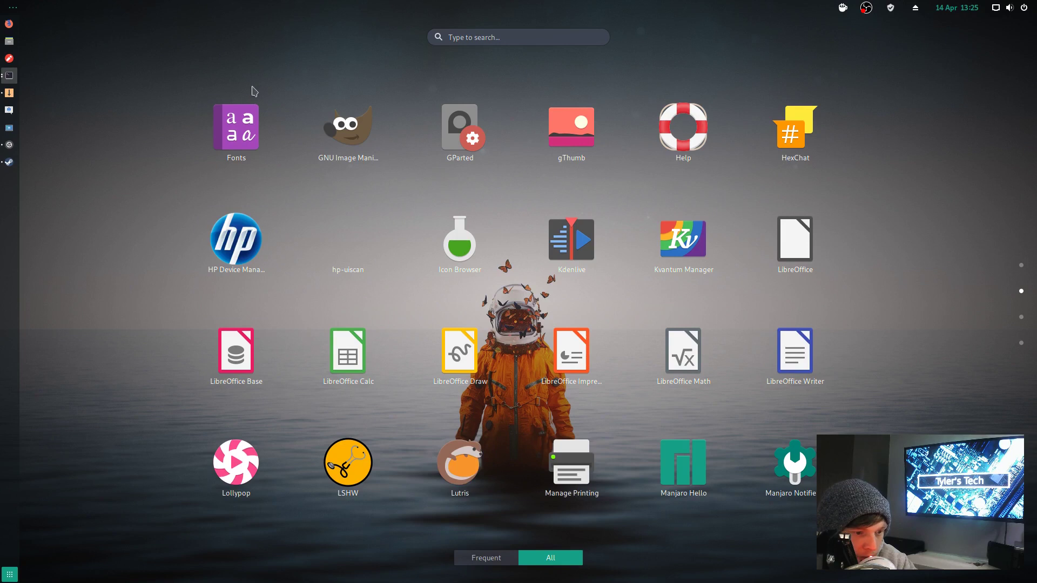
pyautogui.scroll(-2, 948, 336)
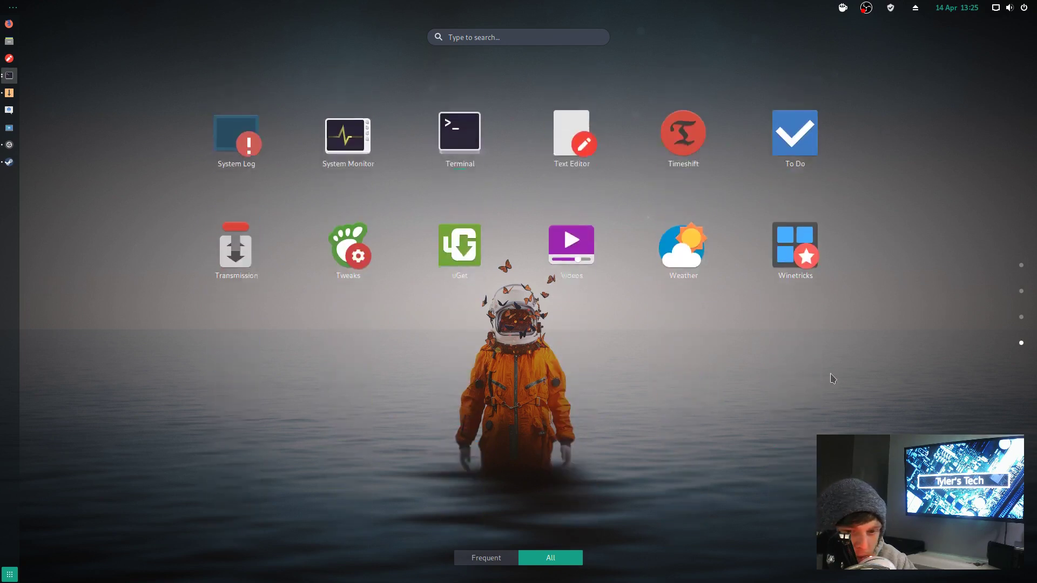
pyautogui.scroll(1, 683, 173)
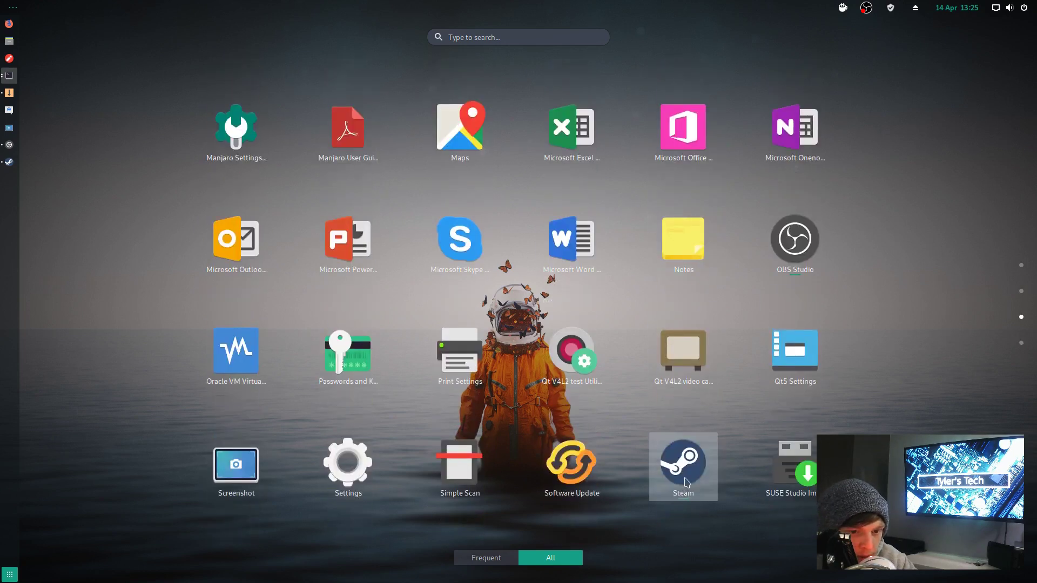
pyautogui.scroll(-1, 503, 410)
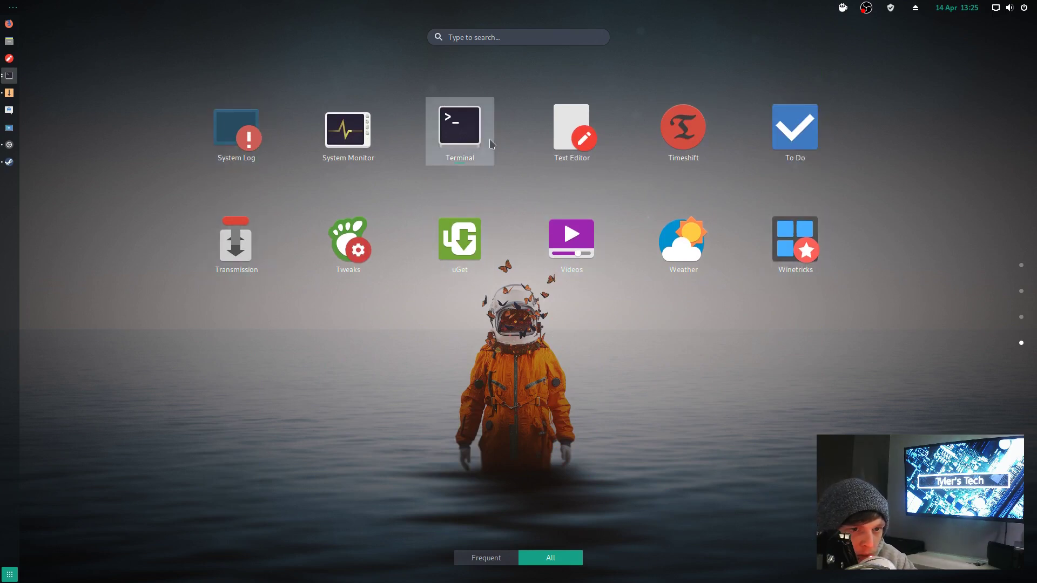
pyautogui.click(567, 143)
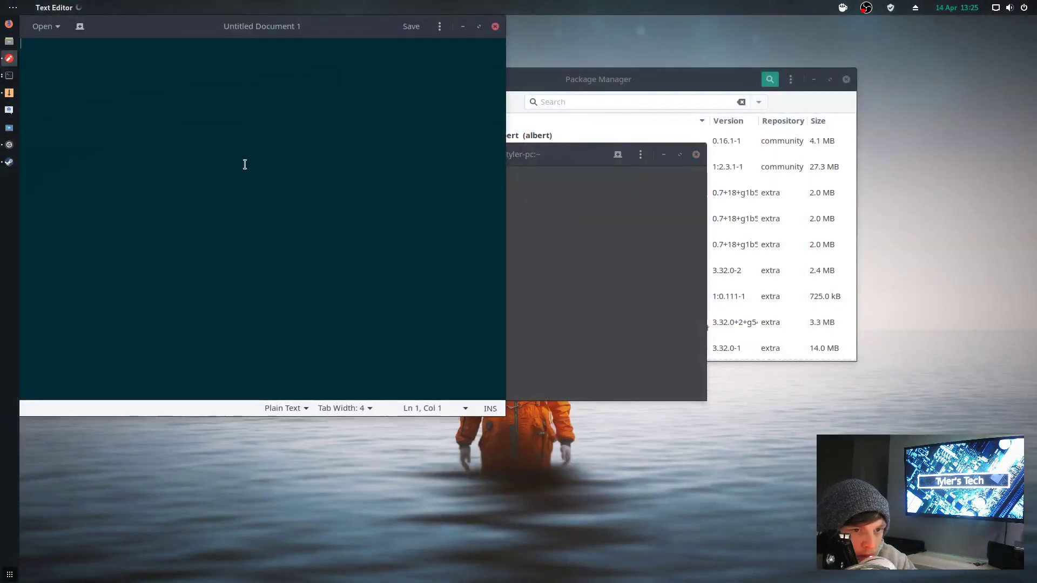
pyautogui.click(441, 27)
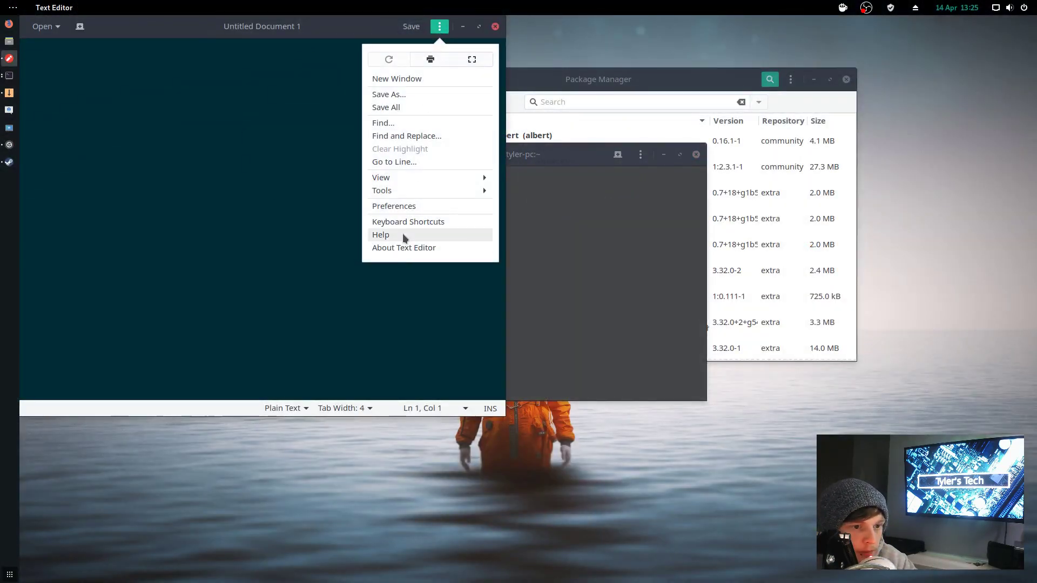
pyautogui.click(415, 212)
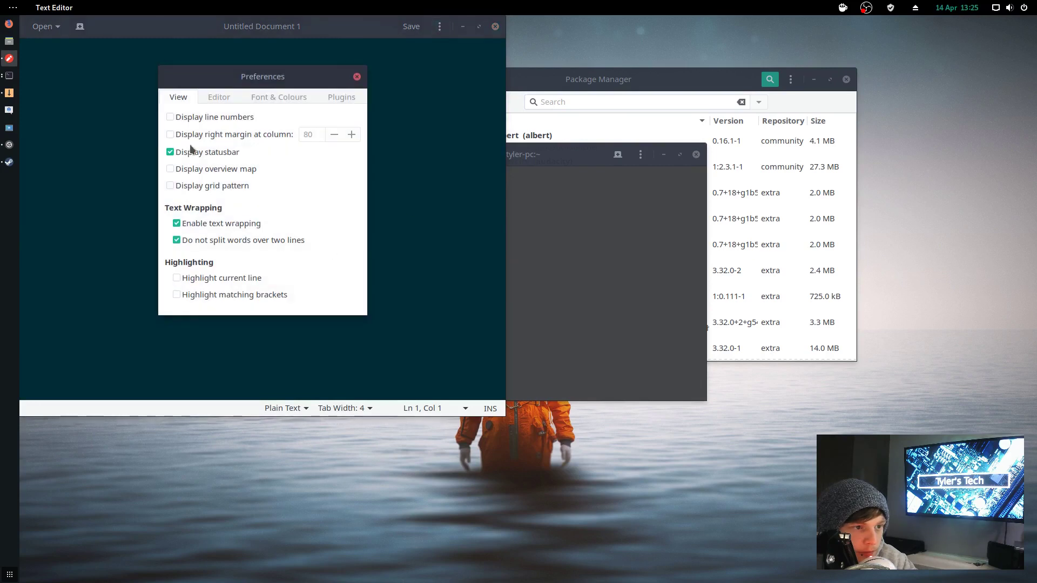
pyautogui.click(359, 76)
pyautogui.click(440, 27)
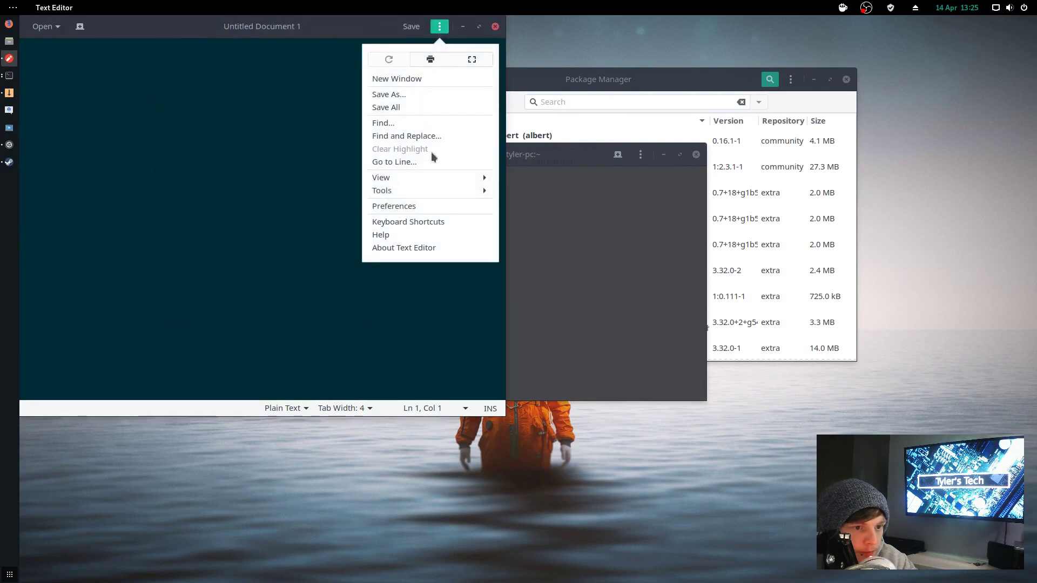
pyautogui.click(426, 206)
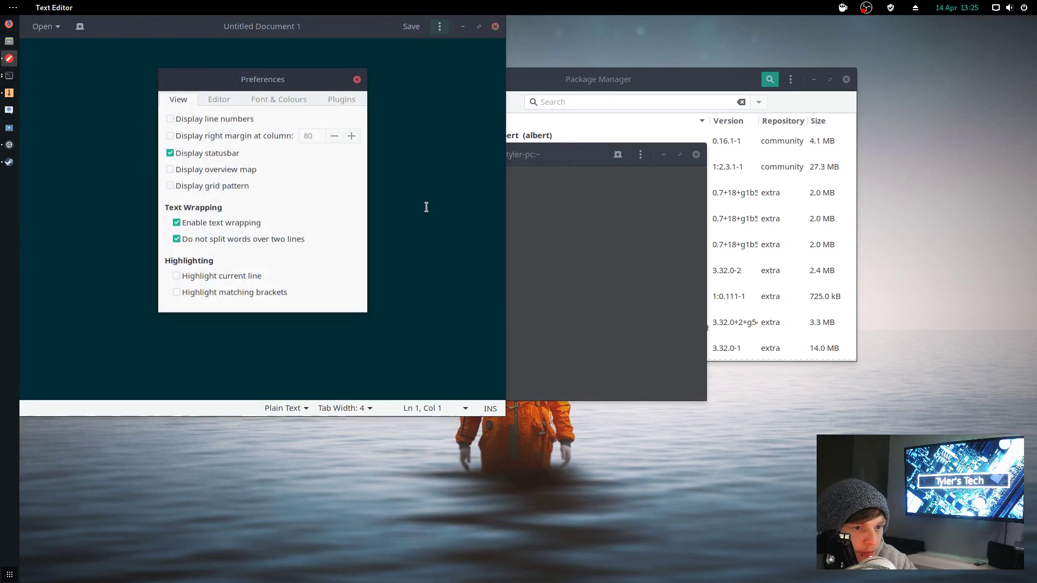
pyautogui.click(357, 79)
pyautogui.click(439, 27)
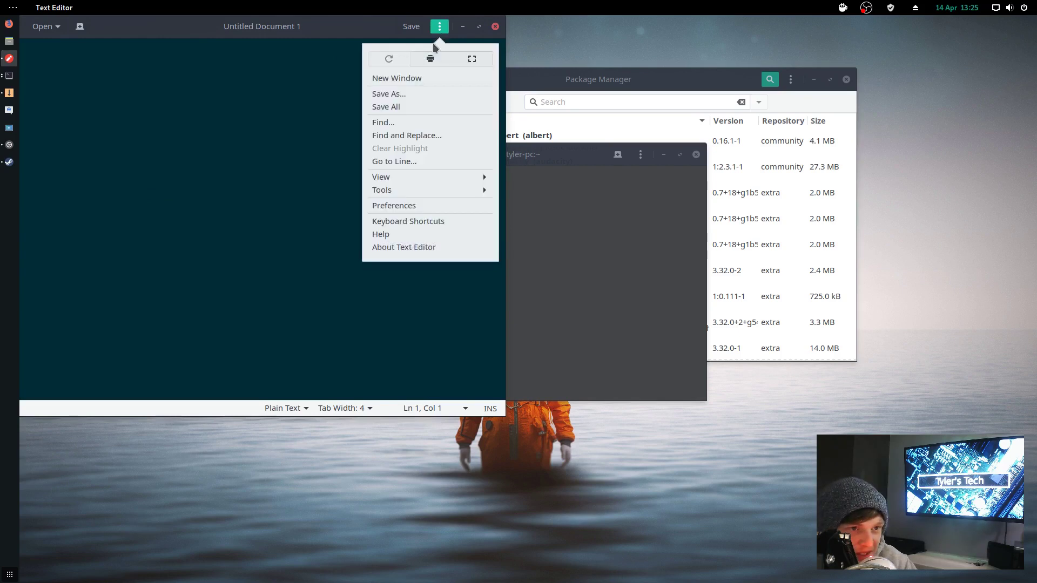
pyautogui.click(404, 247)
pyautogui.moveTo(257, 229); pyautogui.dragTo(301, 235)
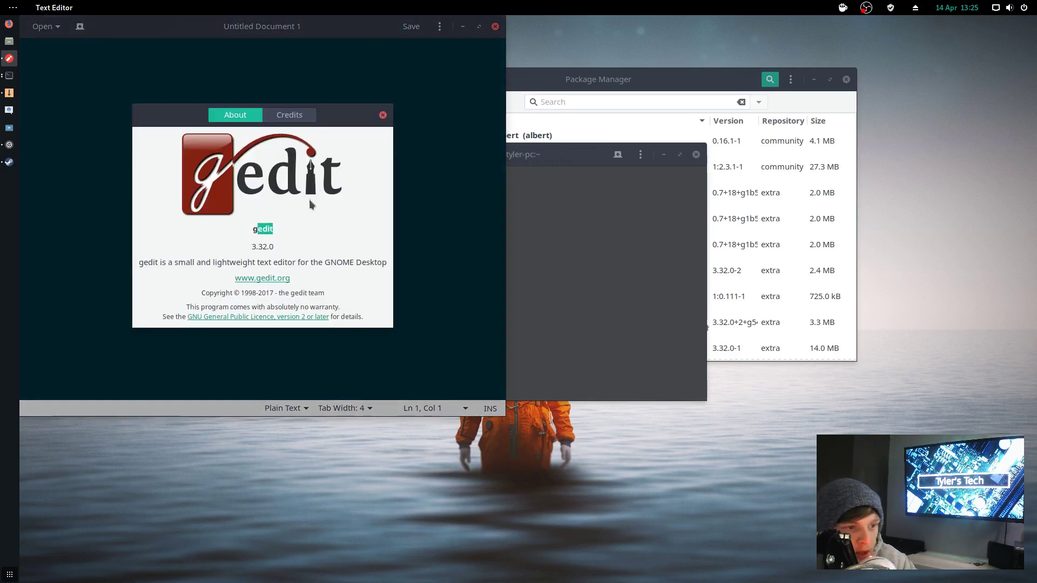
pyautogui.click(383, 115)
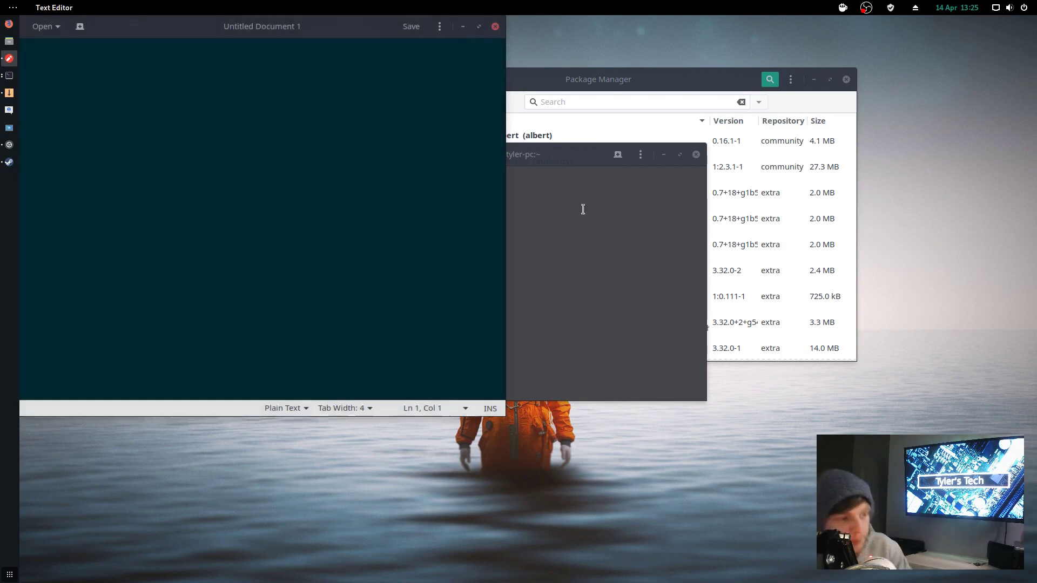
# Step: Quit the Text Editor with Ctrl+Q and reopen Steam's sign-in window, moving it off the package list
pyautogui.moveTo(318, 30); pyautogui.dragTo(621, 160)
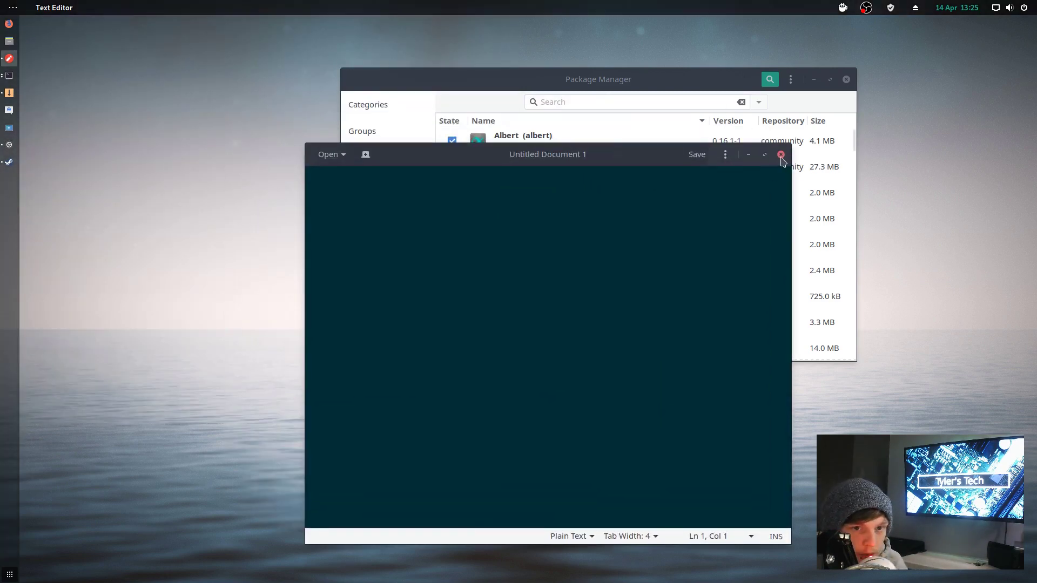
pyautogui.hotkey('ctrl', 'q')
pyautogui.click(9, 162)
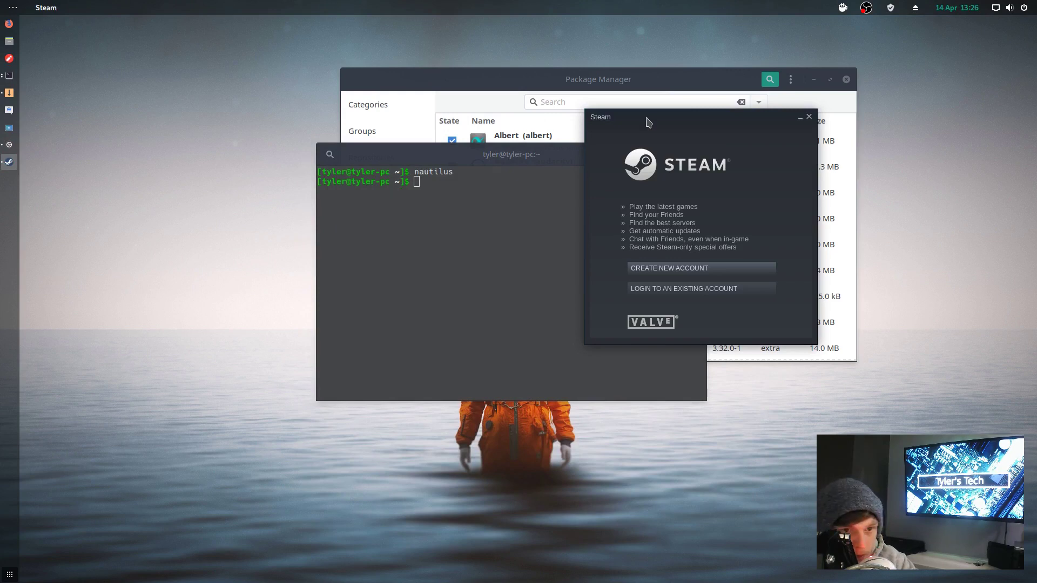
pyautogui.moveTo(648, 121); pyautogui.dragTo(108, 108)
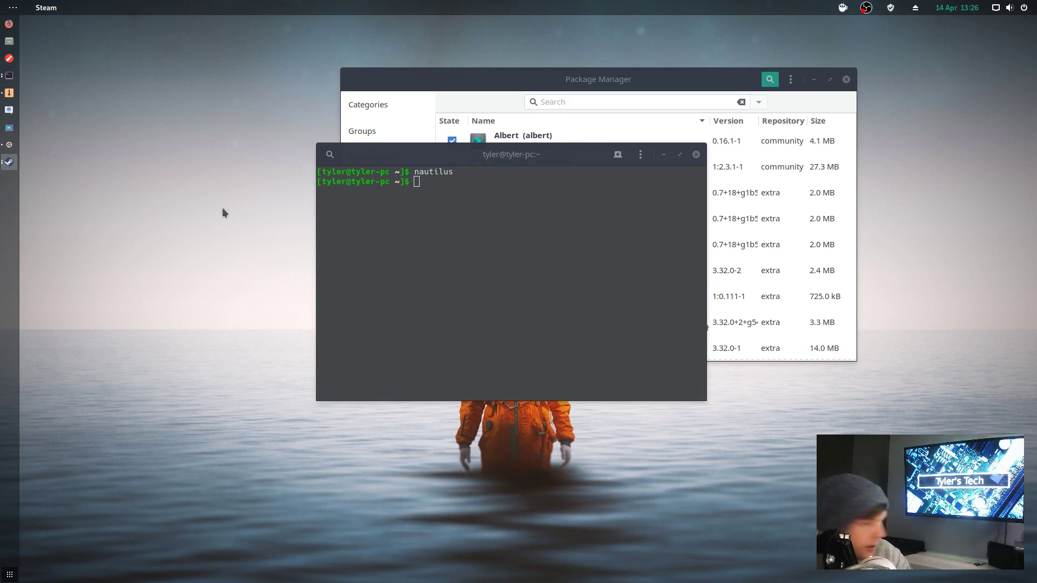
pyautogui.hotkey('ctrl', 'space')
pyautogui.write('firefoz')
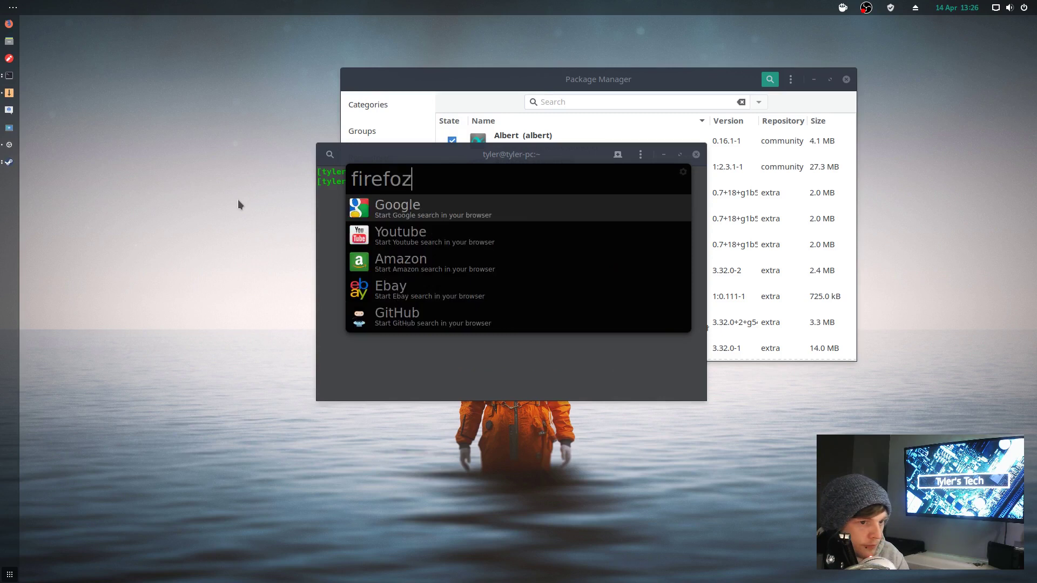
pyautogui.press('Return')
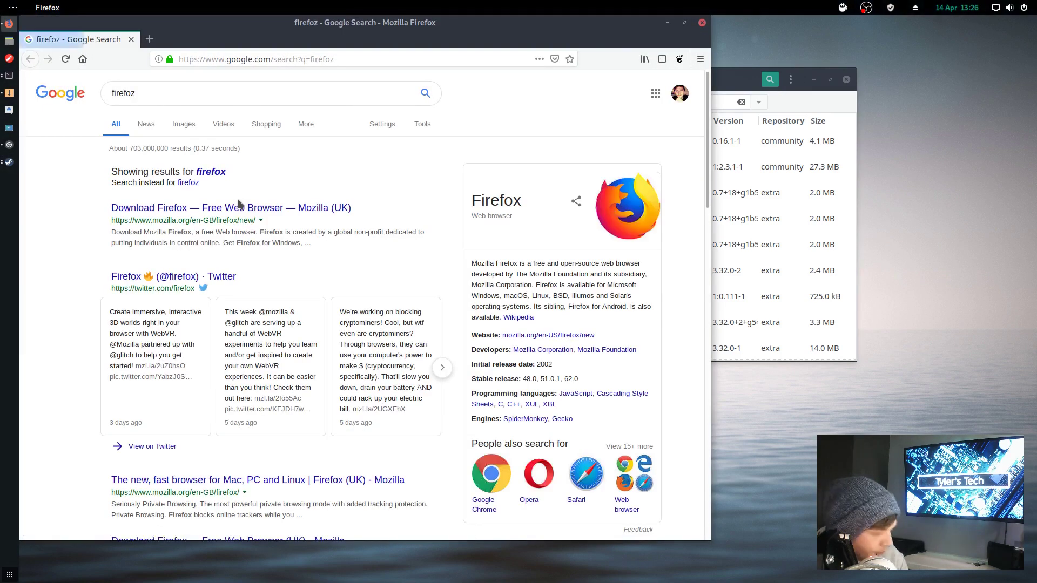
pyautogui.hotkey('ctrl', 'w')
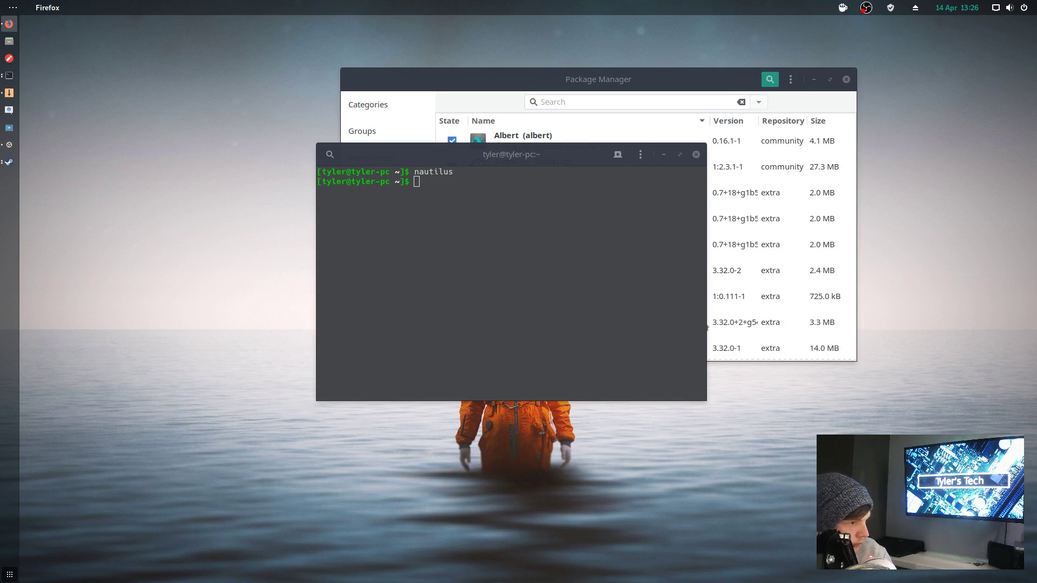
pyautogui.hotkey('alt', 'Tab')
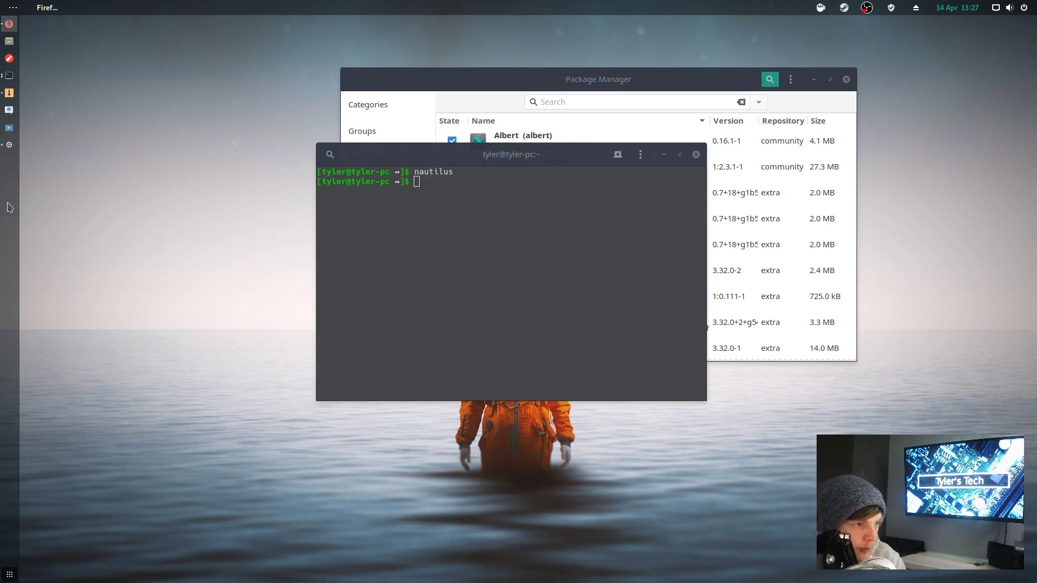
# Step: Move the terminal aside and close the Package Manager window
pyautogui.moveTo(521, 159); pyautogui.dragTo(637, 258)
pyautogui.moveTo(794, 67); pyautogui.dragTo(608, 41)
pyautogui.click(659, 54)
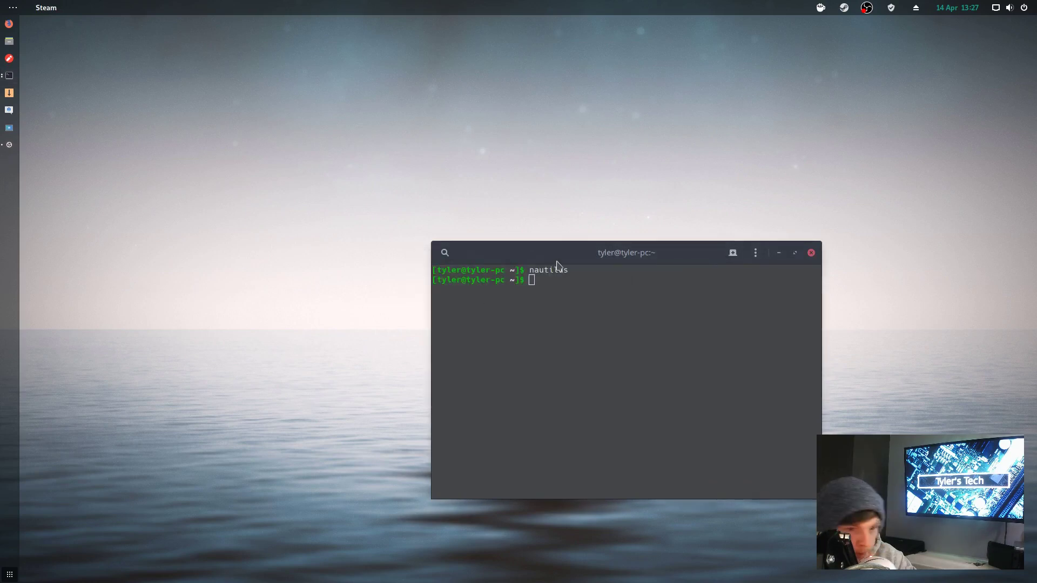
# Step: Close Friends & Chat and open Steam > Settings over the Library
pyautogui.moveTo(527, 155)
pyautogui.moveTo(569, 142); pyautogui.dragTo(498, 105)
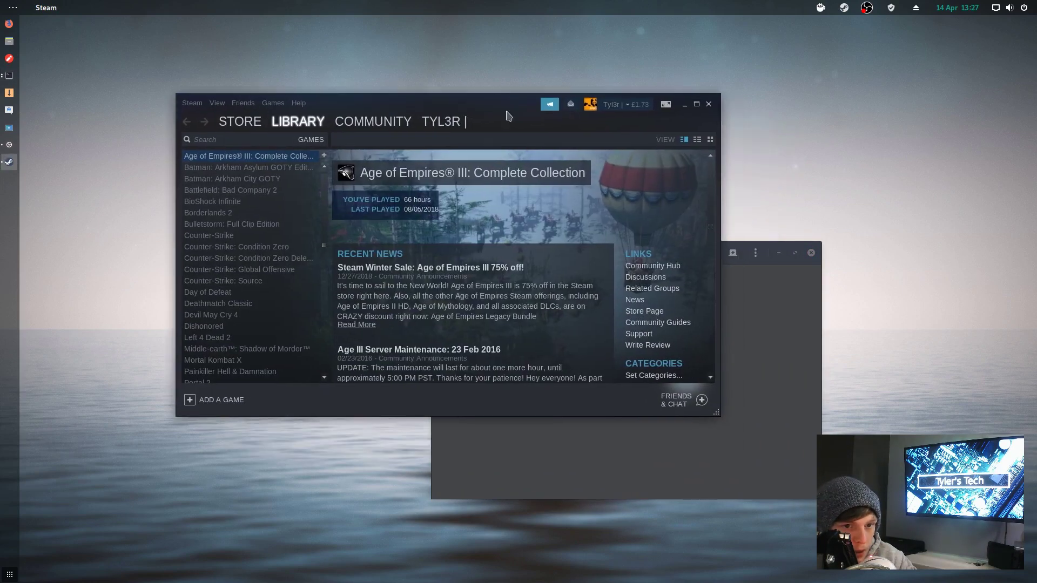
pyautogui.scroll(-3, 245, 296)
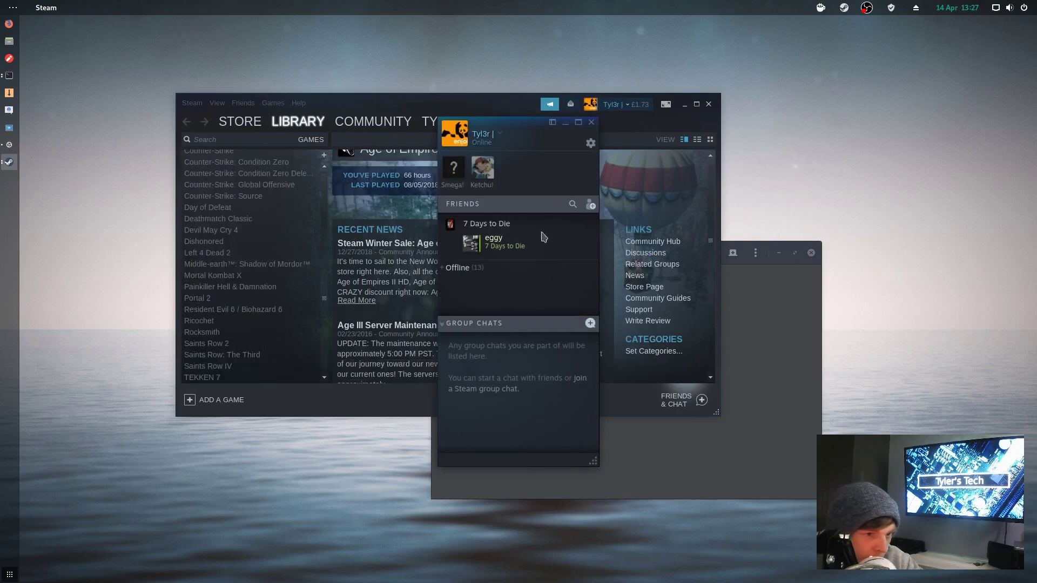
pyautogui.click(590, 123)
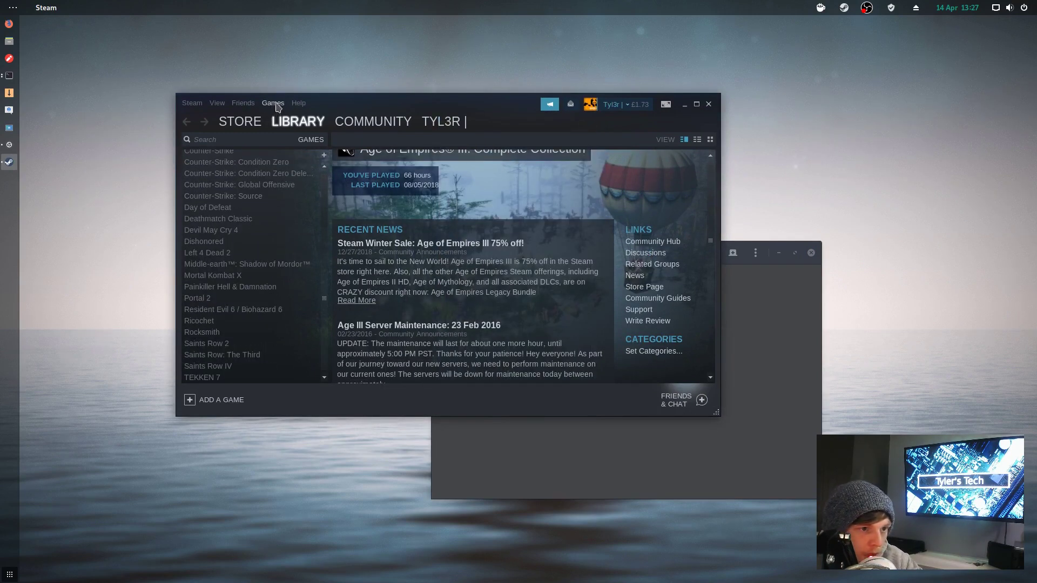
pyautogui.click(192, 102)
pyautogui.click(202, 166)
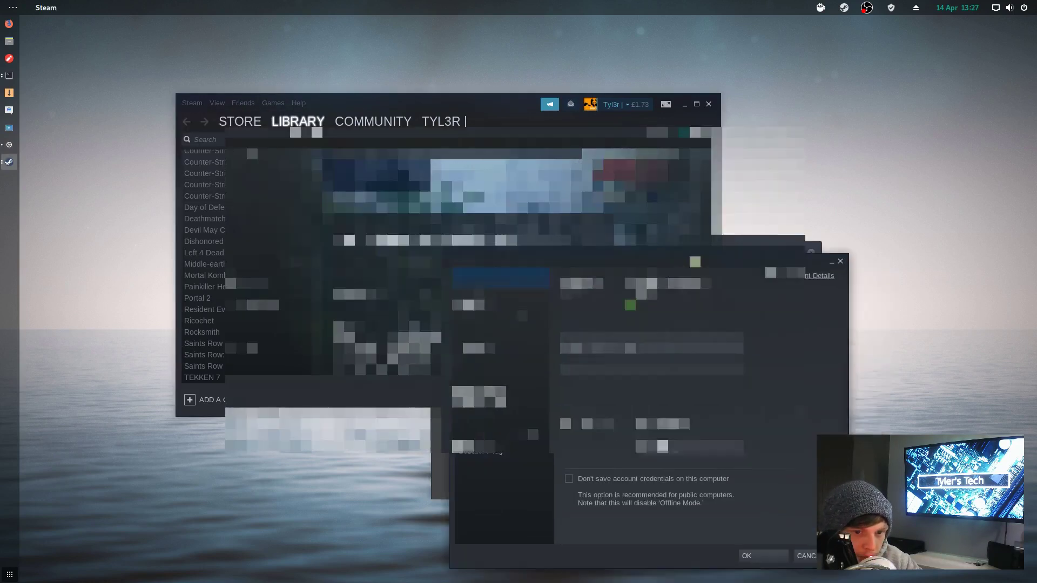
# Step: Open the Steam Play settings page and move the Settings and Library windows apart
pyautogui.click(300, 318)
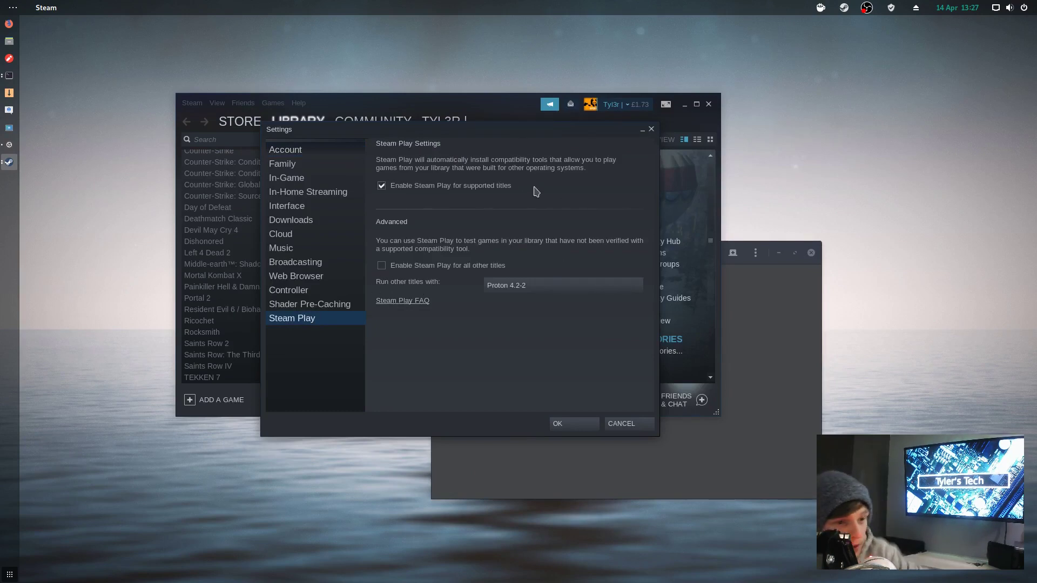
pyautogui.moveTo(474, 135); pyautogui.dragTo(503, 178)
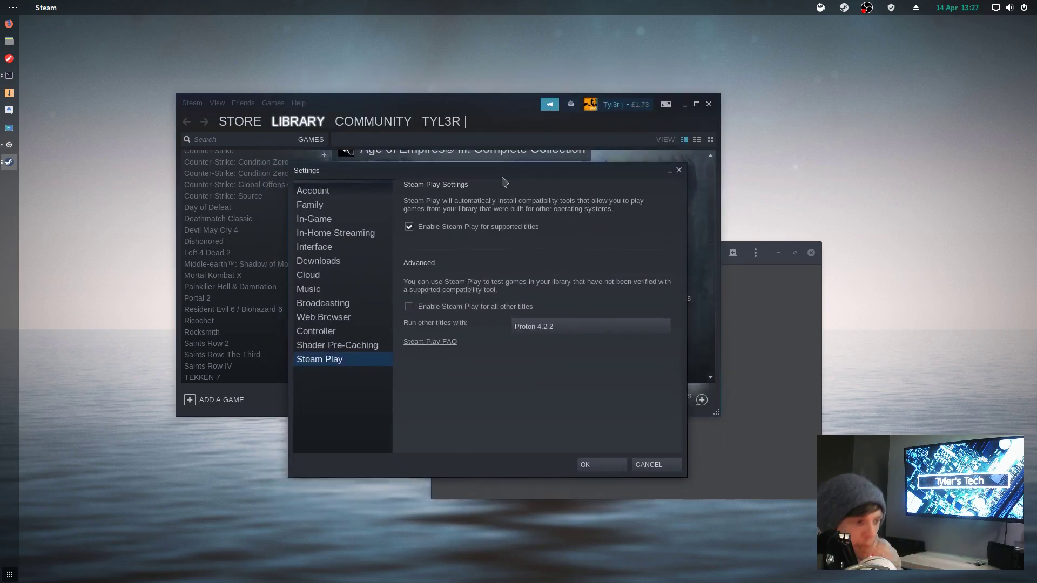
pyautogui.moveTo(488, 173); pyautogui.dragTo(710, 134)
pyautogui.moveTo(435, 108); pyautogui.dragTo(324, 79)
pyautogui.moveTo(685, 132); pyautogui.dragTo(758, 61)
# Step: Close the Terminal and the Steam Library window, leaving only Steam Play settings
pyautogui.click(497, 433)
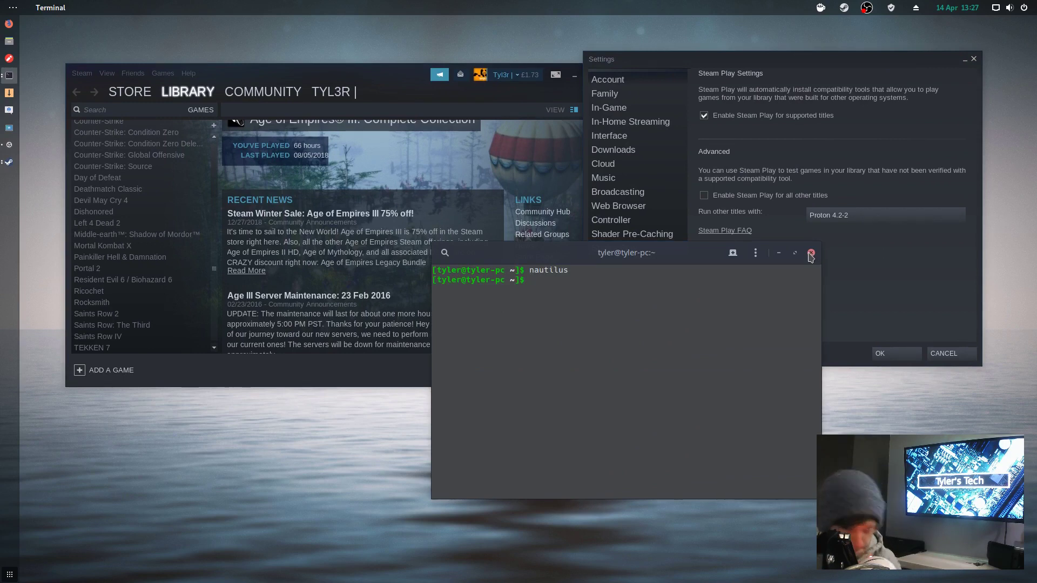
pyautogui.click(811, 253)
pyautogui.moveTo(293, 73); pyautogui.dragTo(274, 113)
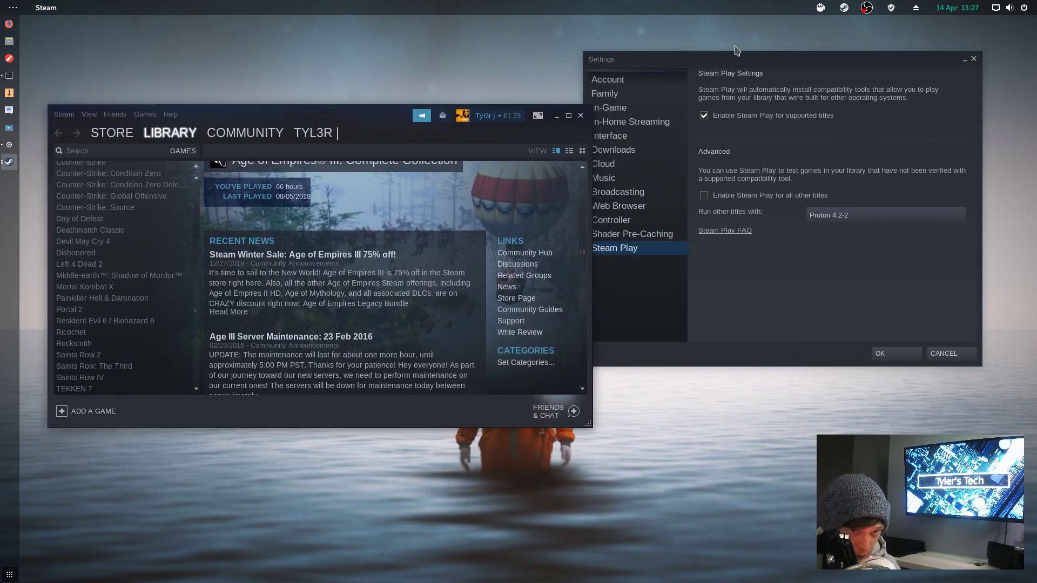
pyautogui.moveTo(740, 55); pyautogui.dragTo(766, 119)
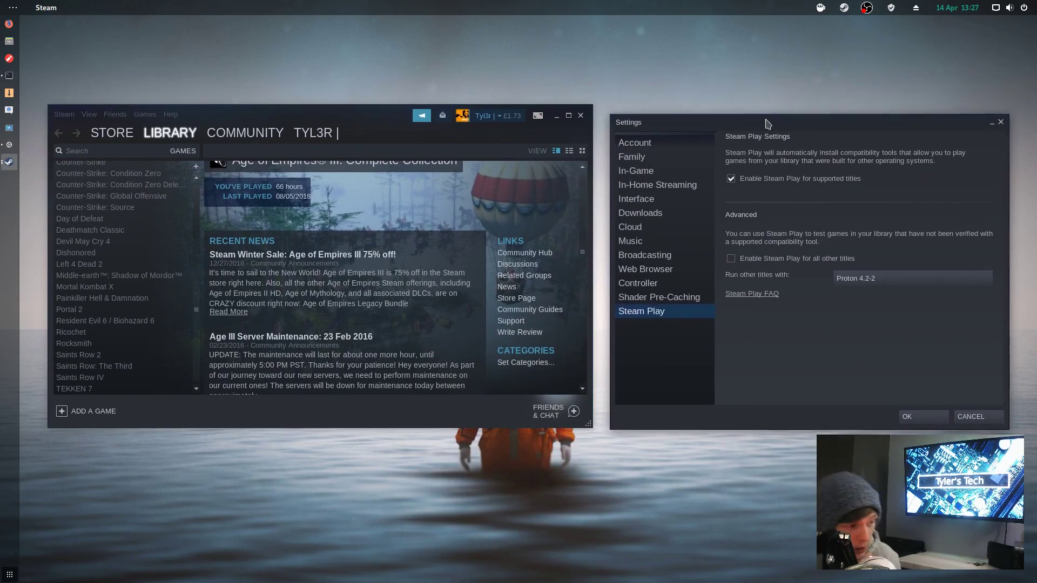
pyautogui.moveTo(303, 116); pyautogui.dragTo(302, 141)
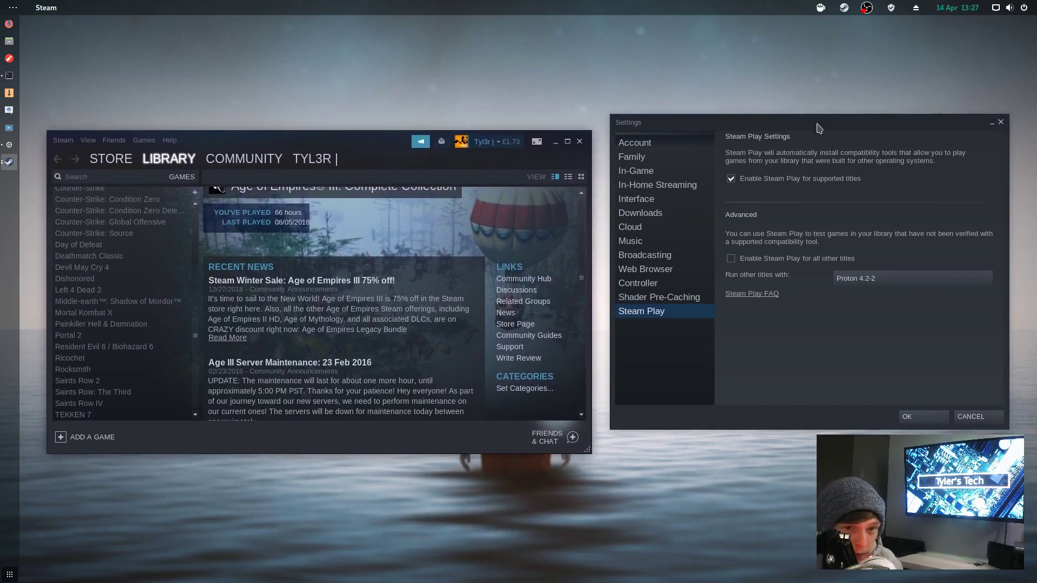
pyautogui.moveTo(819, 128); pyautogui.dragTo(816, 149)
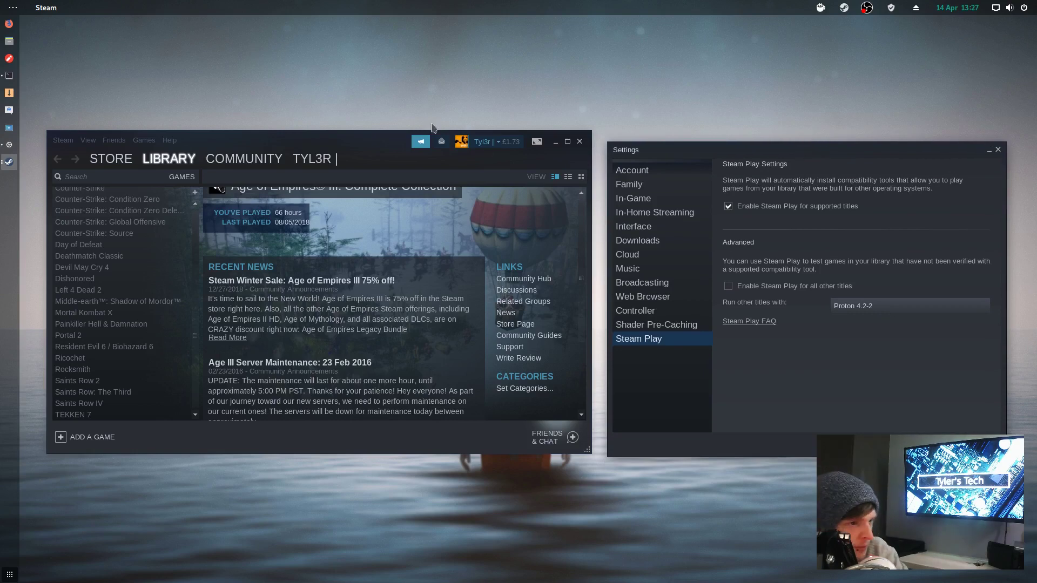
pyautogui.click(9, 162)
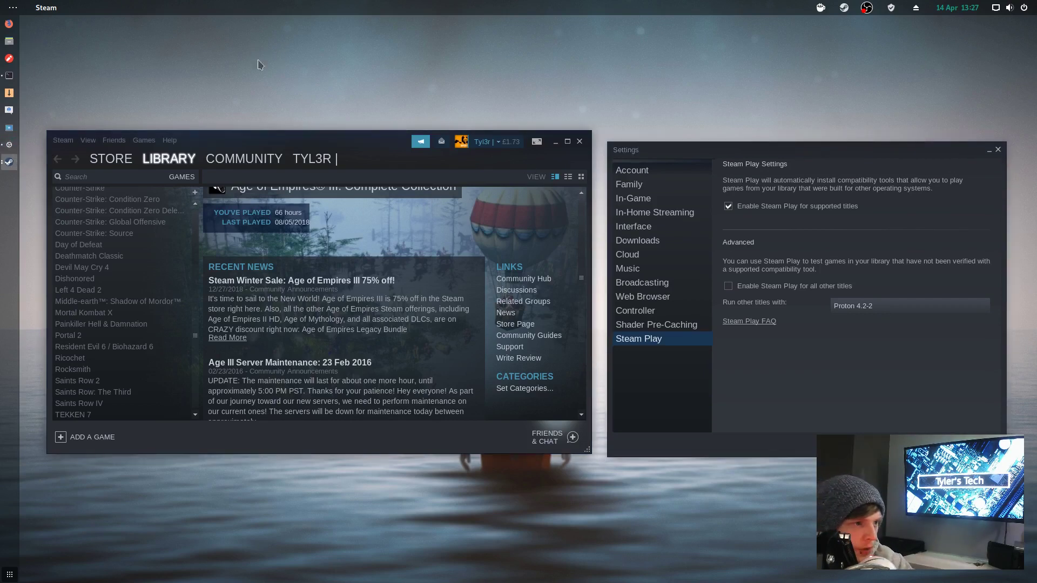
pyautogui.click(580, 142)
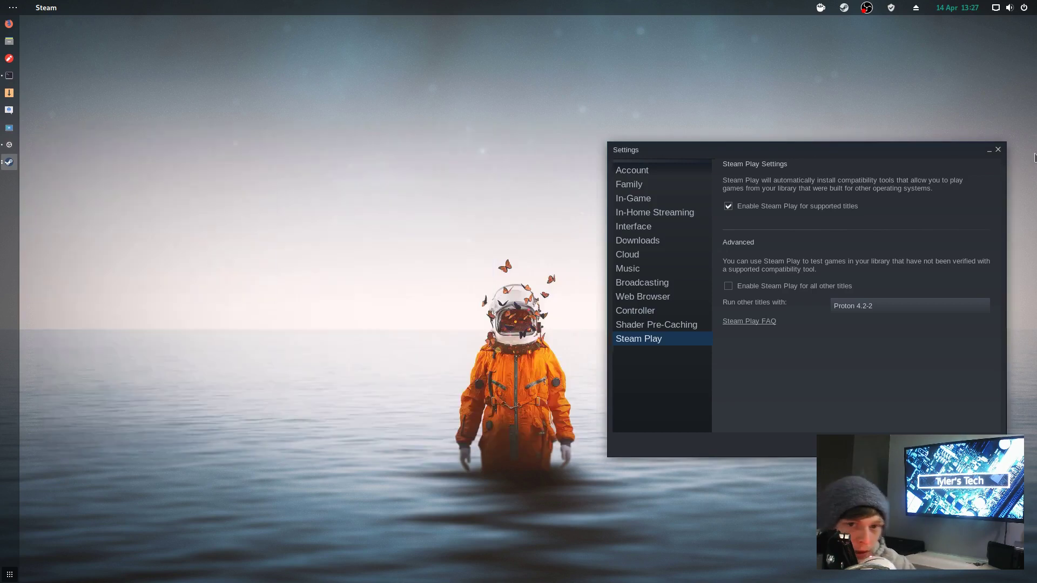
# Step: Close Steam's Settings window and return to the desktop
pyautogui.click(998, 150)
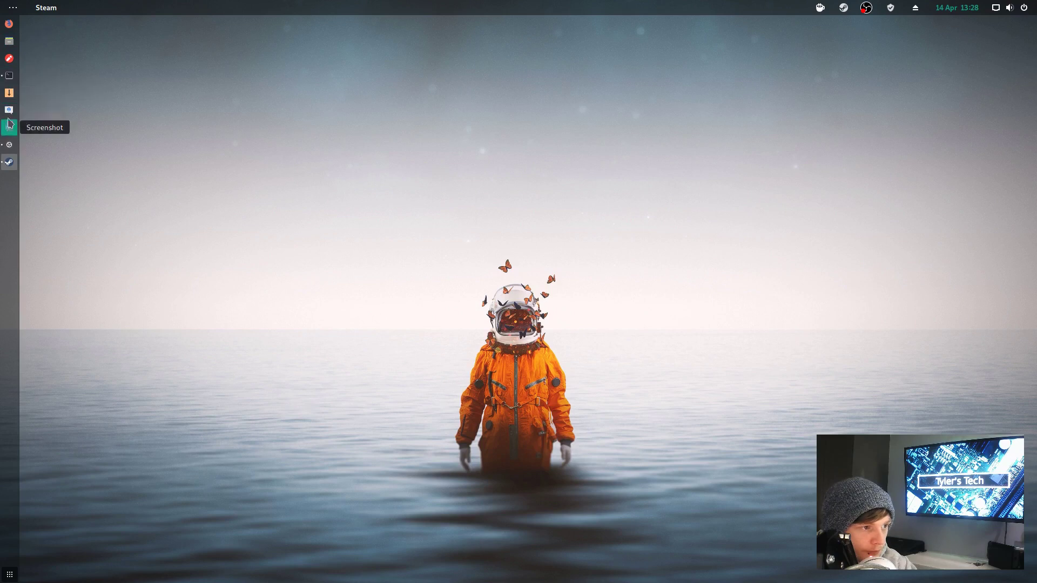
pyautogui.click(10, 10)
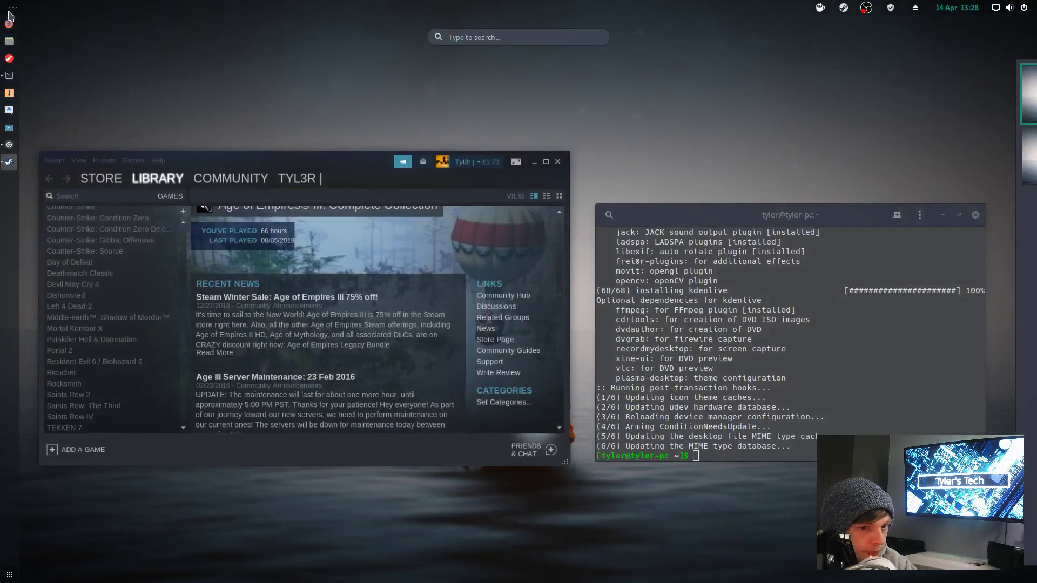
pyautogui.press('super+d')
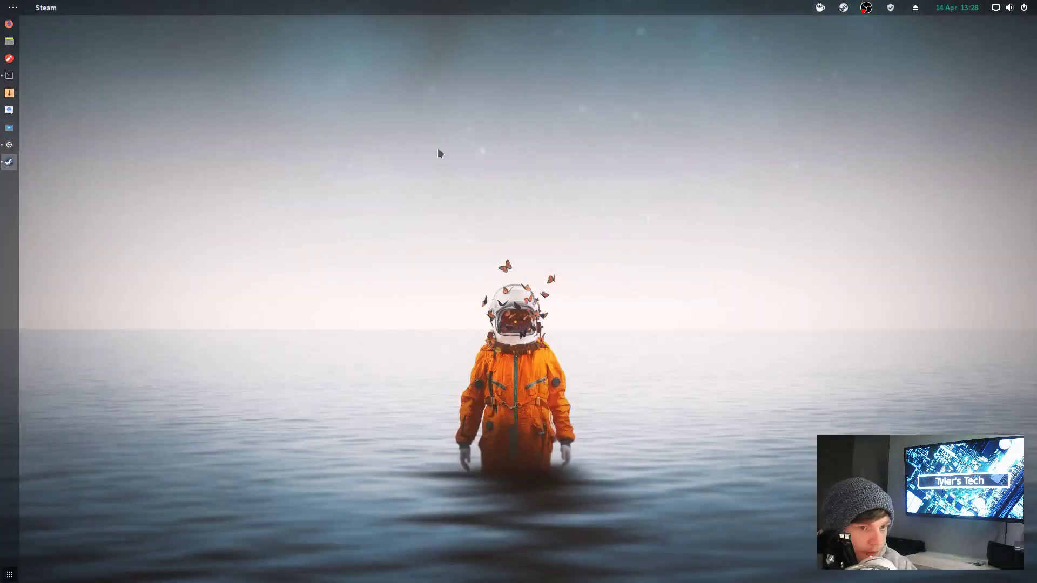
# Step: Open a new terminal and review its profile Preferences, then return to the overview
pyautogui.hotkey('ctrl', 'alt', 't')
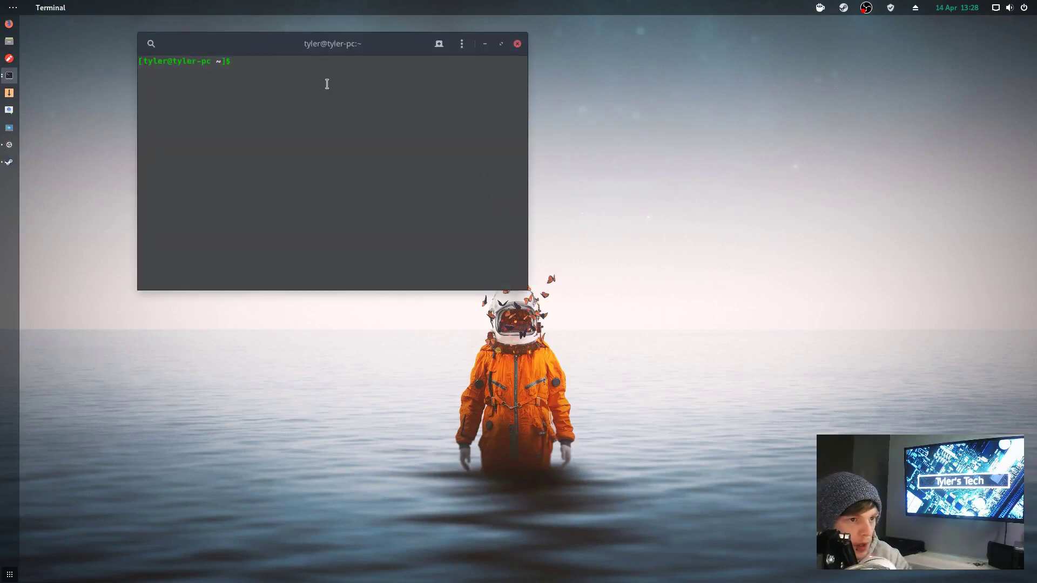
pyautogui.rightClick(431, 162)
pyautogui.click(454, 238)
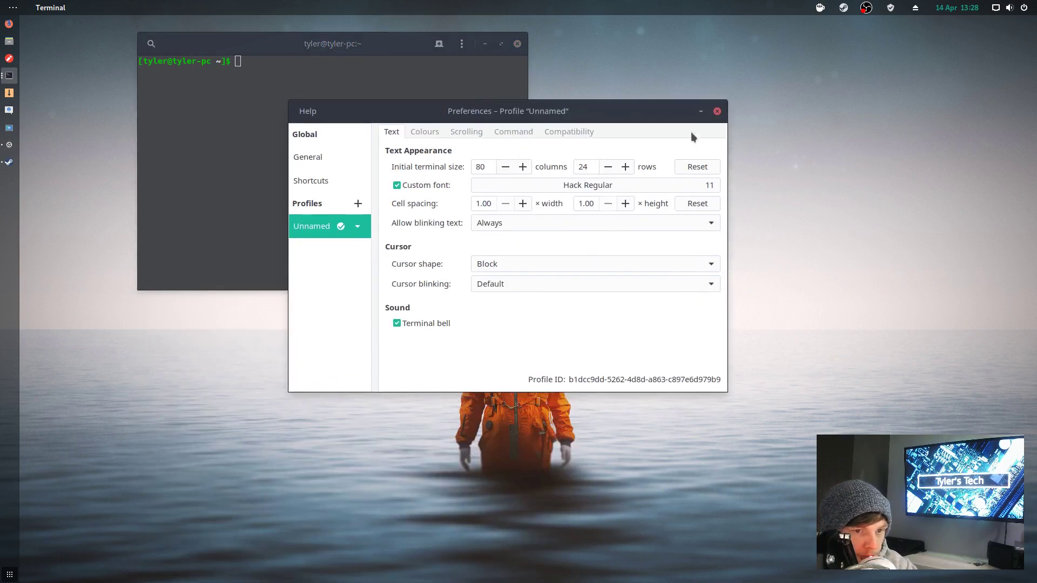
pyautogui.click(714, 112)
pyautogui.press('super')
# Step: Launch GNOME Settings and go to the Devices > Keyboard shortcuts page
pyautogui.write('settings')
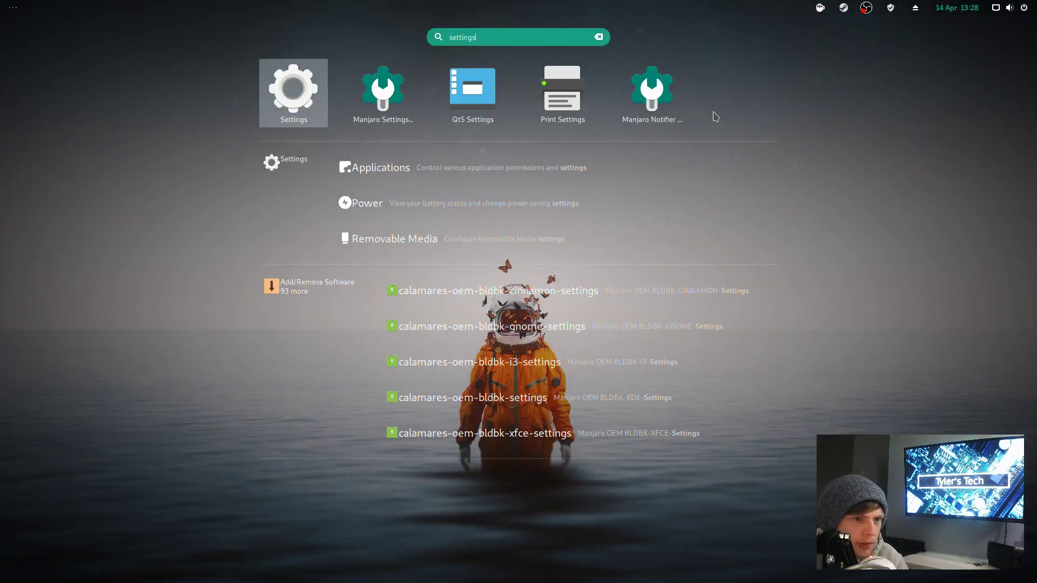
pyautogui.press('super')
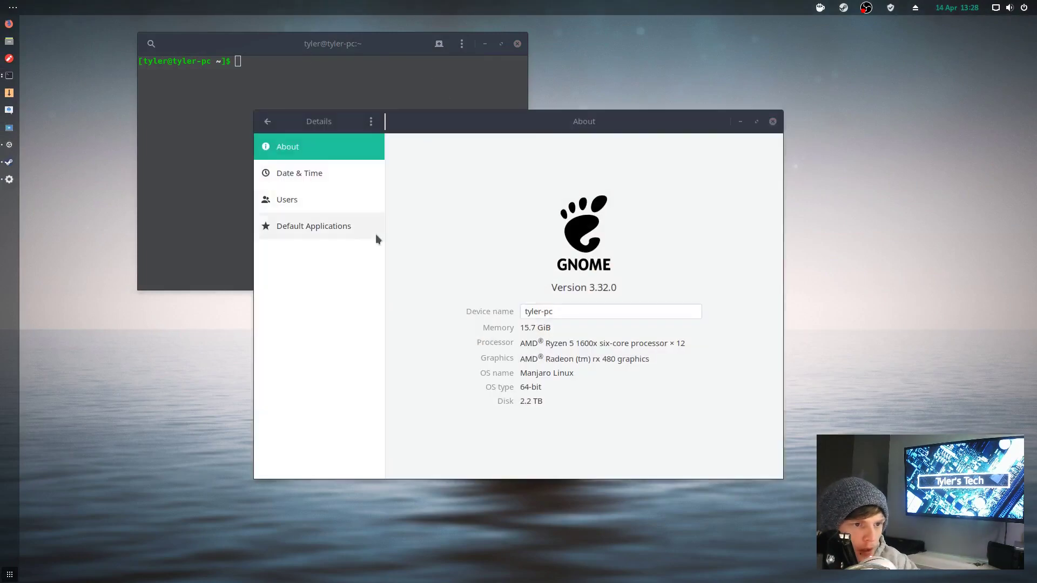
pyautogui.scroll(-2, 320, 335)
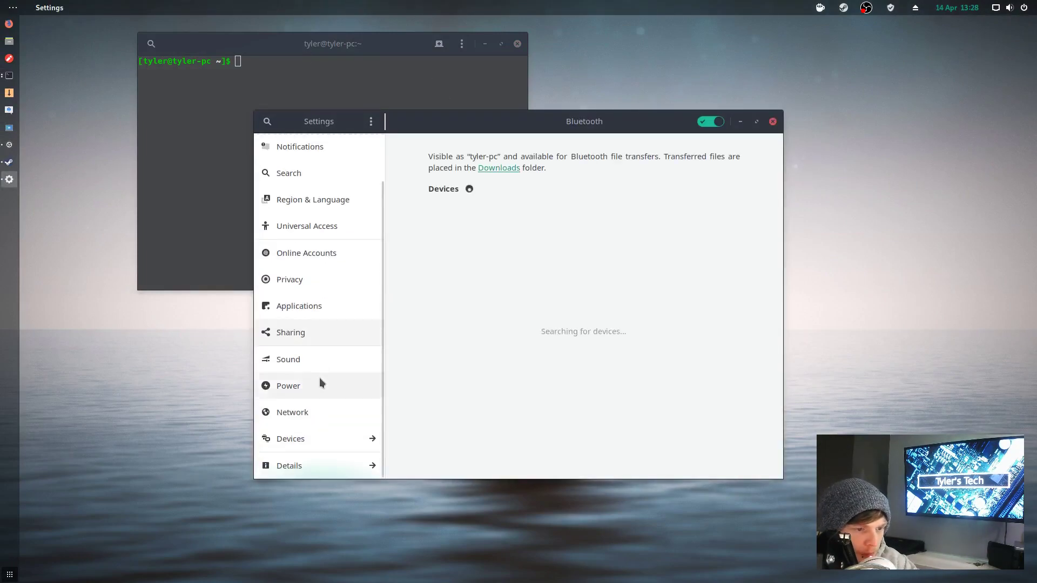
pyautogui.click(311, 449)
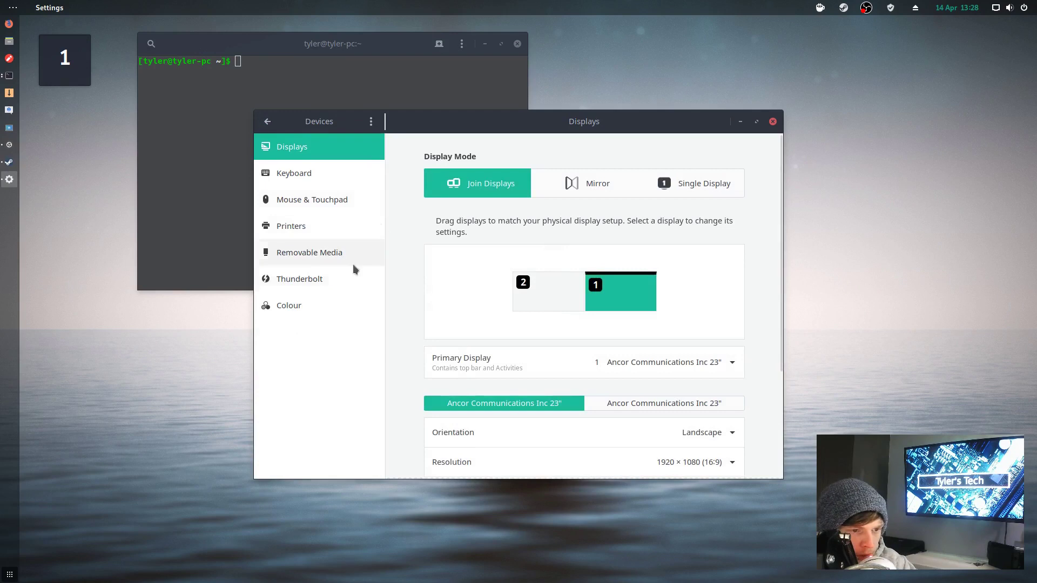
pyautogui.click(308, 175)
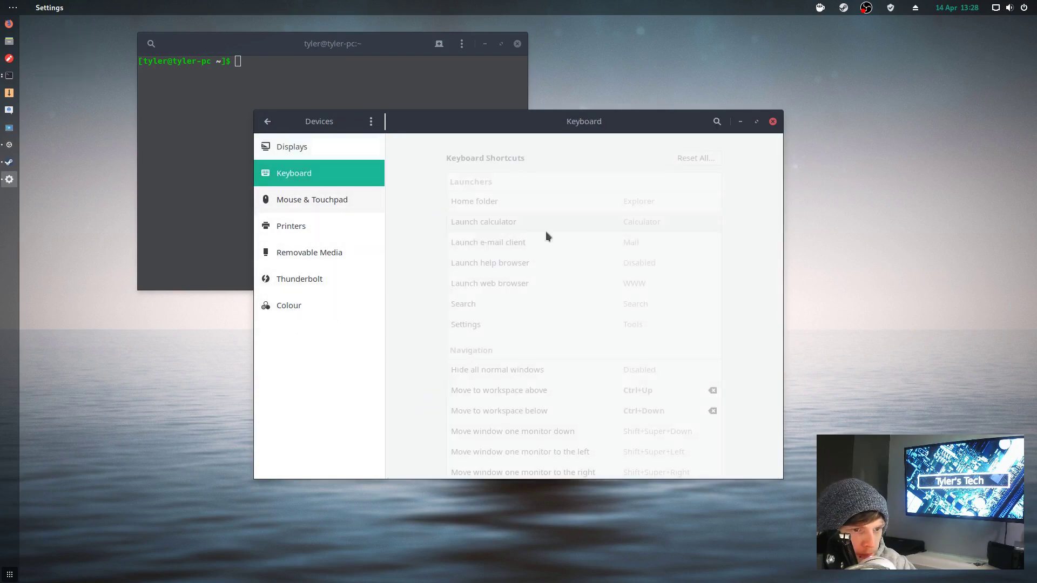
# Step: Inspect the custom 'terminal' shortcut bound to Ctrl+Alt+T, then dismiss it unchanged
pyautogui.scroll(-10, 727, 270)
pyautogui.scroll(-15, 722, 278)
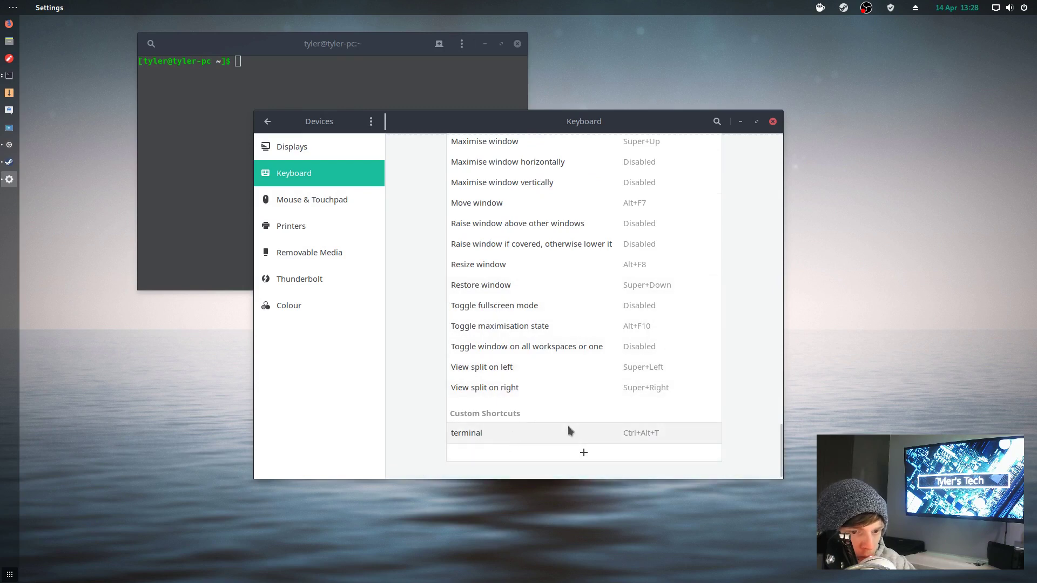
pyautogui.click(568, 430)
pyautogui.press('Tab')
pyautogui.click(641, 241)
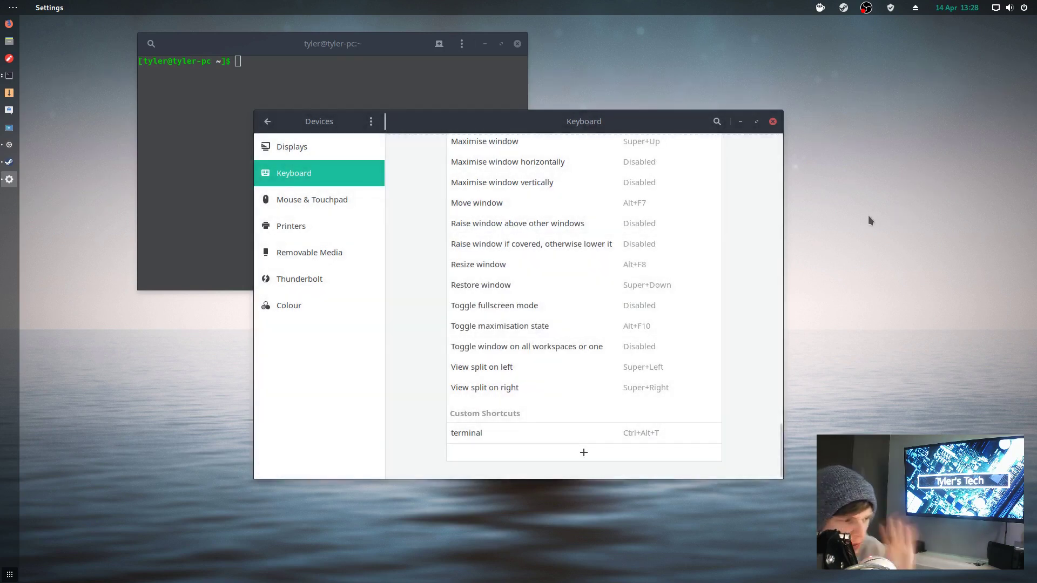
# Step: Close Settings and drag the GNOME Terminal window to the centre of the desktop
pyautogui.click(773, 122)
pyautogui.moveTo(345, 45); pyautogui.dragTo(548, 164)
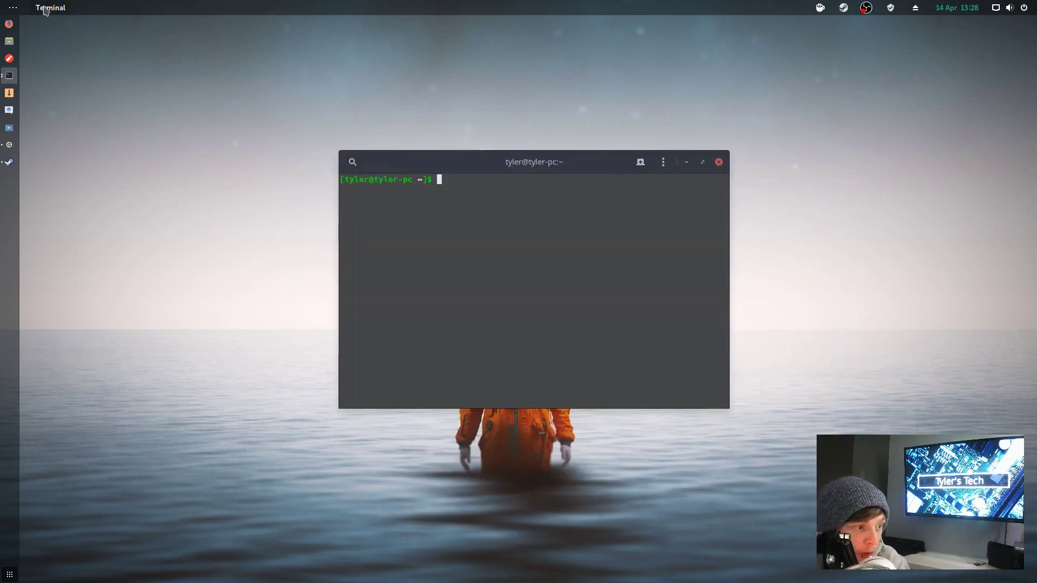
pyautogui.moveTo(521, 163); pyautogui.dragTo(516, 186)
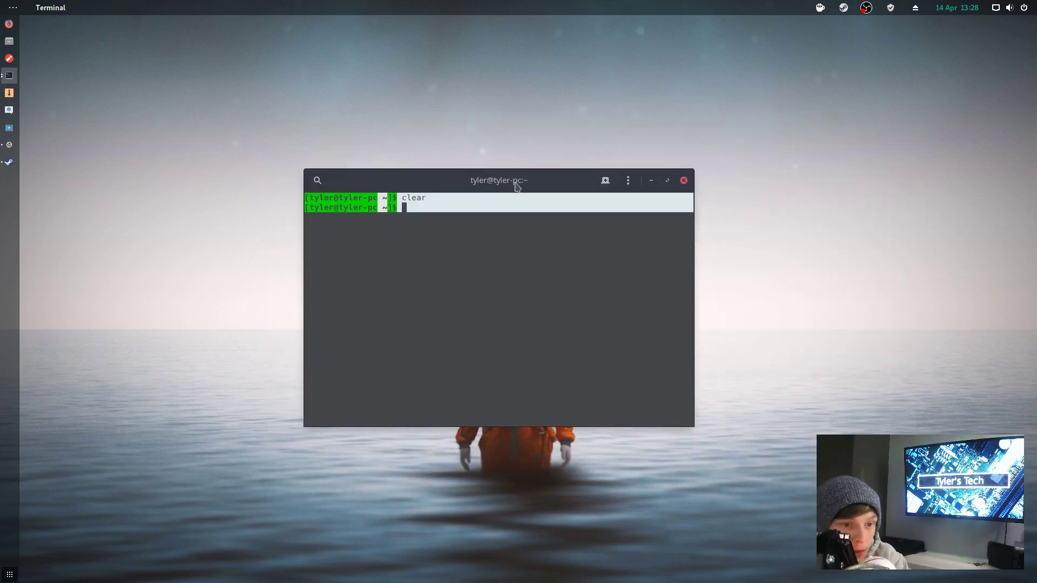